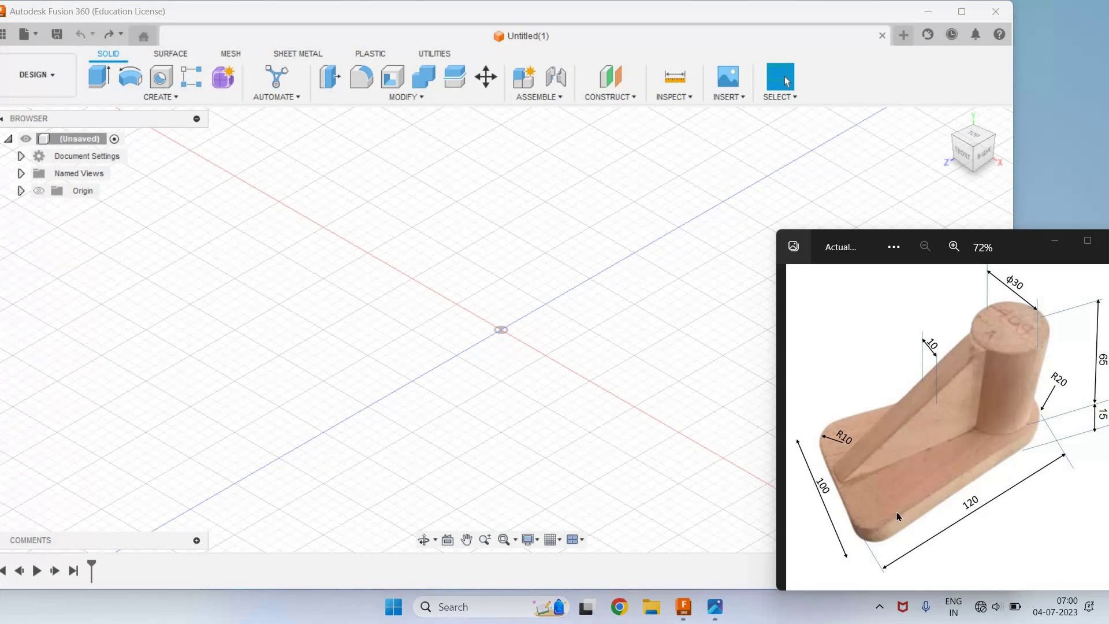
Start Sketch1 on the bottom ground plane and bring the Photos reference forward
{"action": "left_click", "coordinate": [151, 102]}
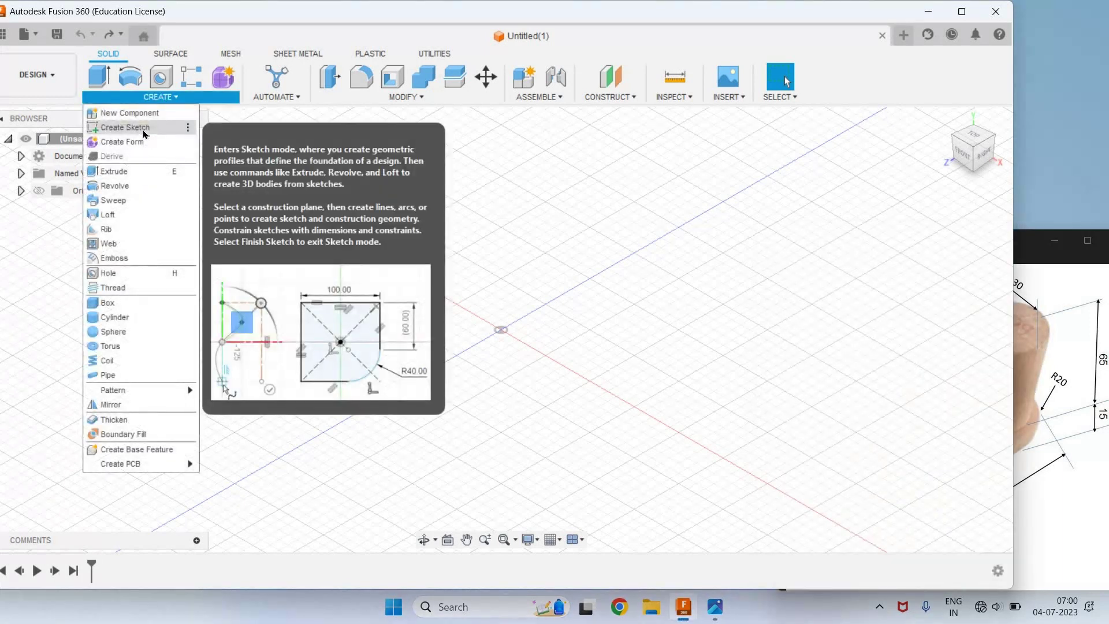
{"action": "left_click", "coordinate": [125, 127]}
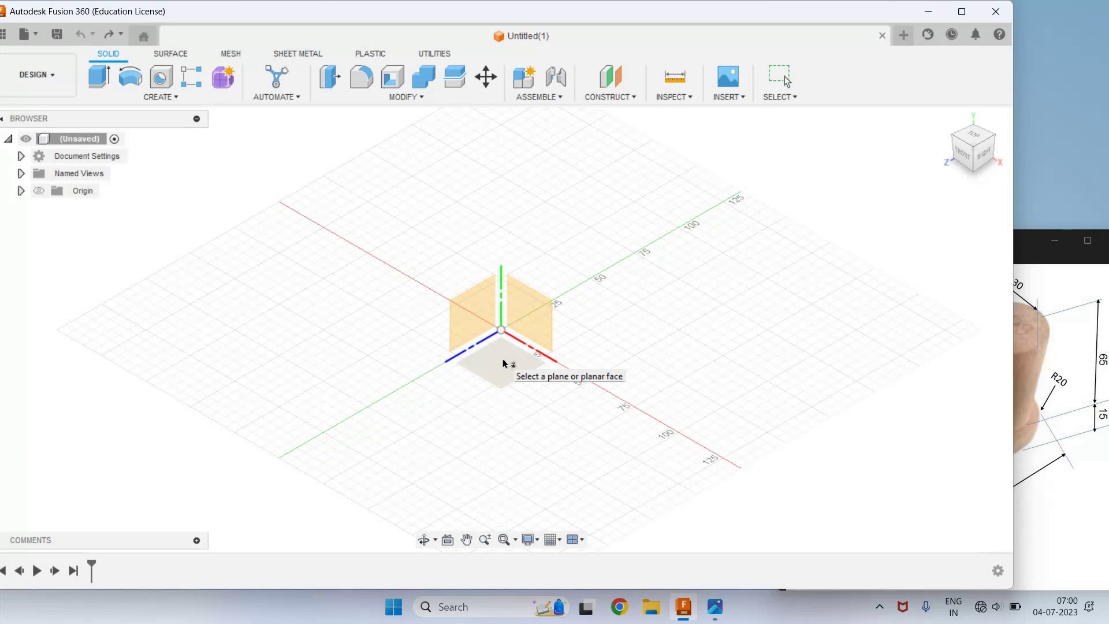
{"action": "left_click", "coordinate": [503, 364]}
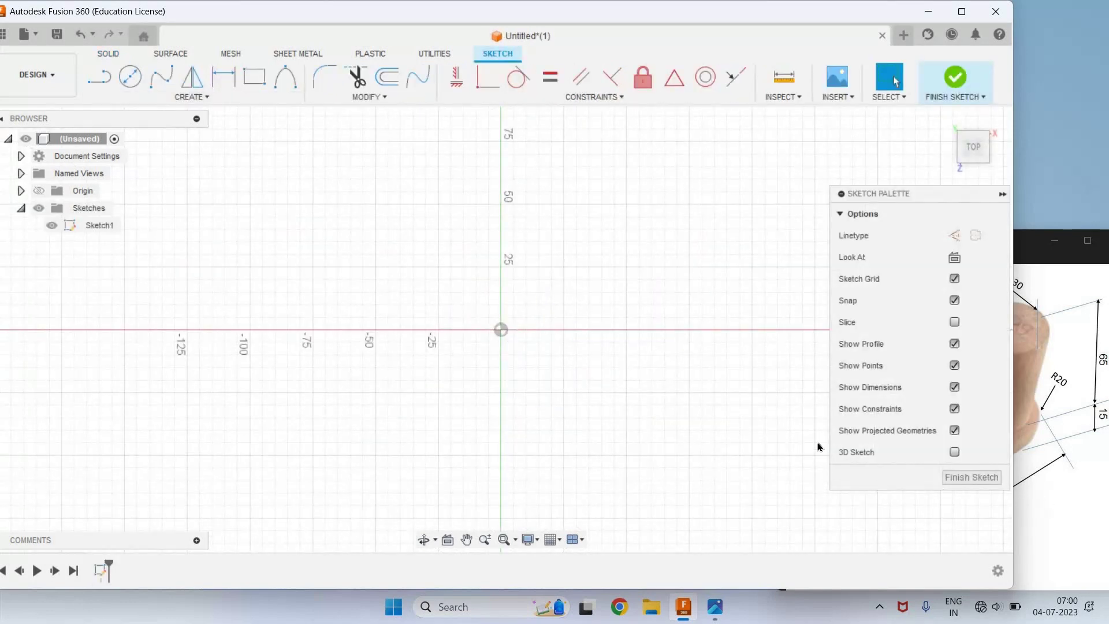
{"action": "key", "text": "alt+Tab"}
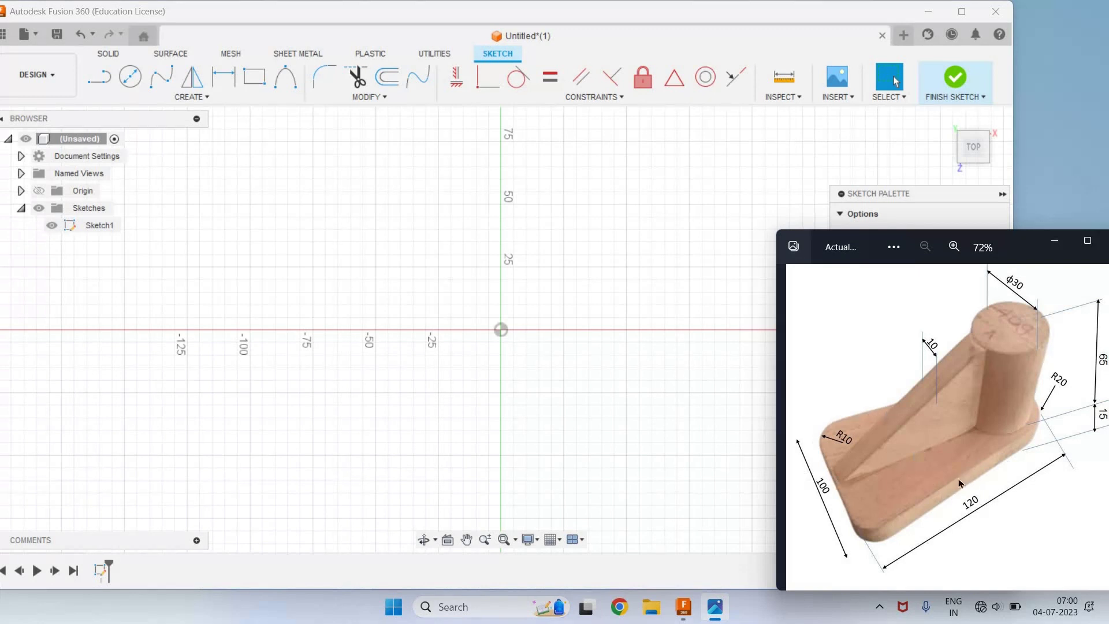
Draw a 100 mm line along the X axis starting at -50
{"action": "left_click", "coordinate": [98, 86]}
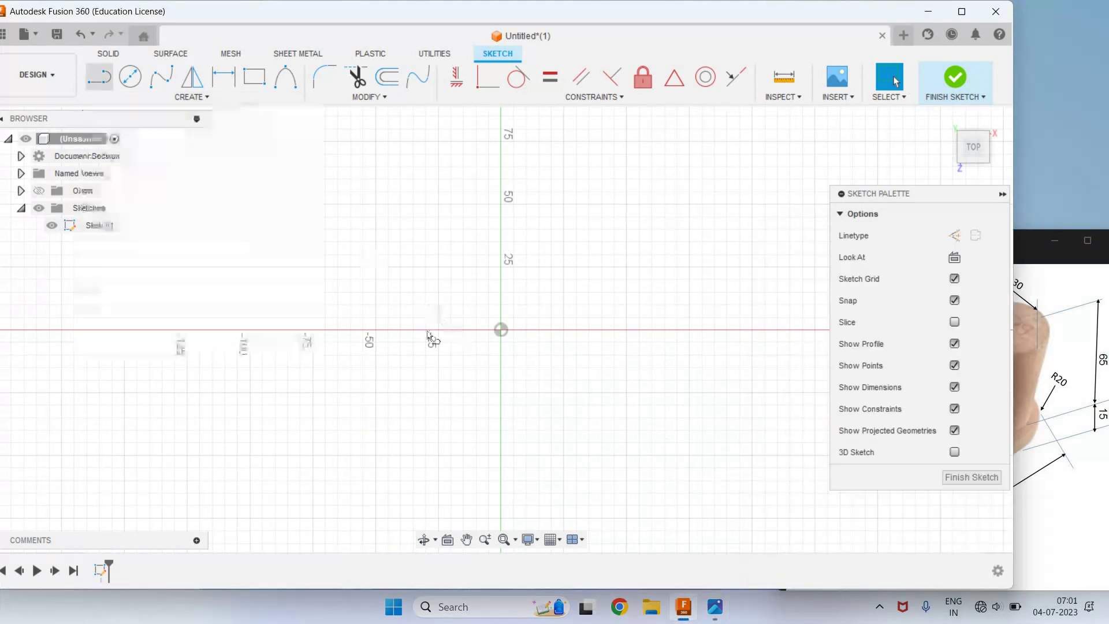
{"action": "left_click", "coordinate": [375, 330]}
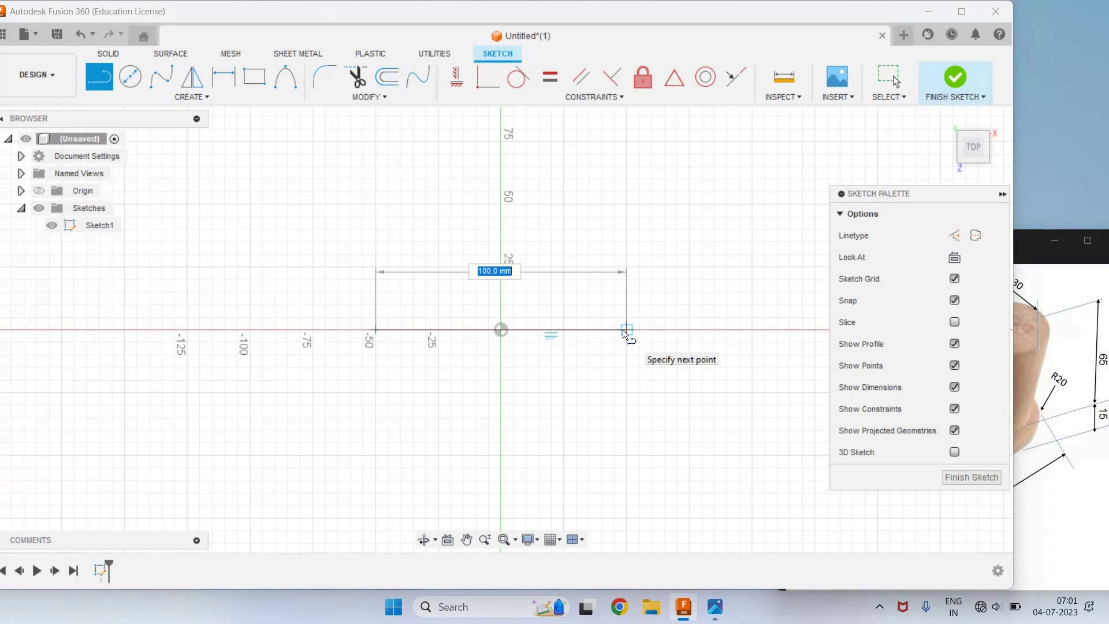
{"action": "type", "text": "100"}
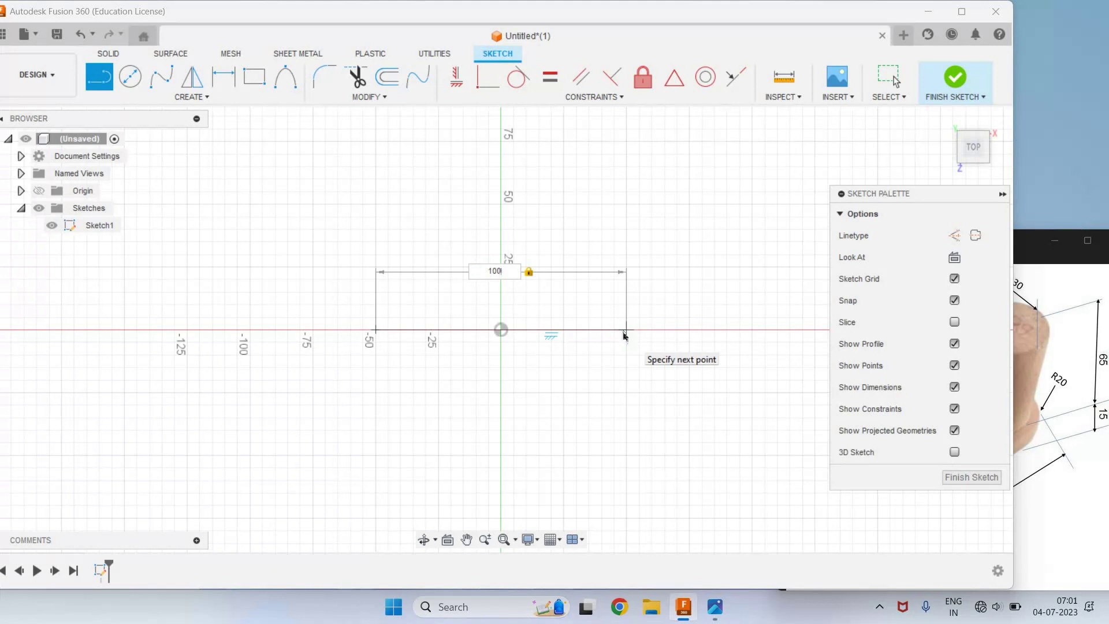
{"action": "key", "text": "Return"}
{"action": "key", "text": "Escape"}
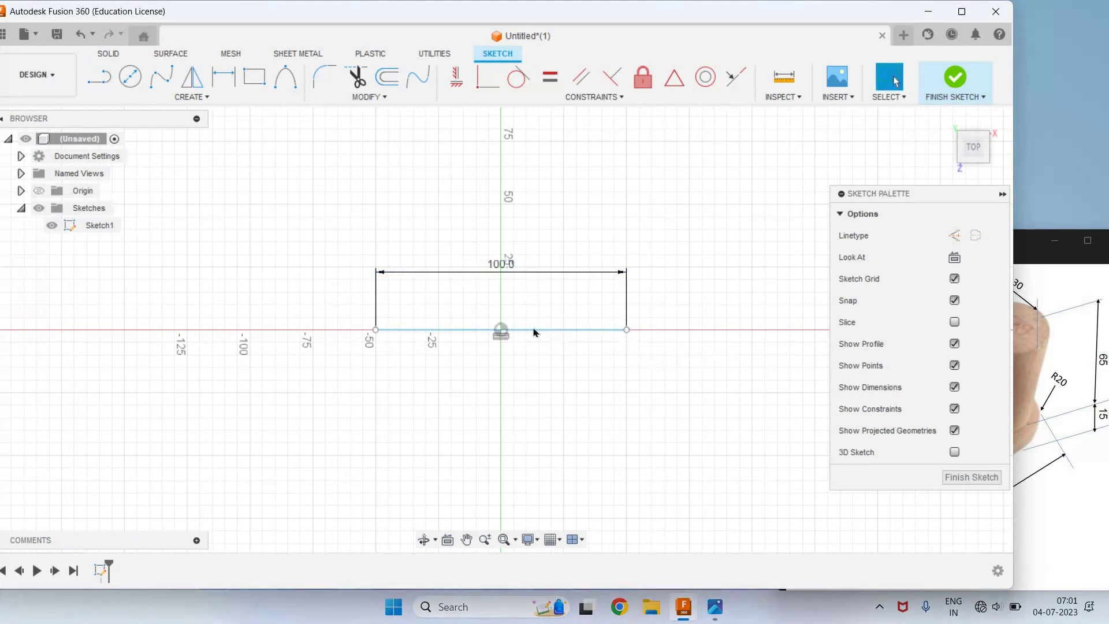
Dimension the line's left end 50 mm from the origin, with the 100 dimension placed below the line
{"action": "left_click", "coordinate": [502, 335]}
{"action": "key", "text": "d"}
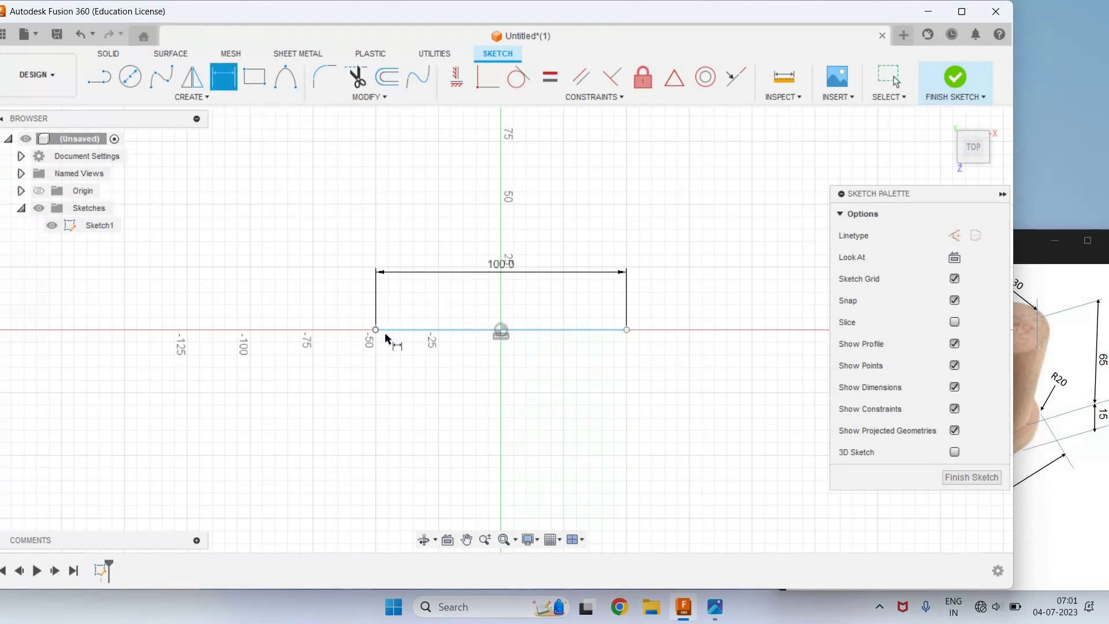
{"action": "left_click", "coordinate": [503, 335]}
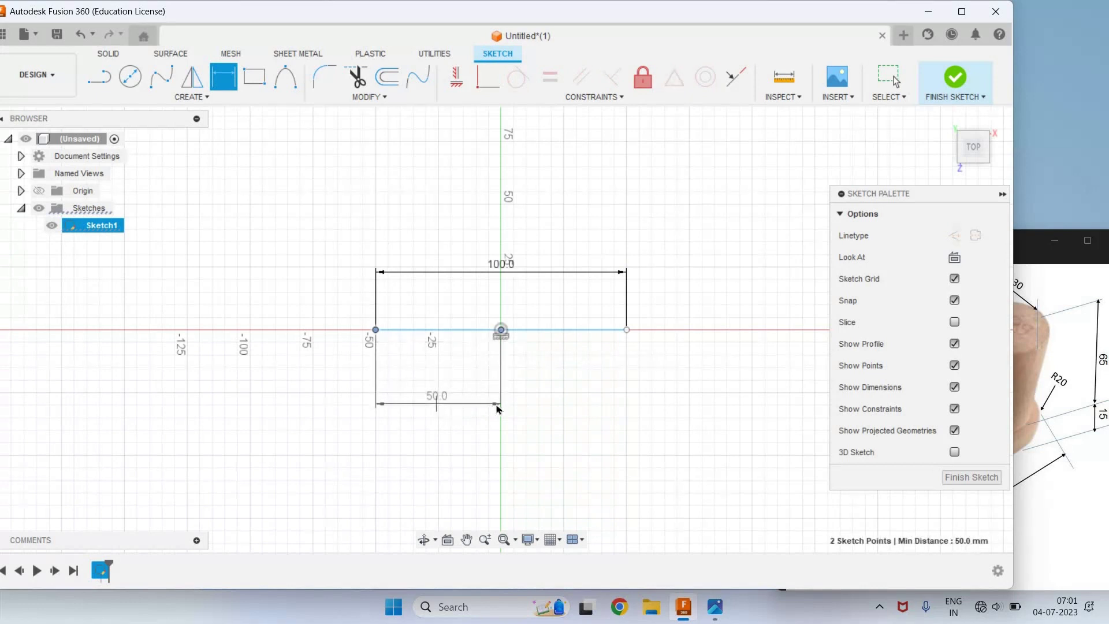
{"action": "left_click", "coordinate": [497, 407]}
{"action": "key", "text": "Return"}
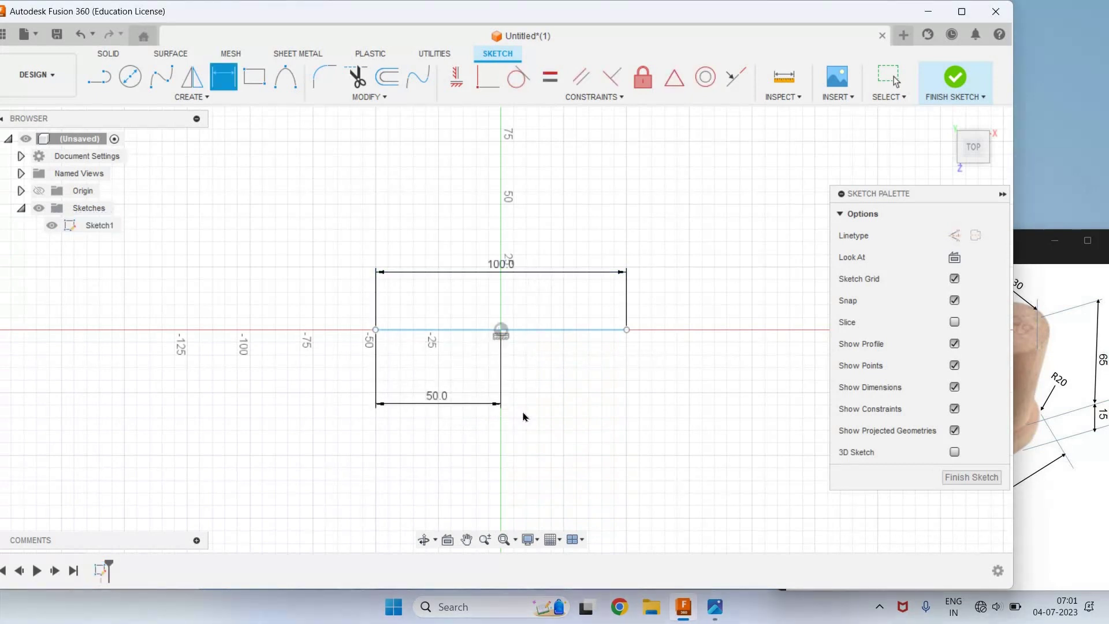
{"action": "left_click", "coordinate": [523, 437]}
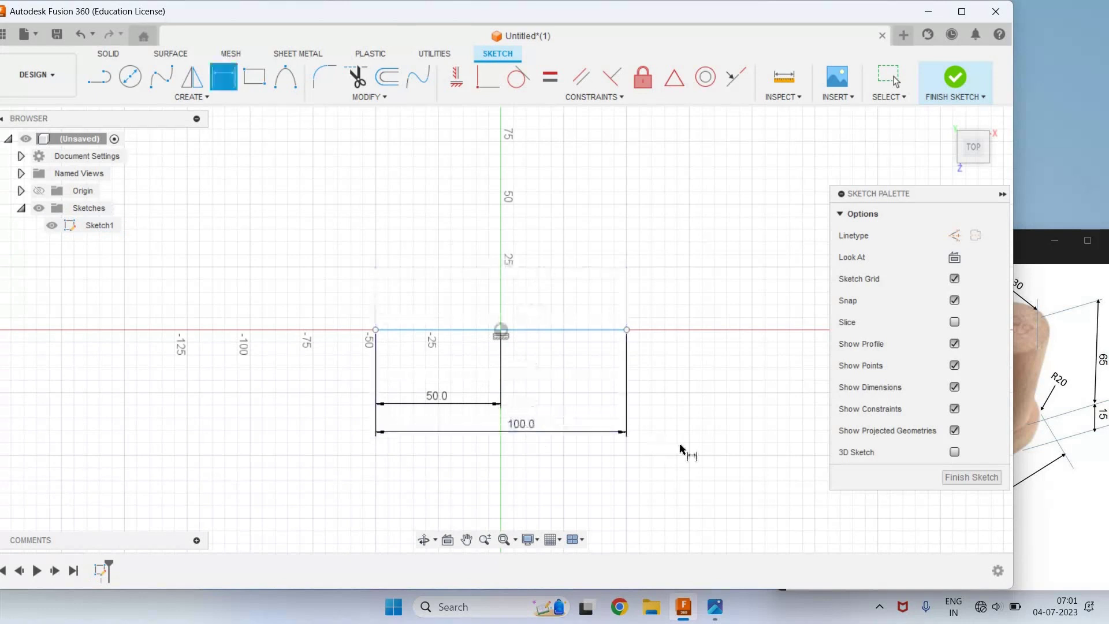
{"action": "left_click", "coordinate": [1078, 465]}
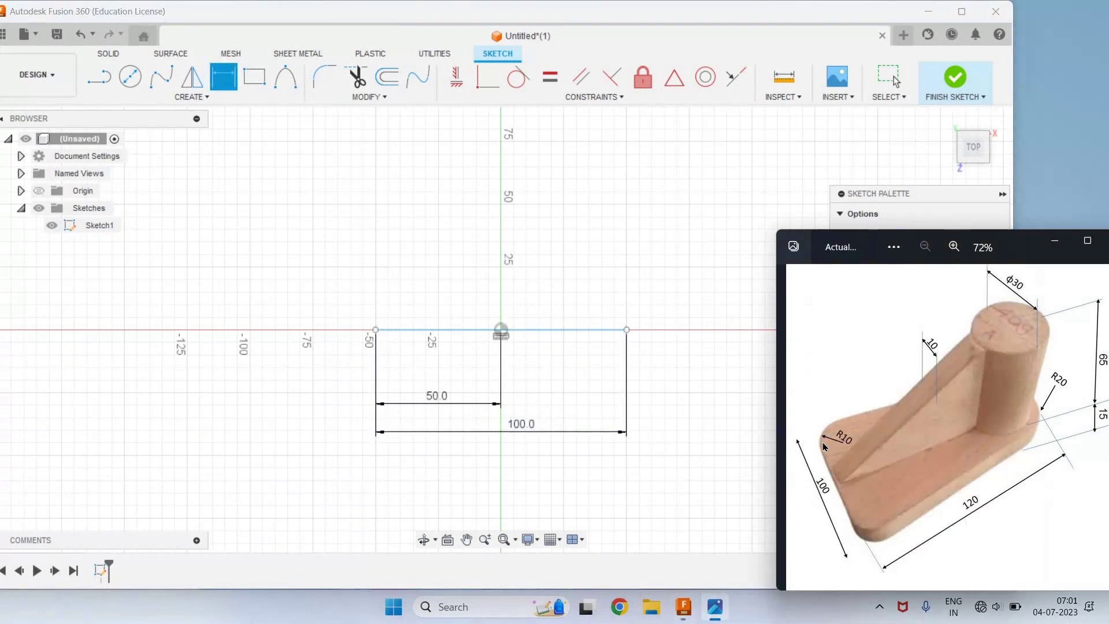
Draw two Ø20 circles, centred near the left and right ends of the 100 mm line
{"action": "left_click", "coordinate": [130, 84]}
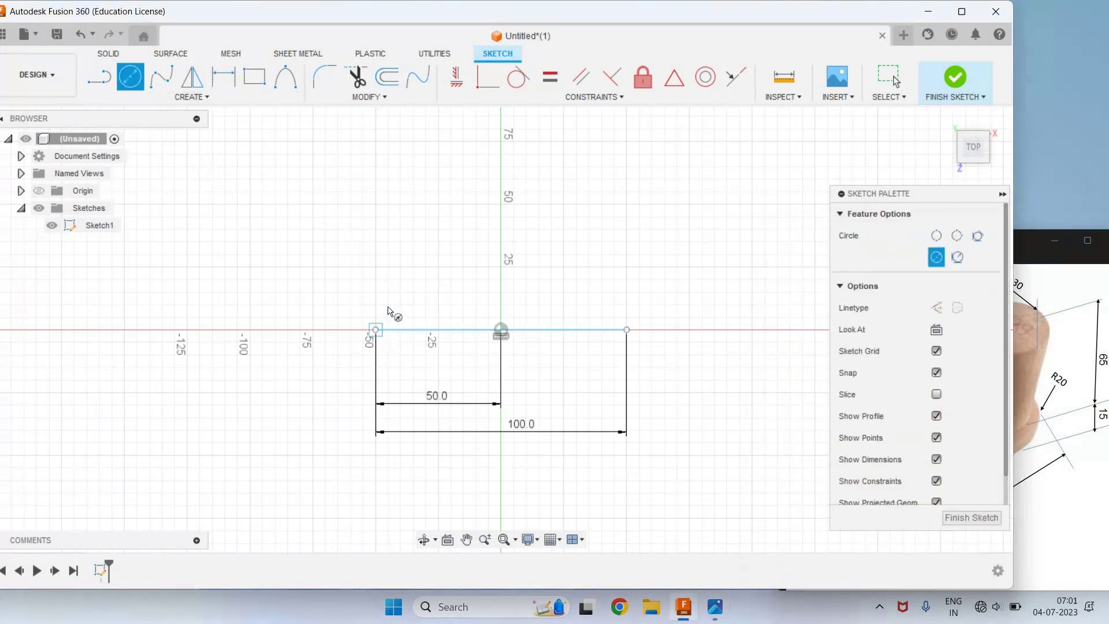
{"action": "left_click", "coordinate": [389, 304]}
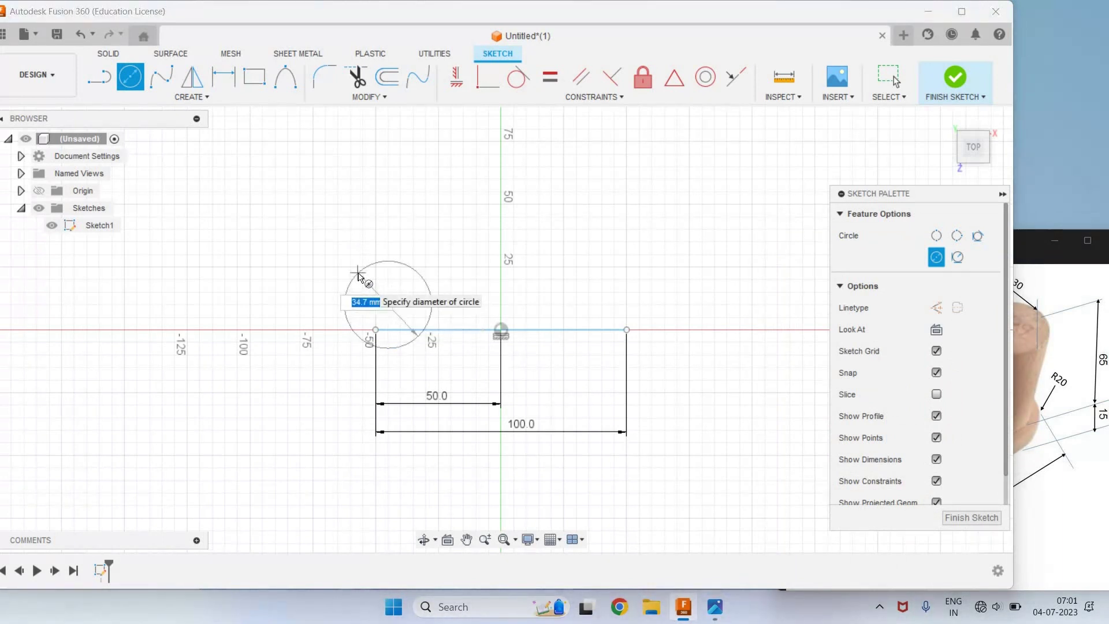
{"action": "type", "text": "20"}
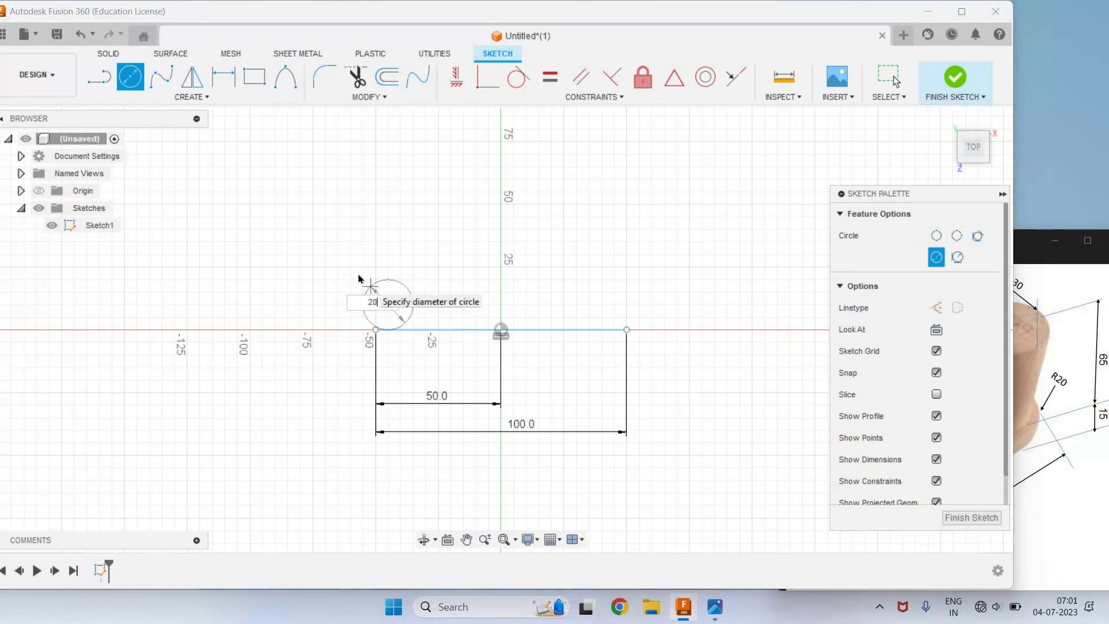
{"action": "key", "text": "Return"}
{"action": "key", "text": "Escape"}
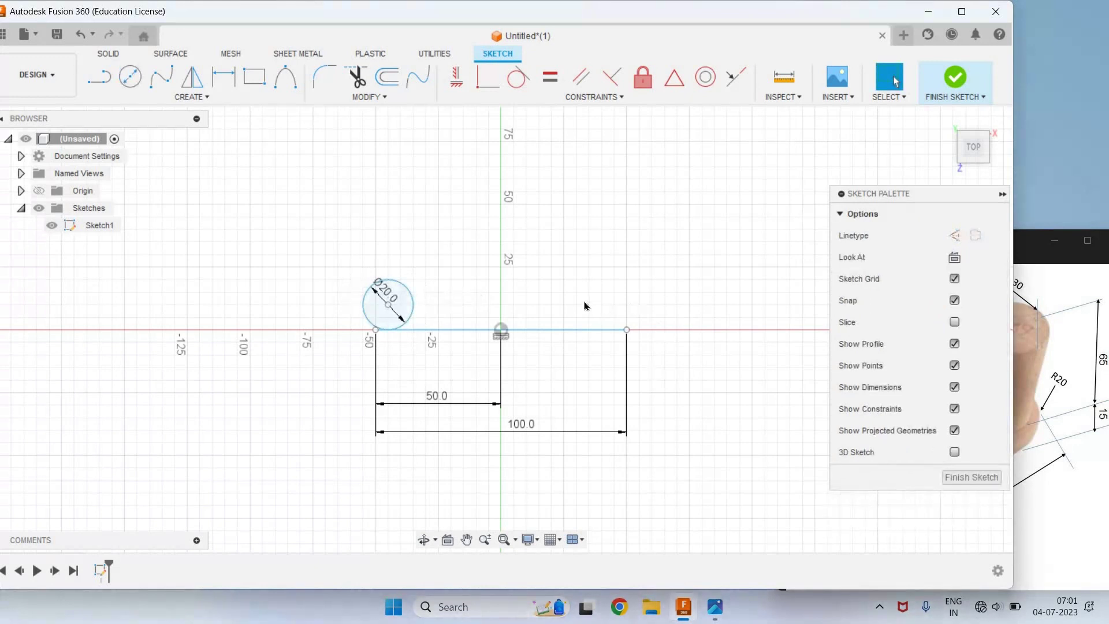
{"action": "key", "text": "c"}
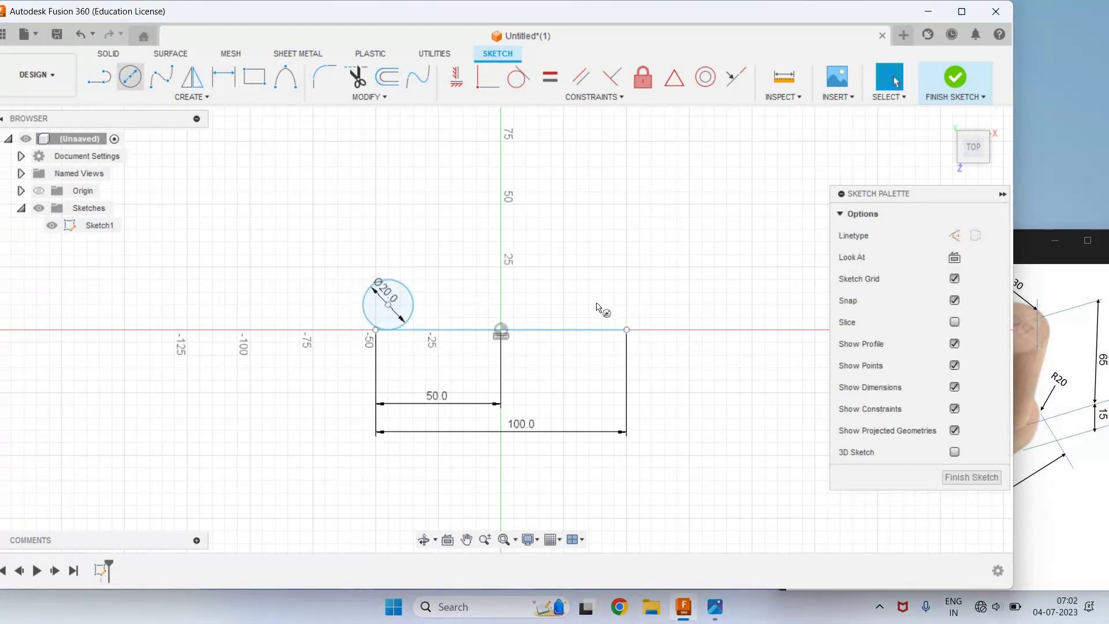
{"action": "left_click", "coordinate": [600, 305]}
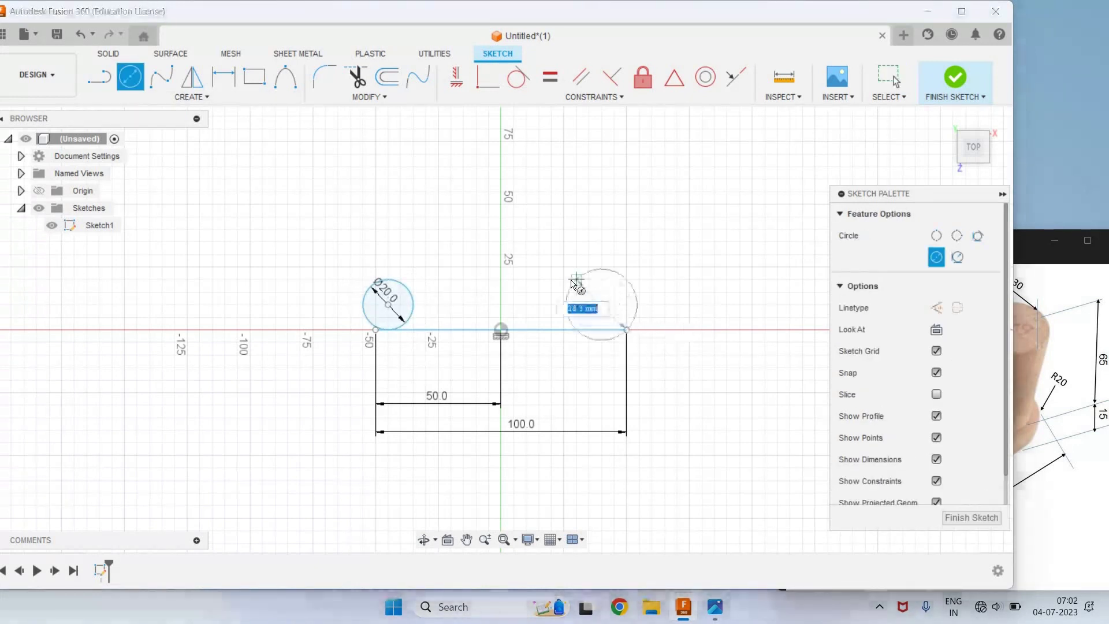
{"action": "type", "text": "20"}
{"action": "key", "text": "Return"}
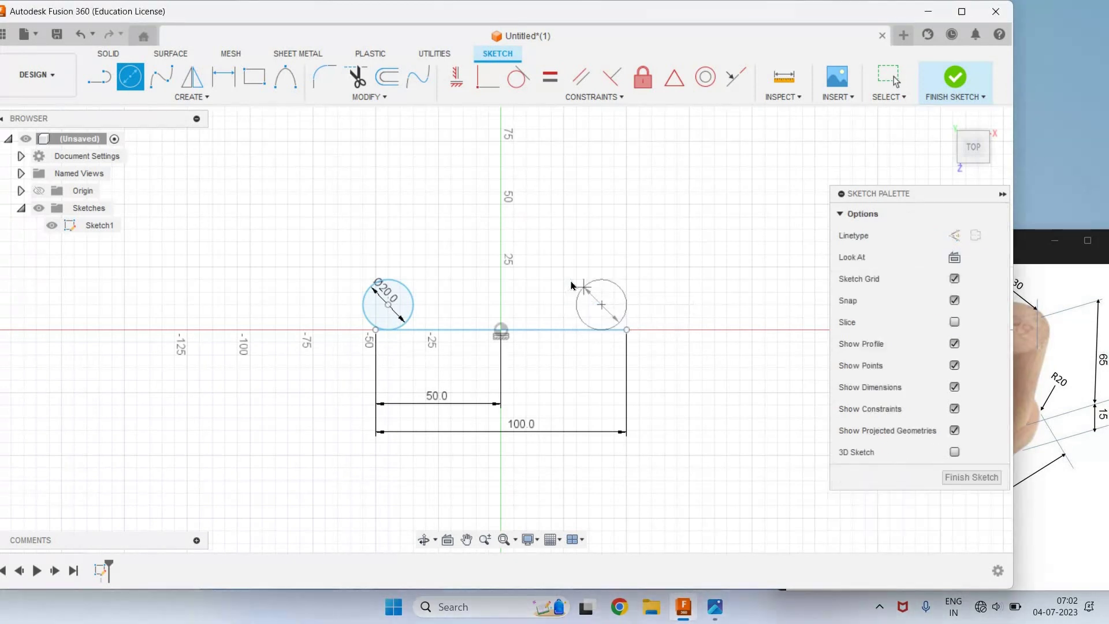
{"action": "key", "text": "Escape"}
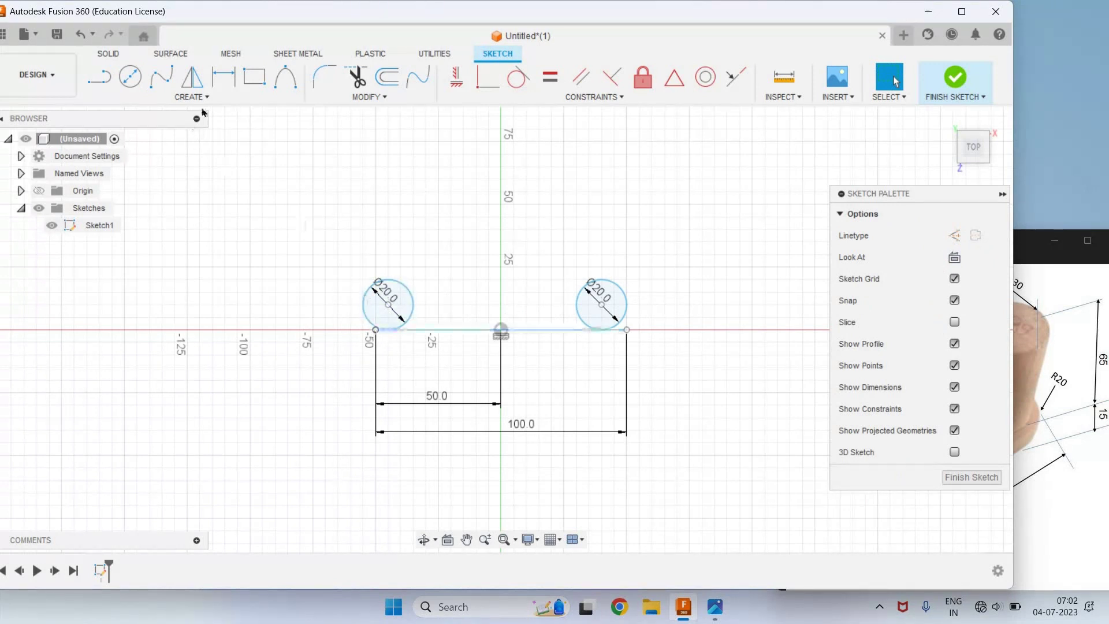
Dimension each Ø20 circle centre 10 mm inward from its line endpoint
{"action": "left_click", "coordinate": [232, 85]}
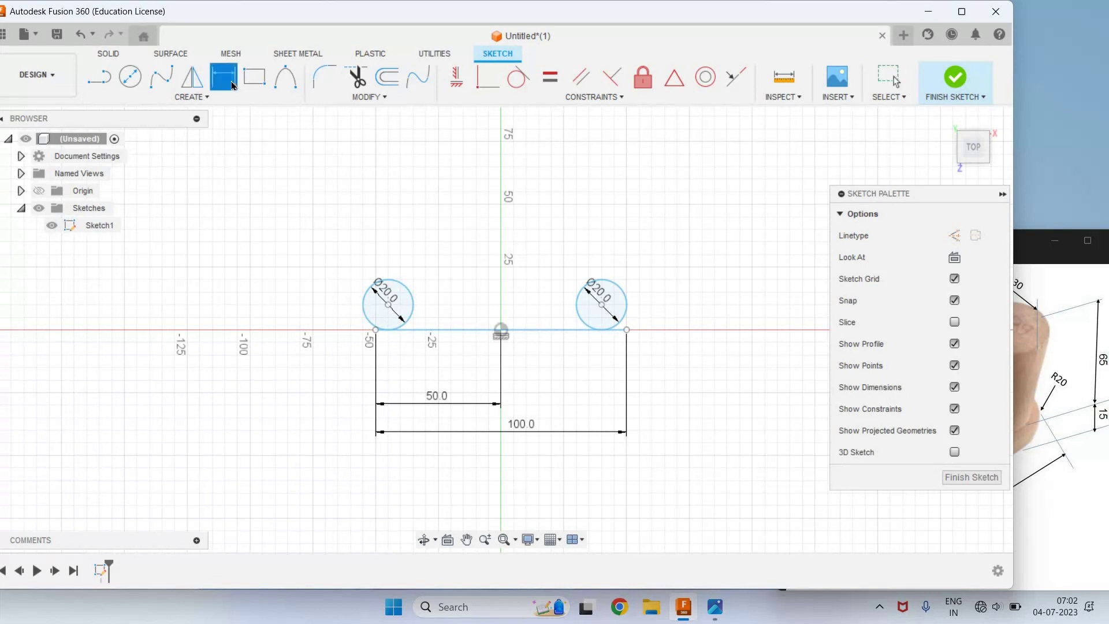
{"action": "left_click", "coordinate": [375, 330]}
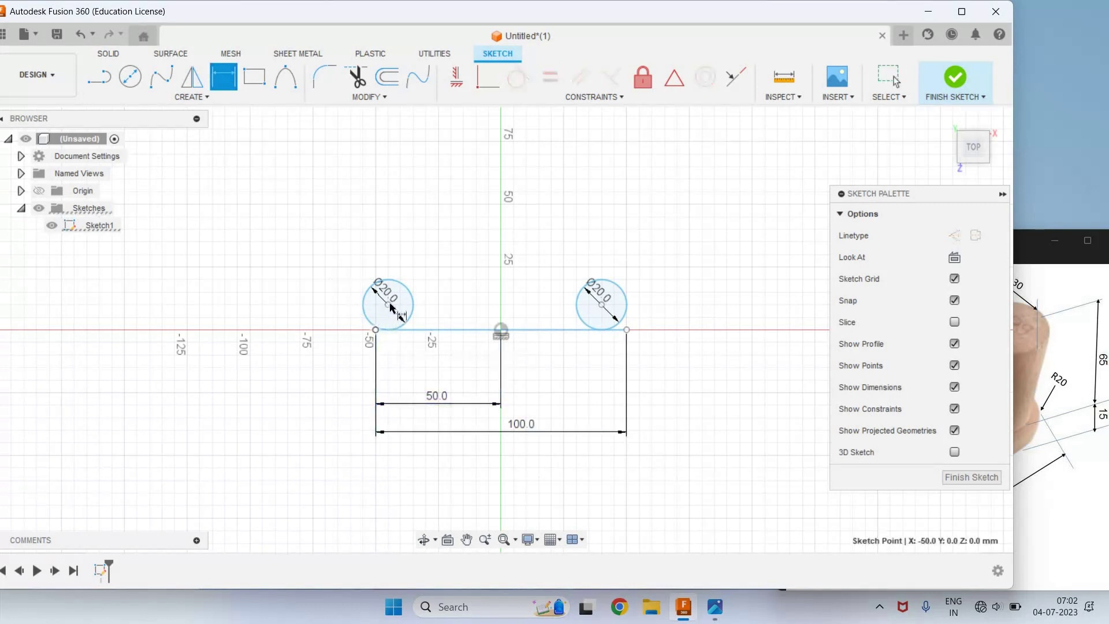
{"action": "left_click", "coordinate": [388, 305]}
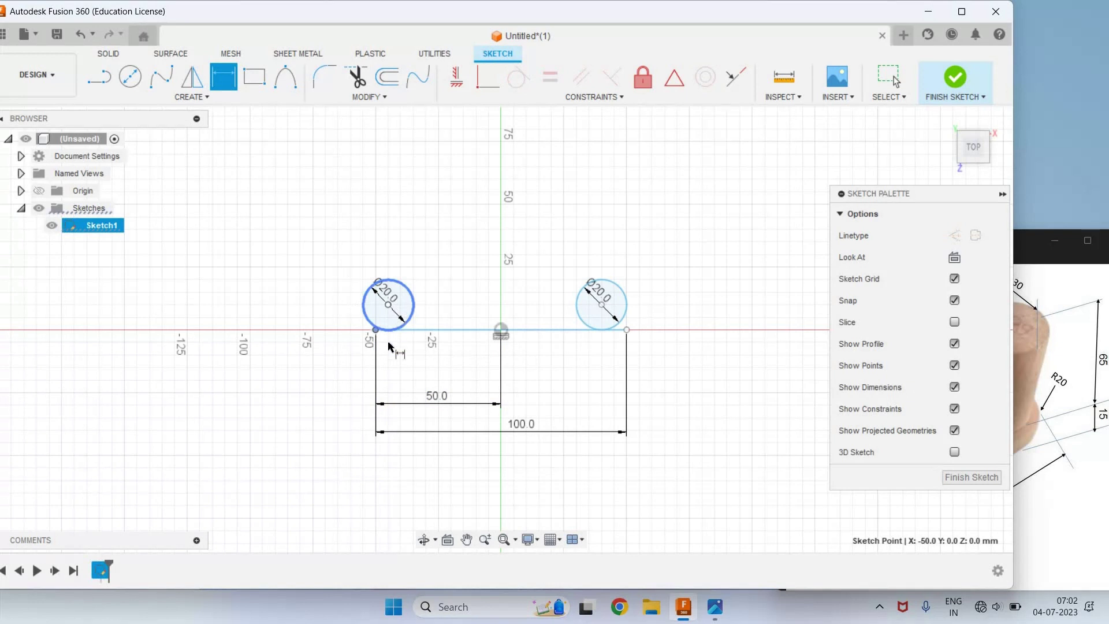
{"action": "left_click", "coordinate": [380, 378]}
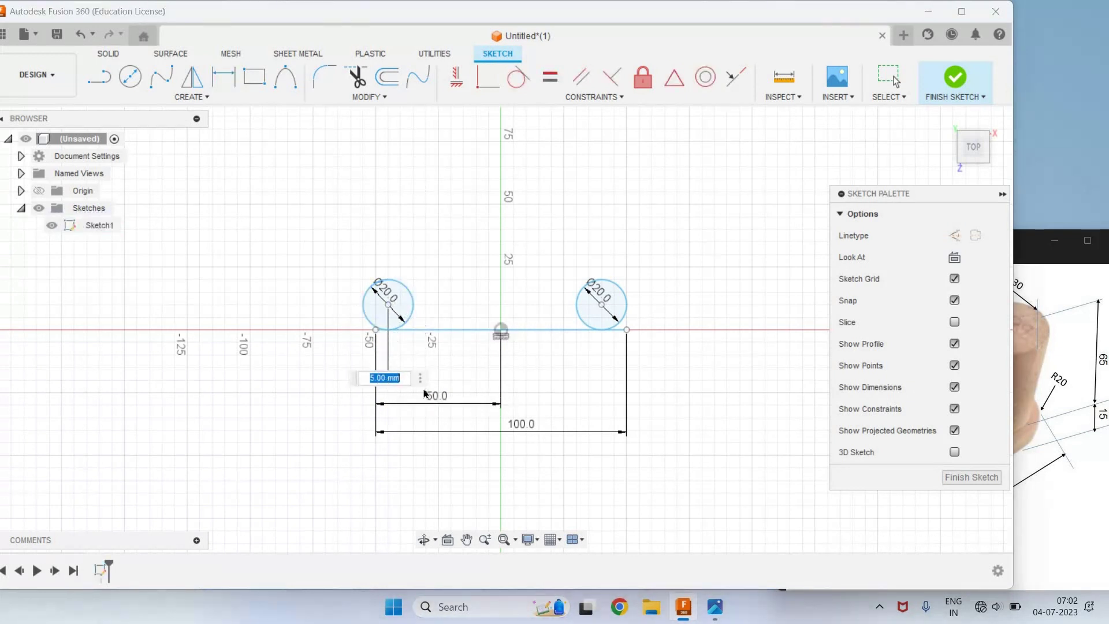
{"action": "type", "text": "10"}
{"action": "key", "text": "Return"}
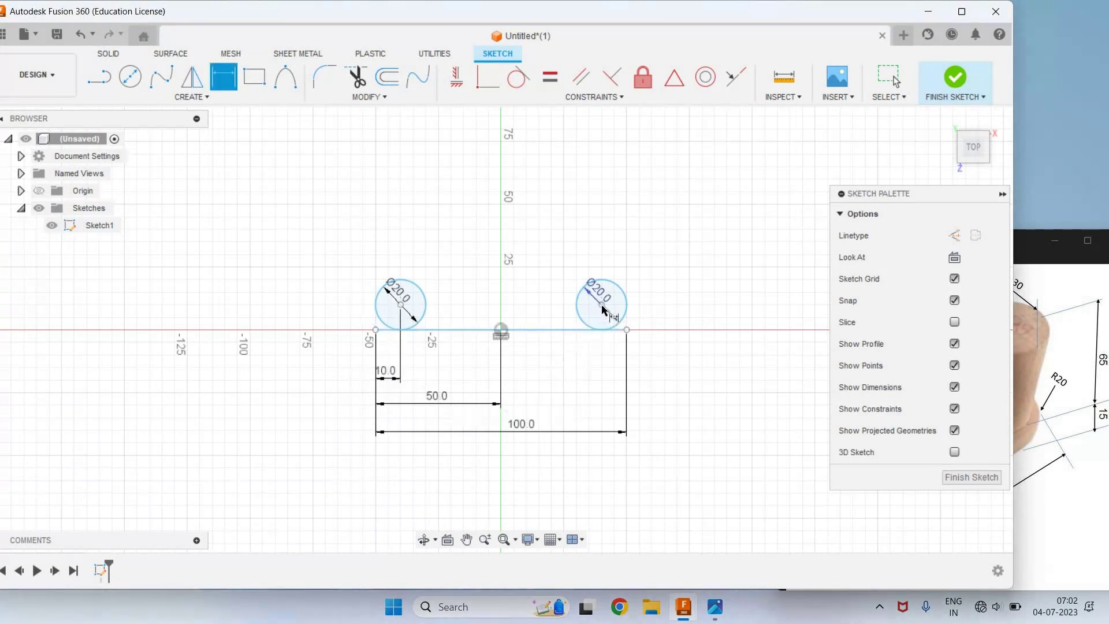
{"action": "left_click", "coordinate": [618, 322]}
{"action": "key", "text": "Escape"}
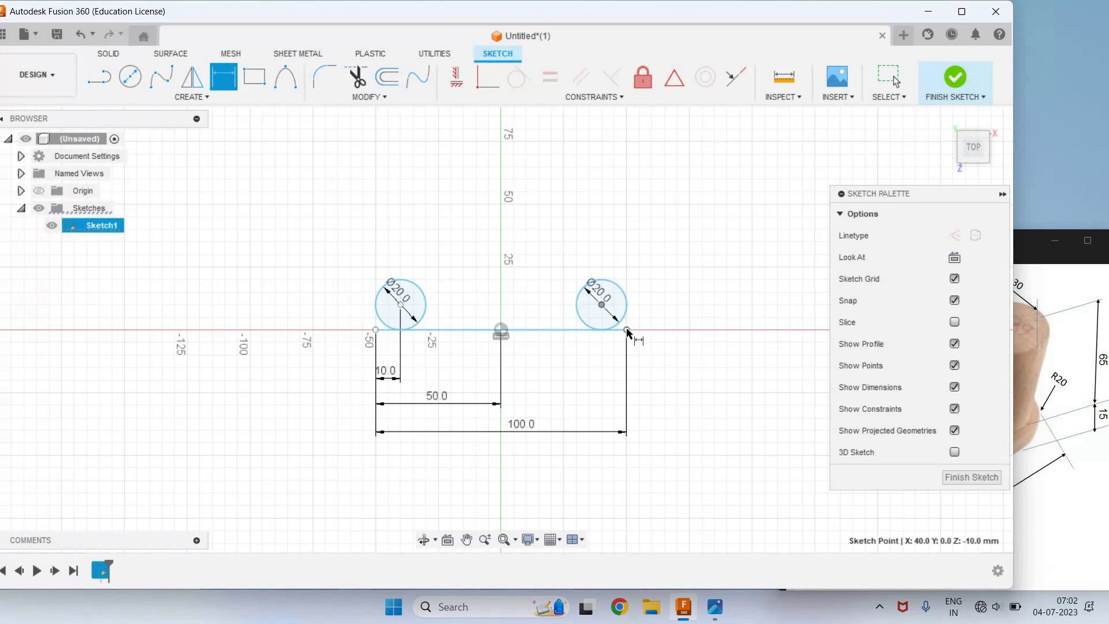
{"action": "left_click", "coordinate": [627, 330]}
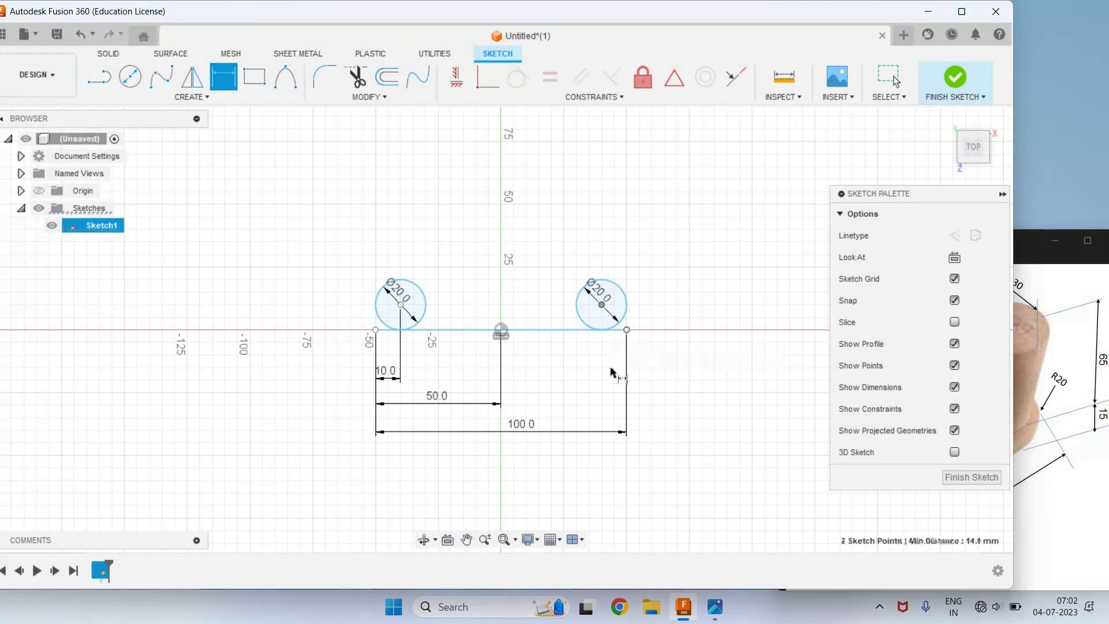
{"action": "left_click", "coordinate": [614, 374]}
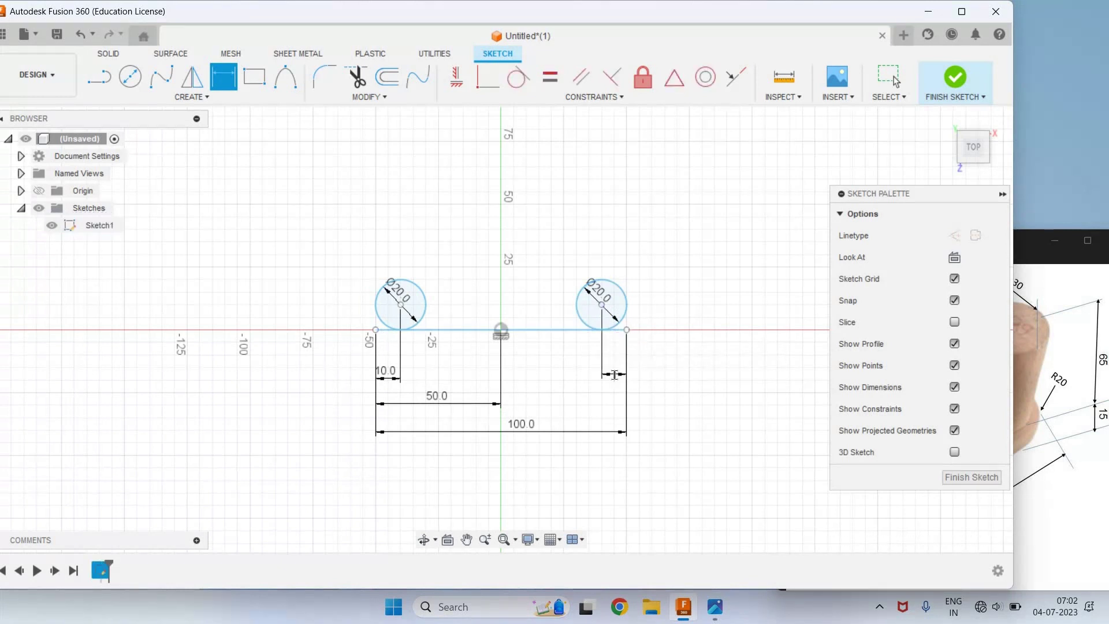
{"action": "key", "text": "Return"}
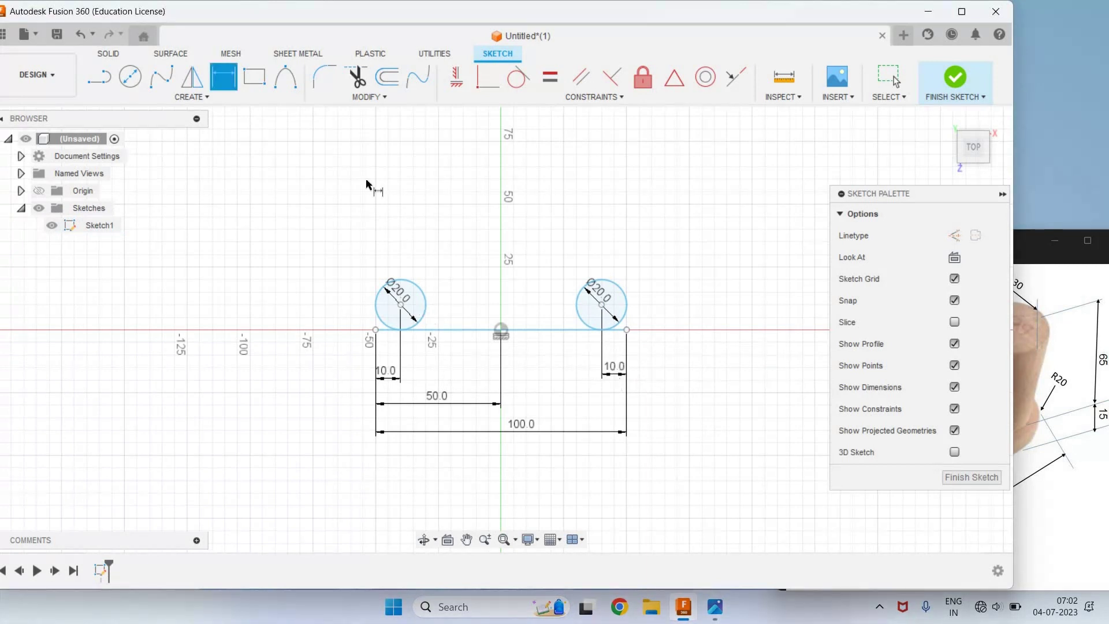
Constrain both Ø20 circles tangent to the 100 mm base line, then show the reference image
{"action": "left_click", "coordinate": [520, 82]}
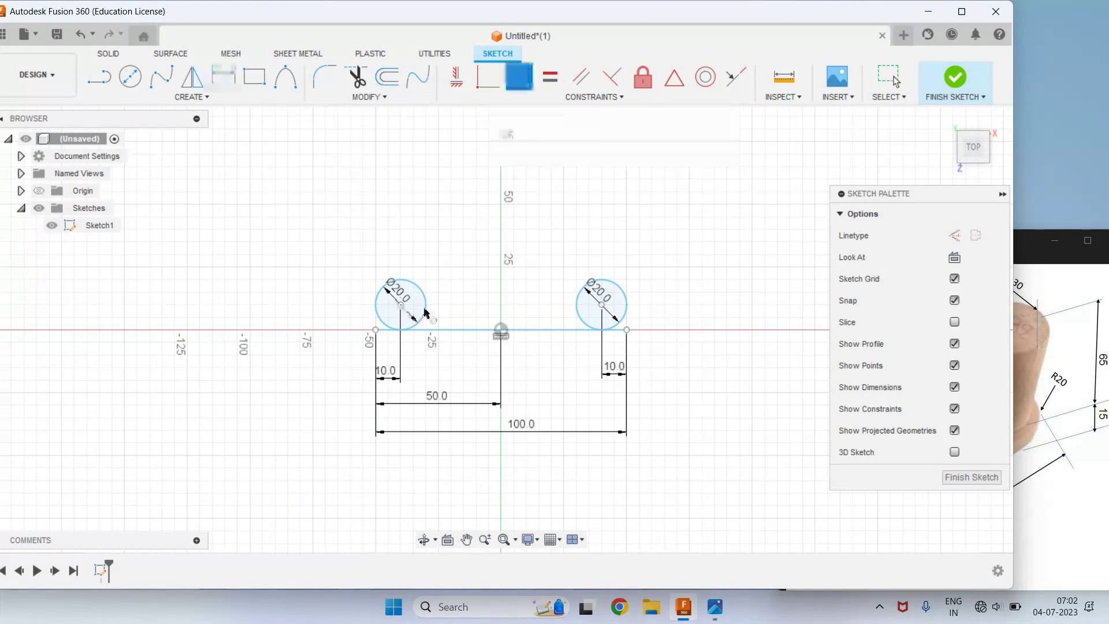
{"action": "left_click", "coordinate": [425, 310]}
{"action": "left_click", "coordinate": [441, 332]}
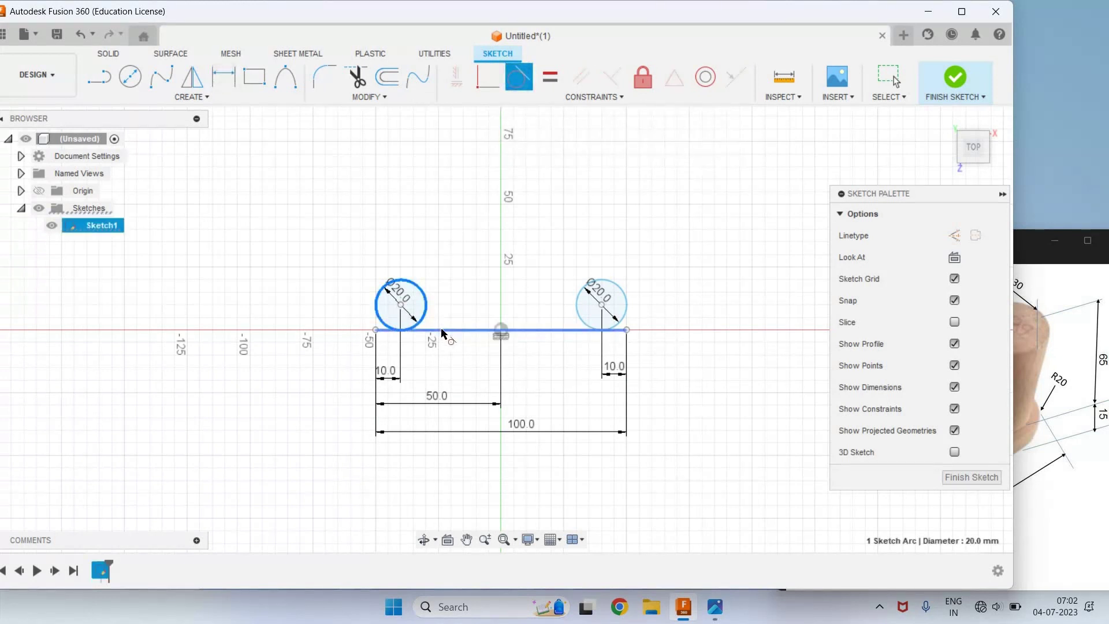
{"action": "left_click", "coordinate": [585, 304]}
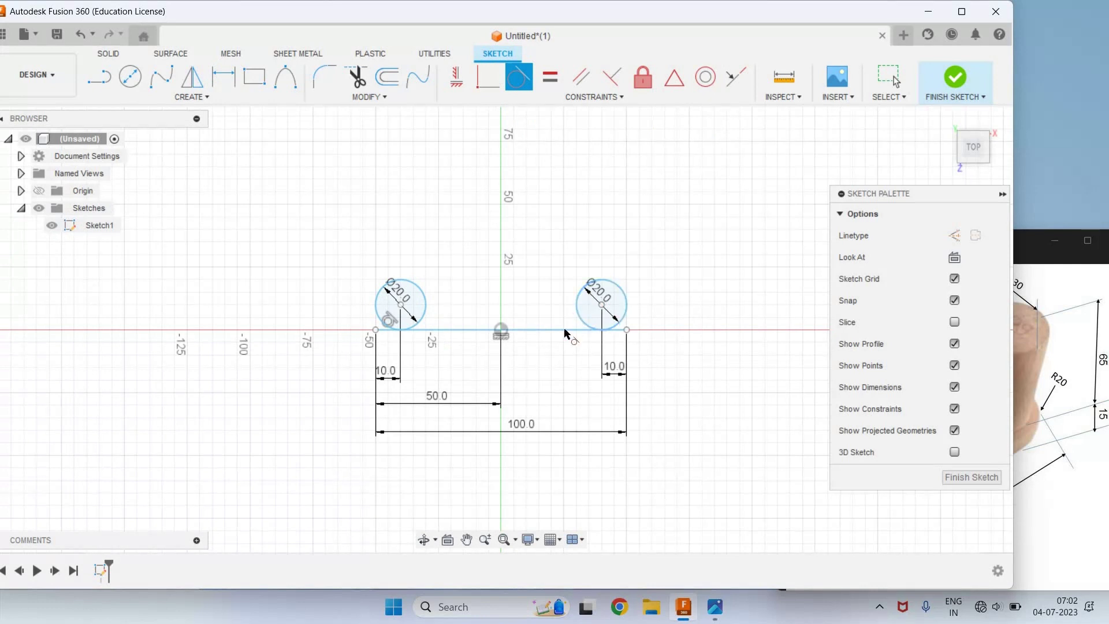
{"action": "left_click", "coordinate": [620, 329]}
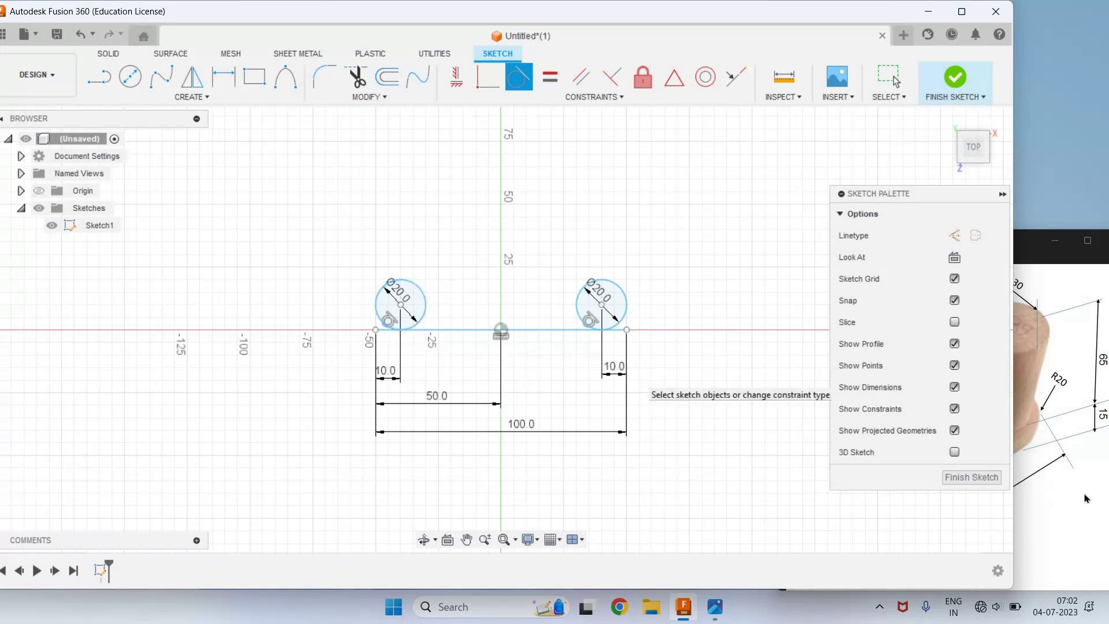
{"action": "left_click", "coordinate": [1022, 429]}
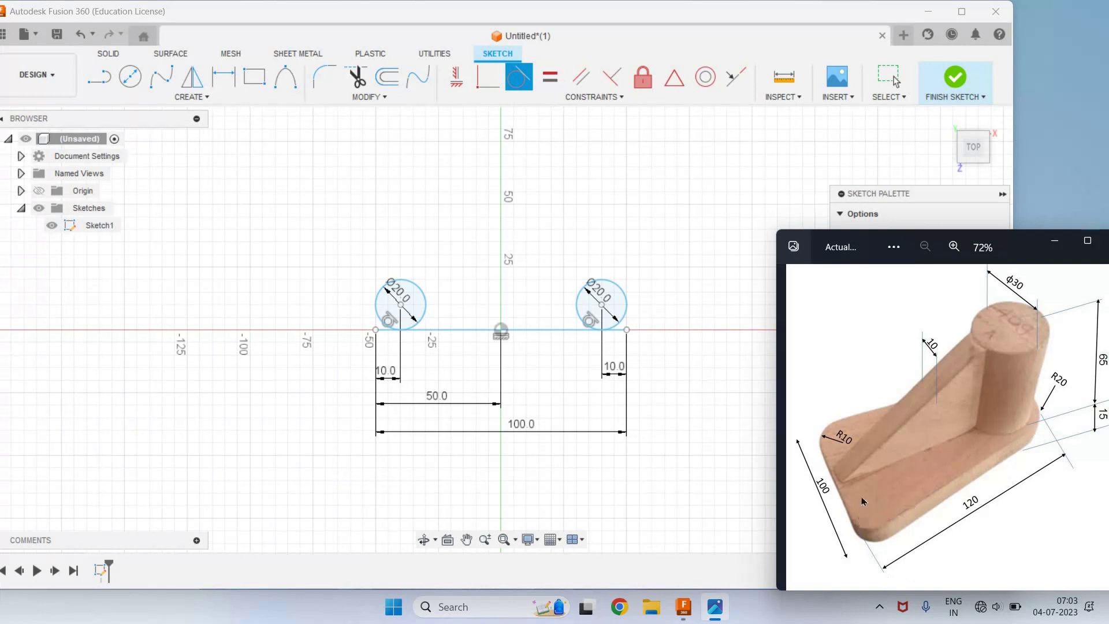
Draw a circle on the Y axis above the line and dimension it to Ø40
{"action": "left_click", "coordinate": [130, 76]}
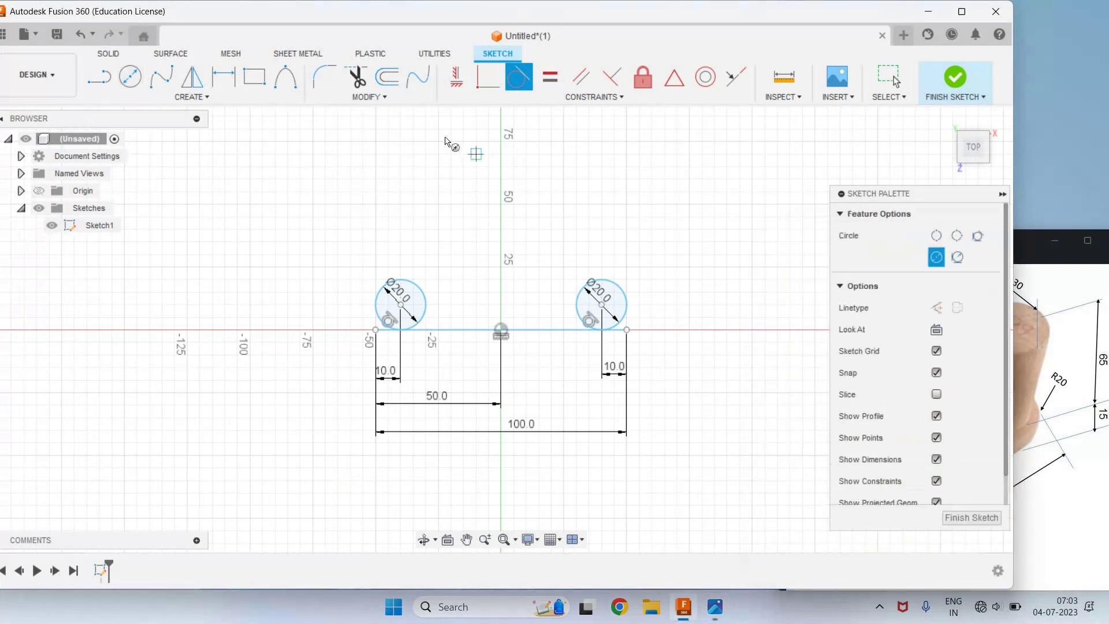
{"action": "left_click", "coordinate": [501, 141]}
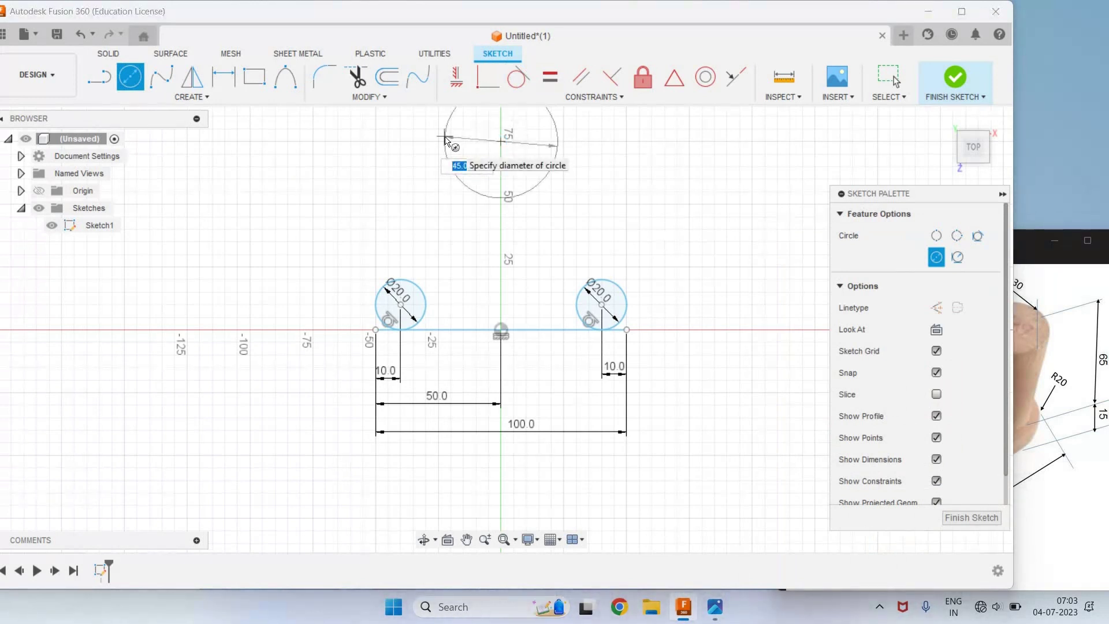
{"action": "left_click", "coordinate": [445, 139]}
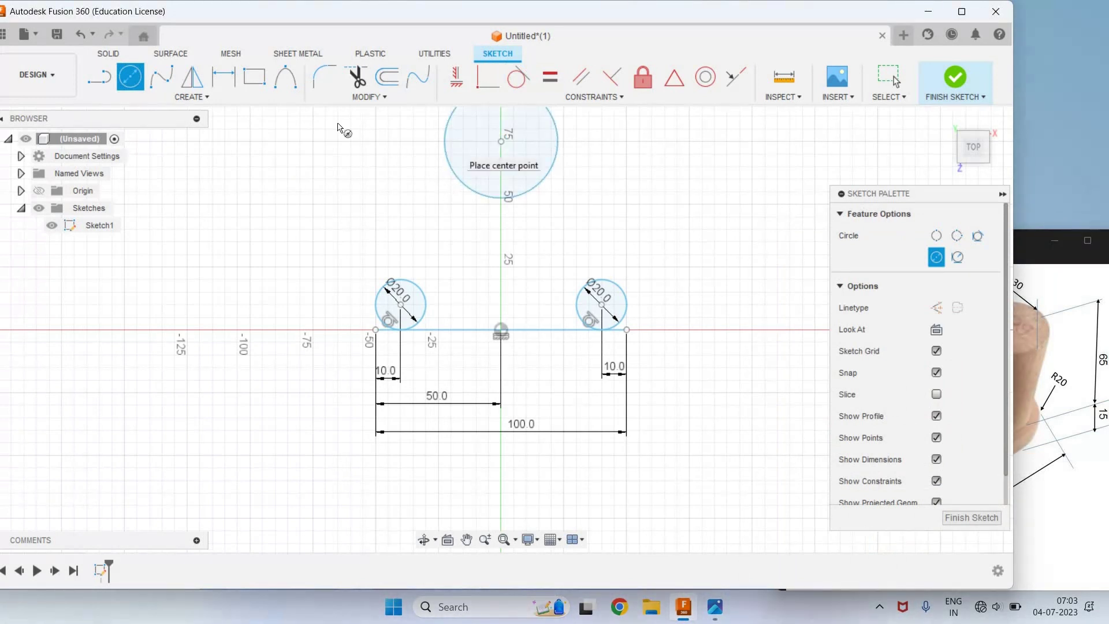
{"action": "scroll", "coordinate": [448, 184], "scroll_direction": "down", "scroll_amount": 2}
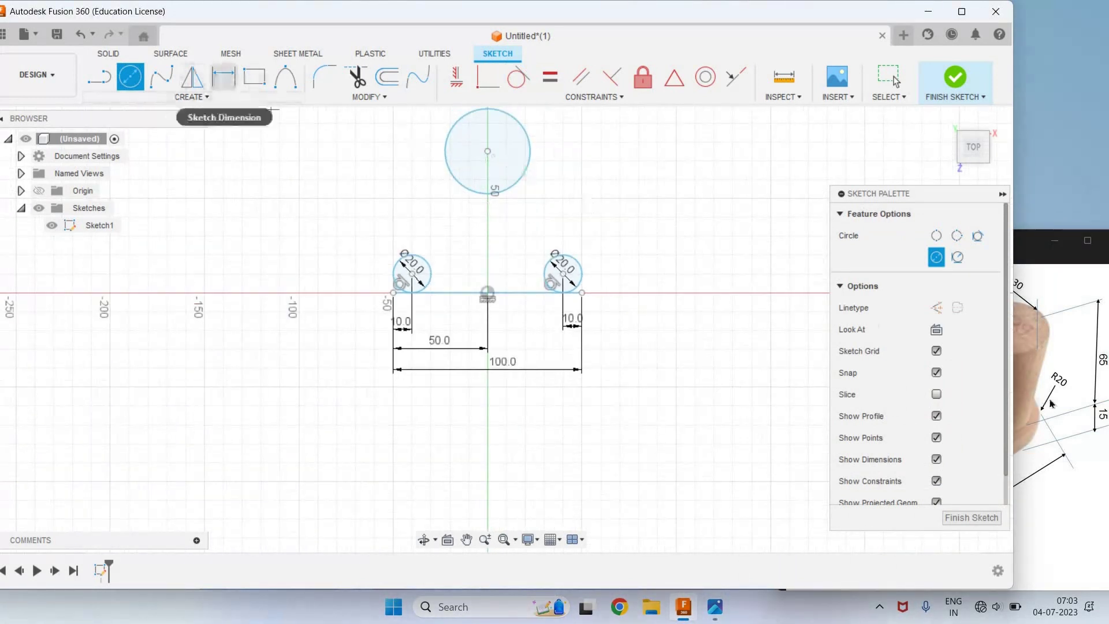
{"action": "left_click", "coordinate": [223, 76]}
{"action": "left_click", "coordinate": [524, 179]}
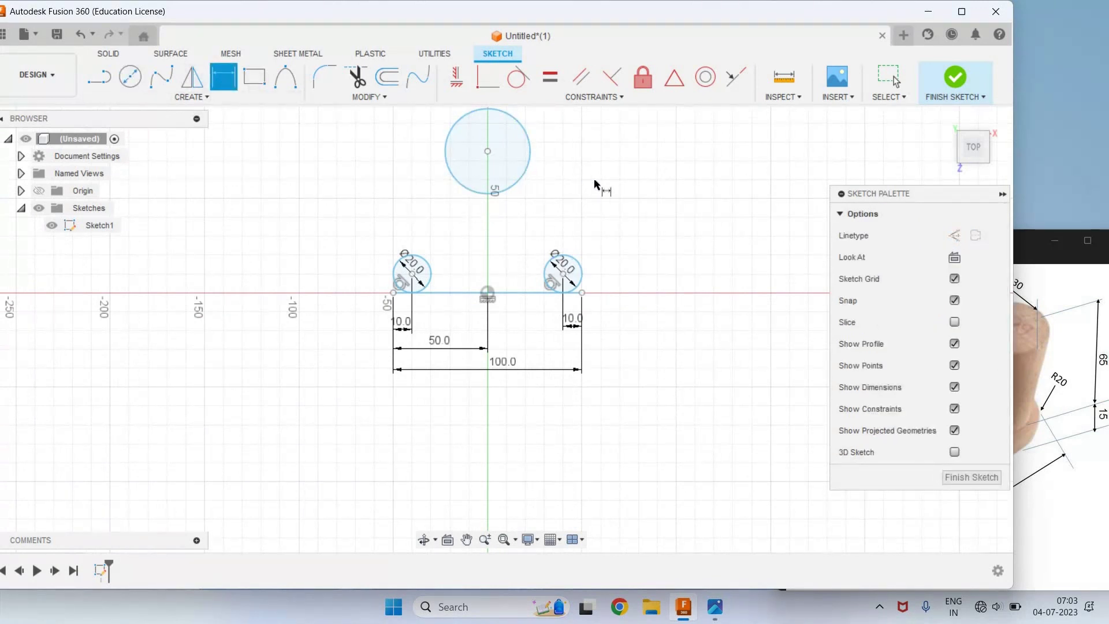
{"action": "left_click", "coordinate": [595, 181]}
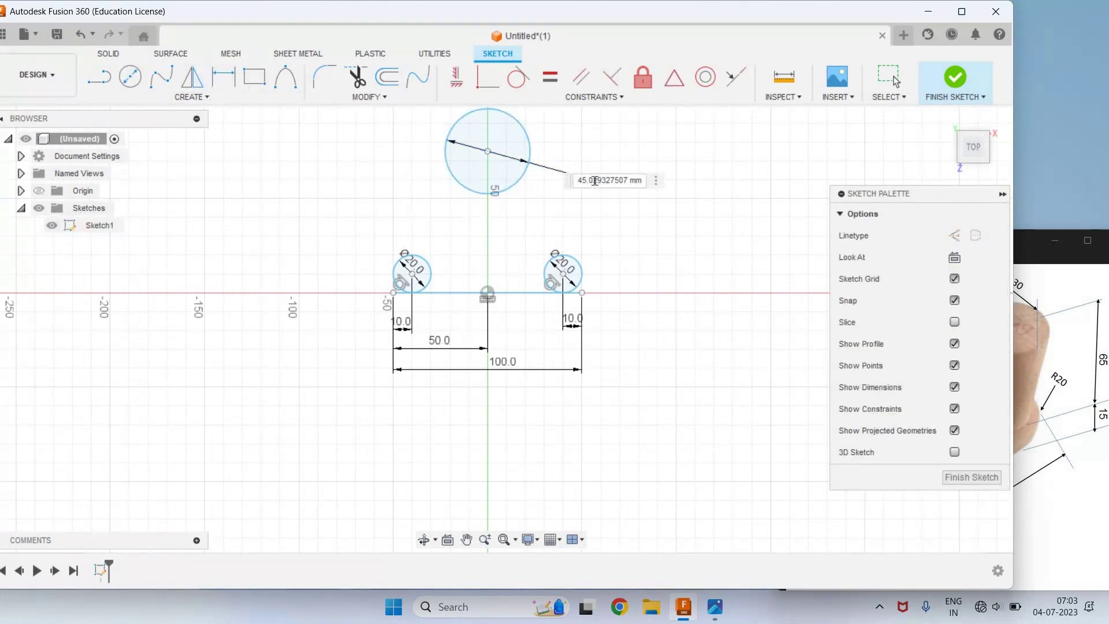
{"action": "type", "text": "40"}
{"action": "key", "text": "Return"}
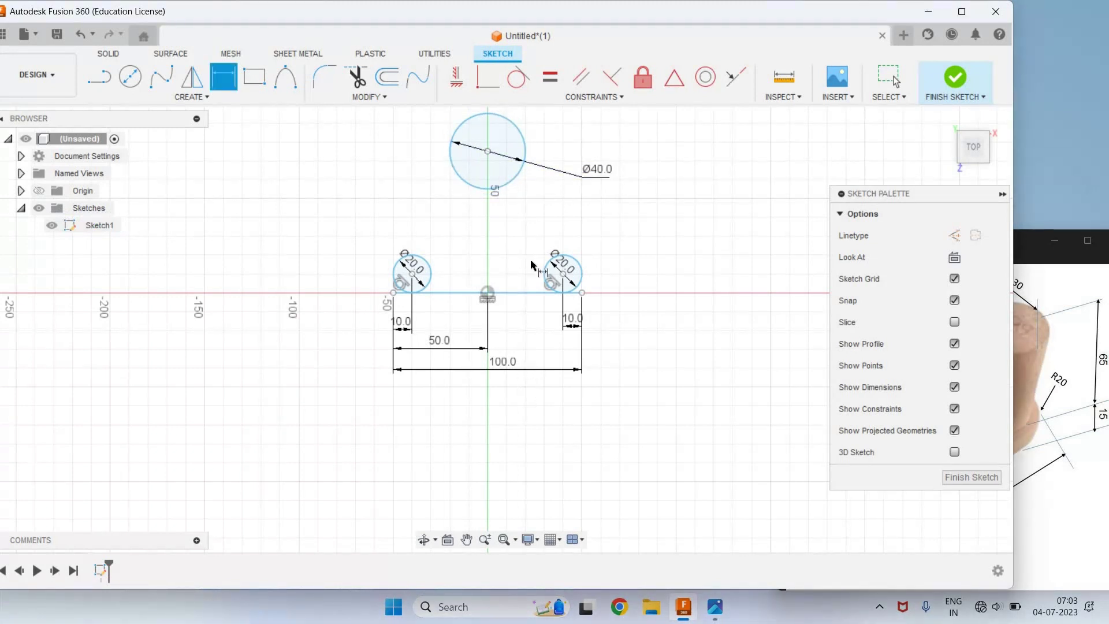
{"action": "scroll", "coordinate": [337, 116], "scroll_direction": "down", "scroll_amount": 2}
{"action": "scroll", "coordinate": [337, 117], "scroll_direction": "up", "scroll_amount": 3}
{"action": "scroll", "coordinate": [398, 266], "scroll_direction": "up", "scroll_amount": 2}
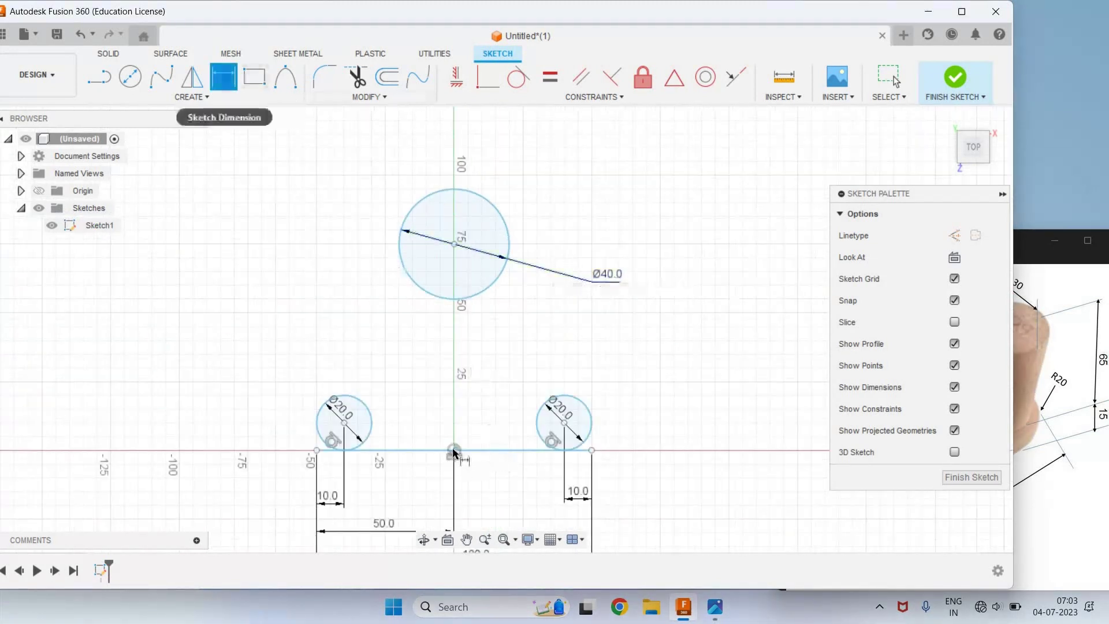
Dimension the Ø40 circle's centre 100 mm above the base line and 50 mm horizontally
{"action": "left_click", "coordinate": [458, 241]}
{"action": "key", "text": "Escape"}
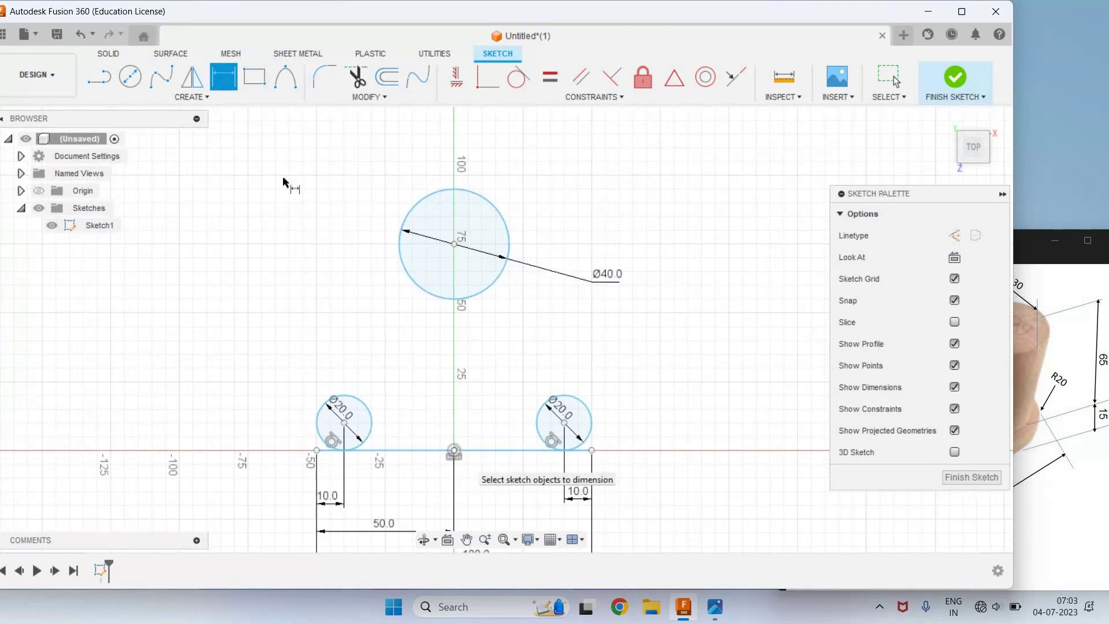
{"action": "left_click", "coordinate": [454, 451]}
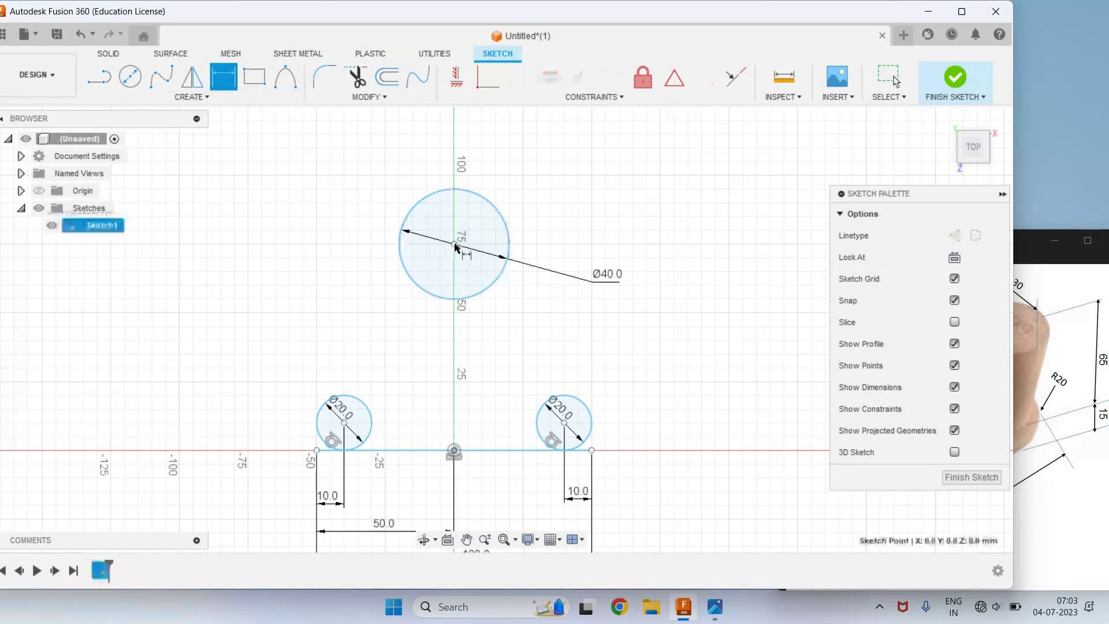
{"action": "left_click", "coordinate": [231, 336]}
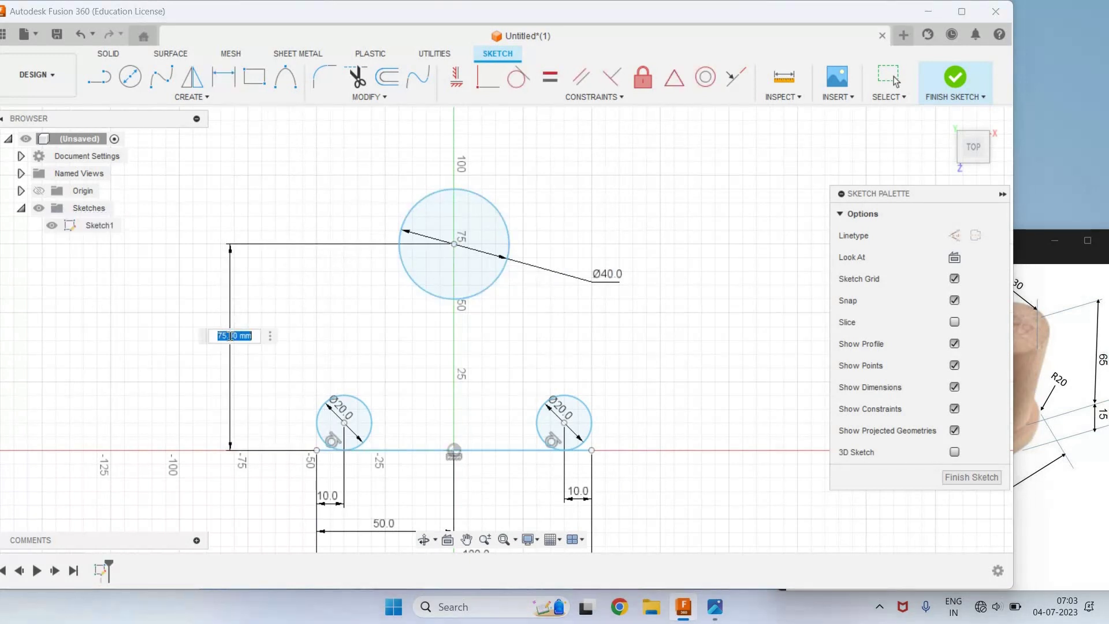
{"action": "type", "text": "100"}
{"action": "key", "text": "Return"}
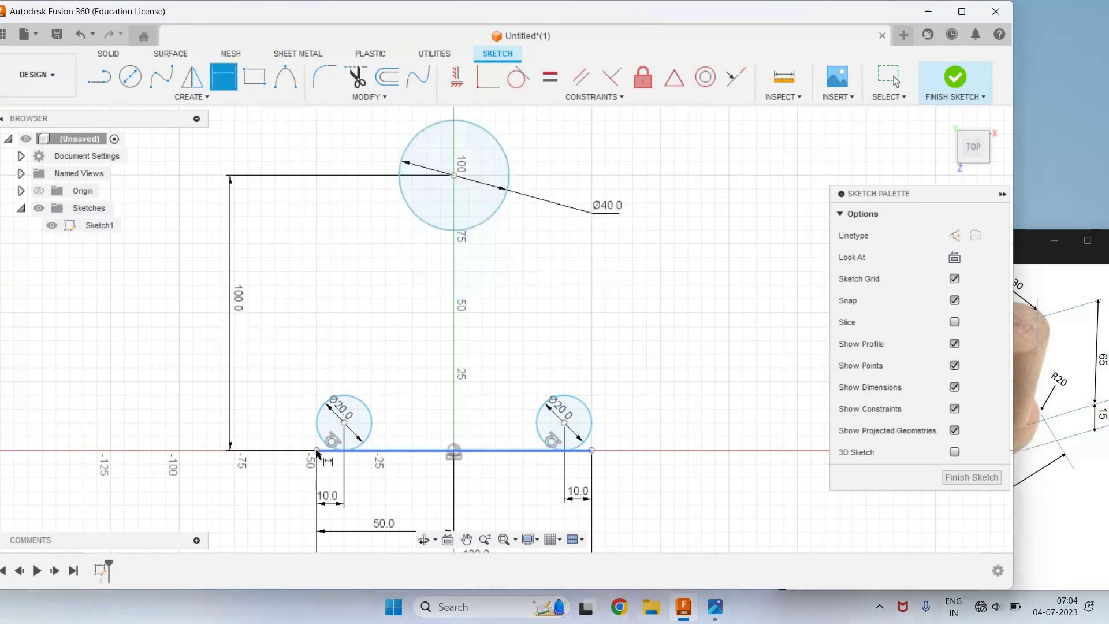
{"action": "left_click", "coordinate": [455, 176]}
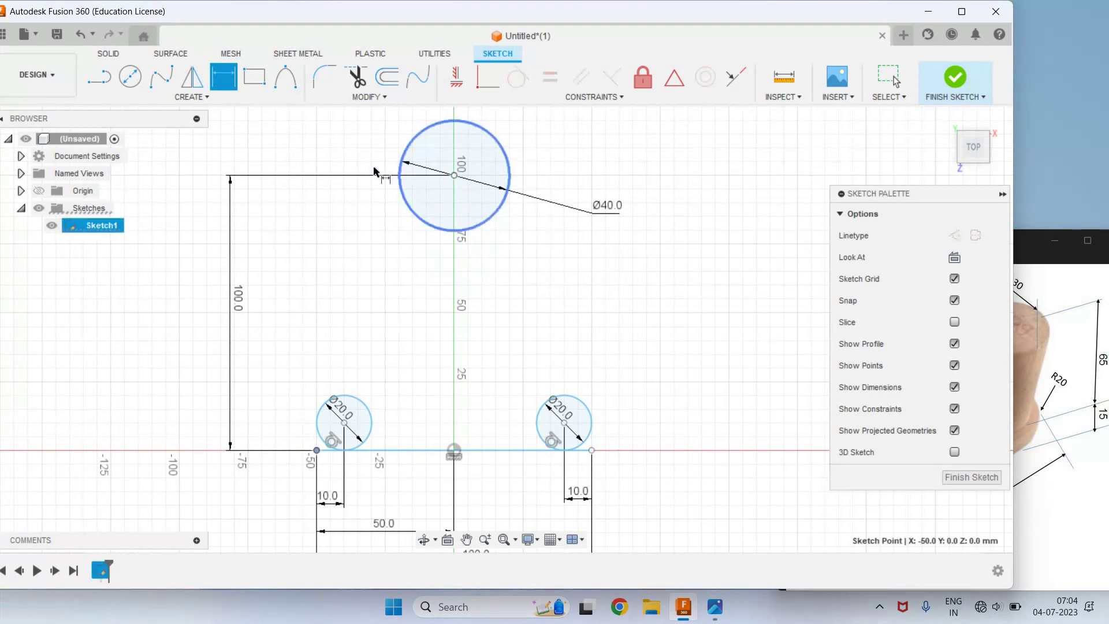
{"action": "left_click", "coordinate": [376, 114]}
{"action": "key", "text": "Return"}
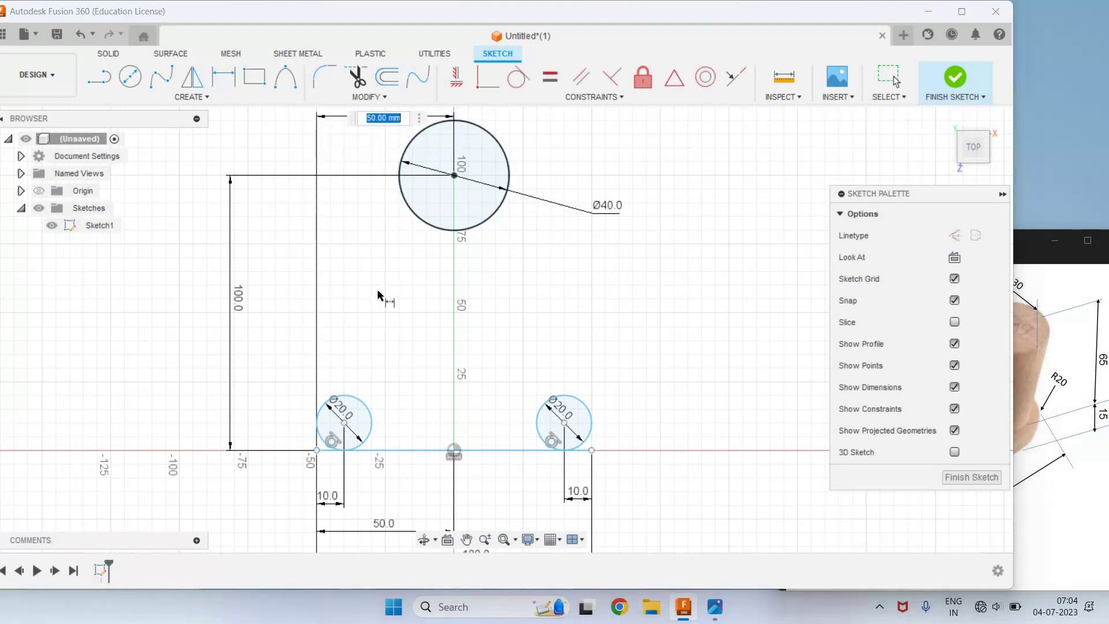
{"action": "key", "text": "Return"}
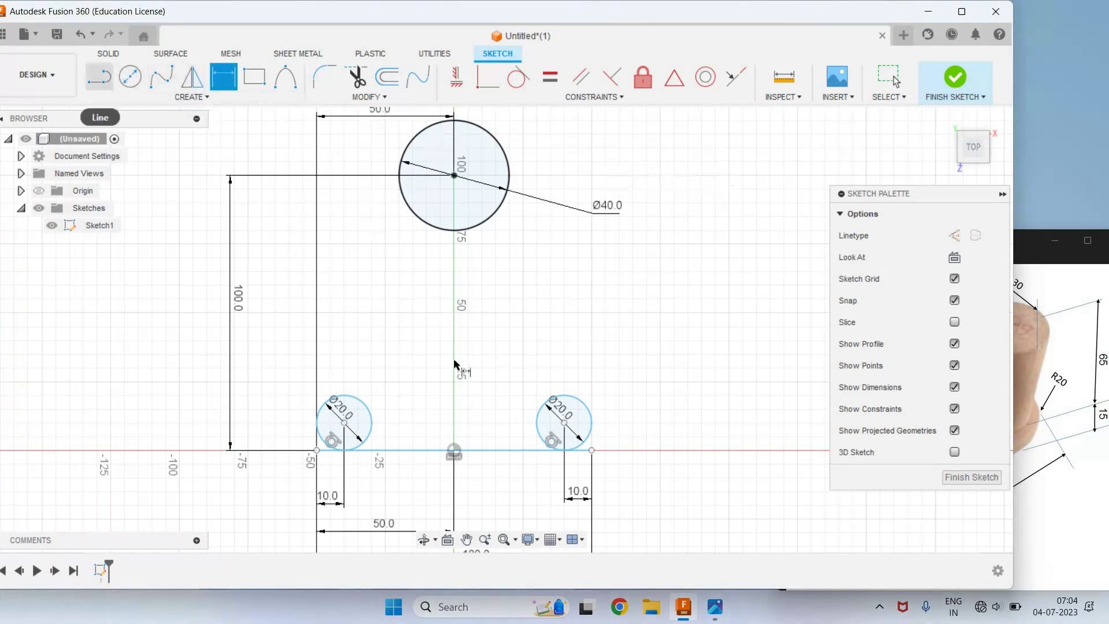
Draw a slanted line from the left Ø20 circle up to the Ø40 circle
{"action": "key", "text": "alt+Tab"}
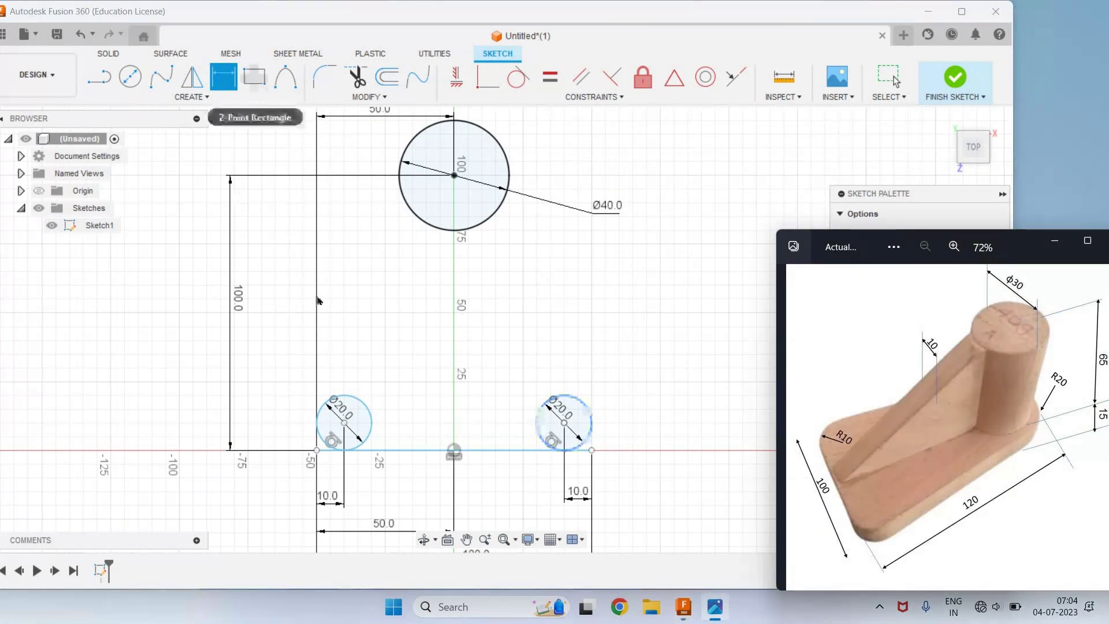
{"action": "left_click", "coordinate": [99, 77]}
{"action": "key", "text": "l"}
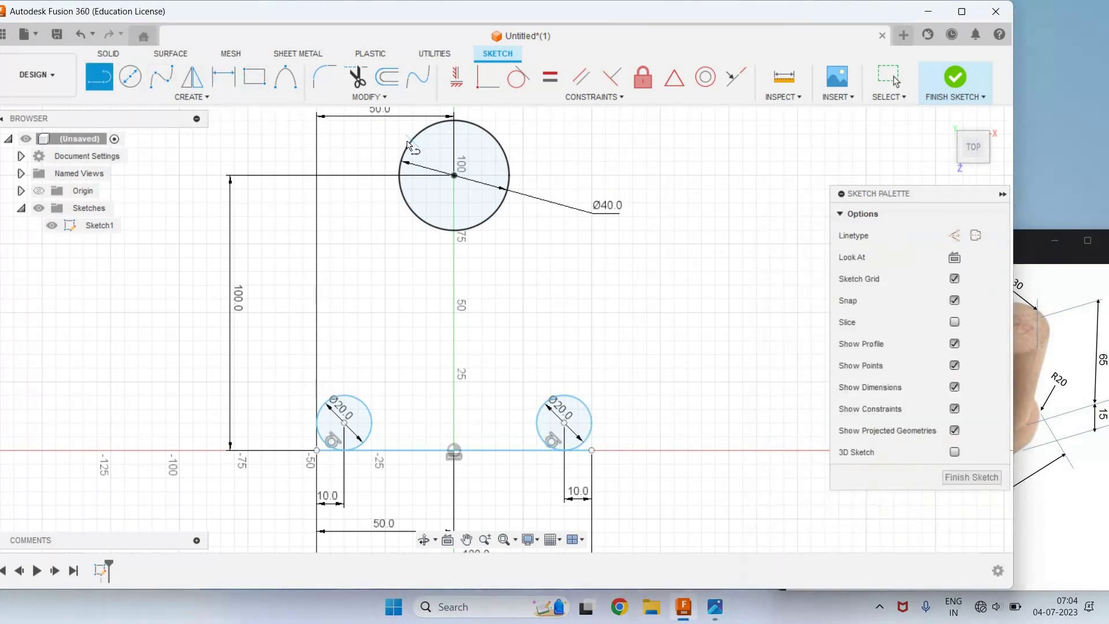
{"action": "left_click", "coordinate": [322, 407]}
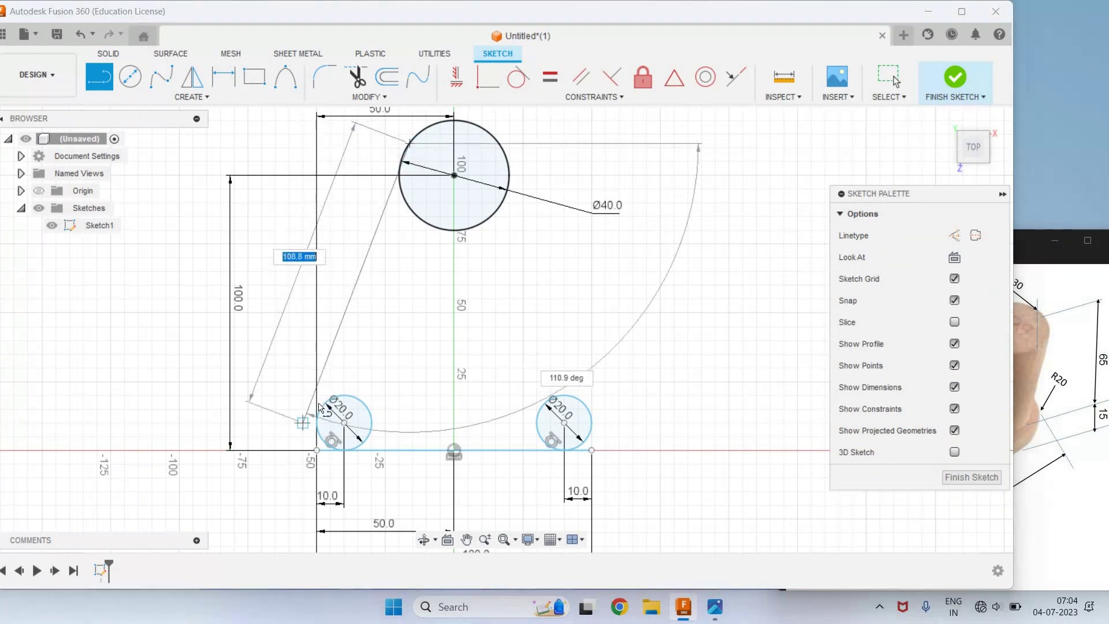
{"action": "double_click", "coordinate": [405, 154]}
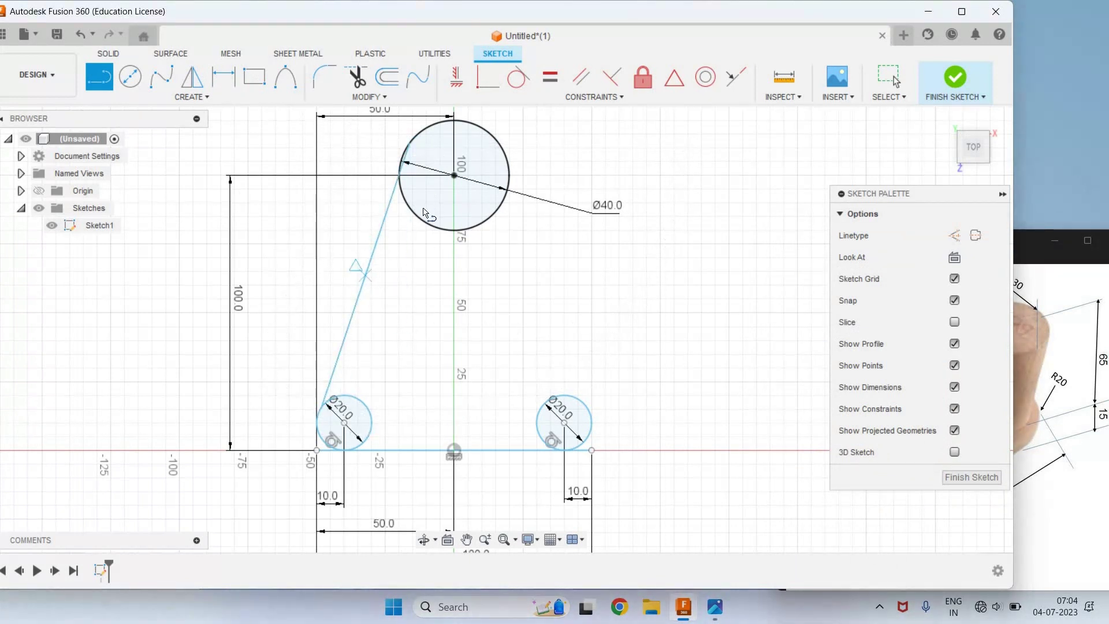
Constrain the slanted line tangent to both the Ø40 circle and the left Ø20 circle
{"action": "left_click", "coordinate": [519, 78]}
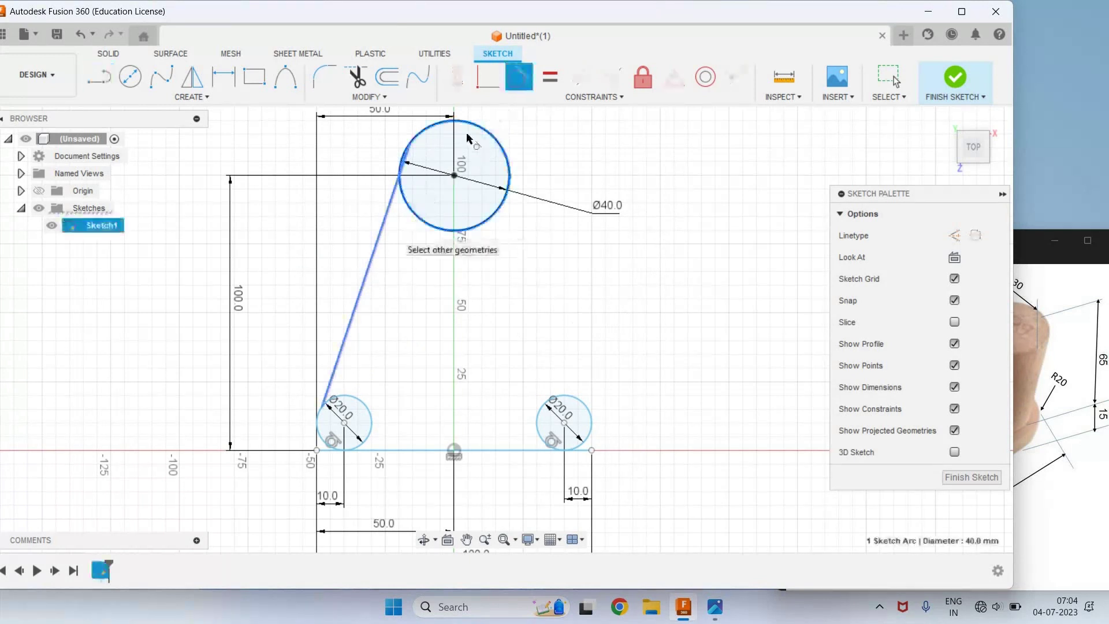
{"action": "left_click", "coordinate": [382, 226]}
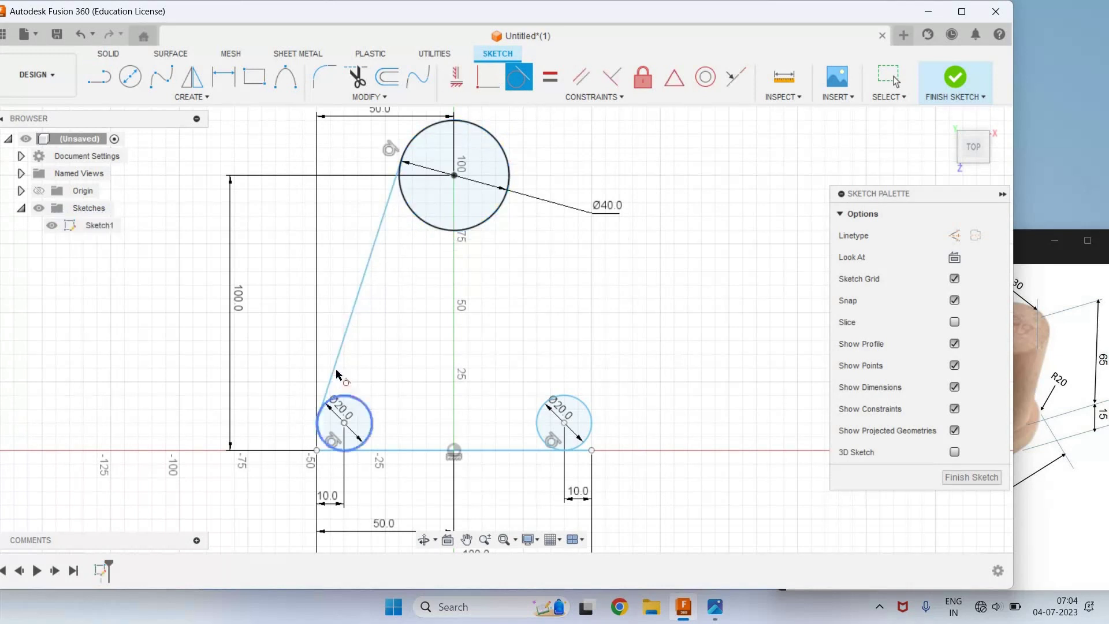
{"action": "left_click", "coordinate": [345, 395]}
{"action": "left_click", "coordinate": [332, 376]}
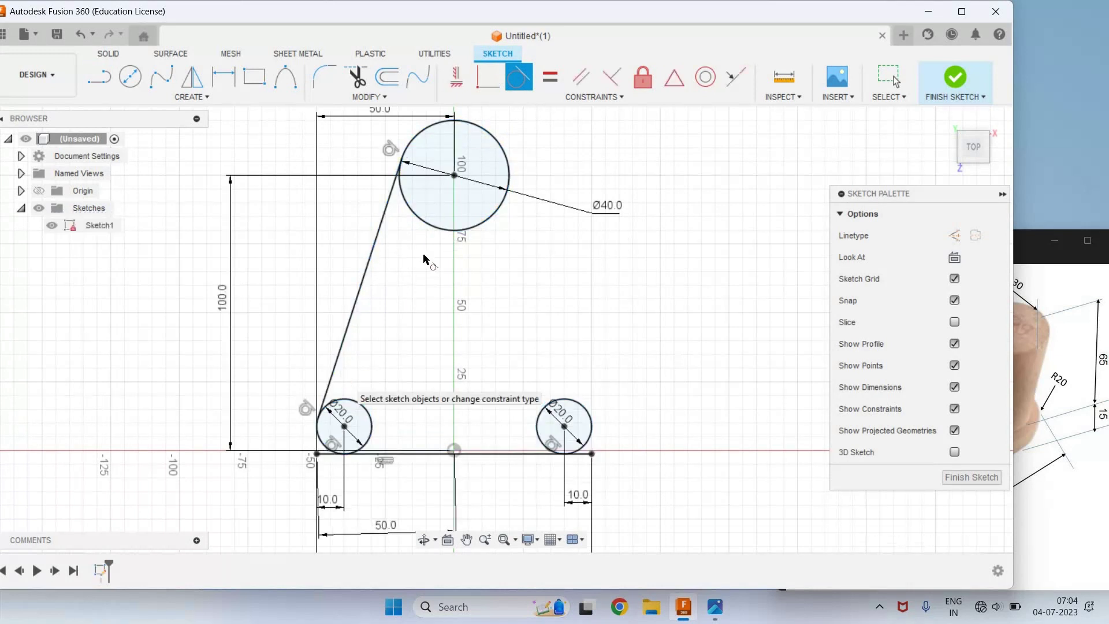
{"action": "left_click", "coordinate": [422, 220]}
{"action": "key", "text": "Escape"}
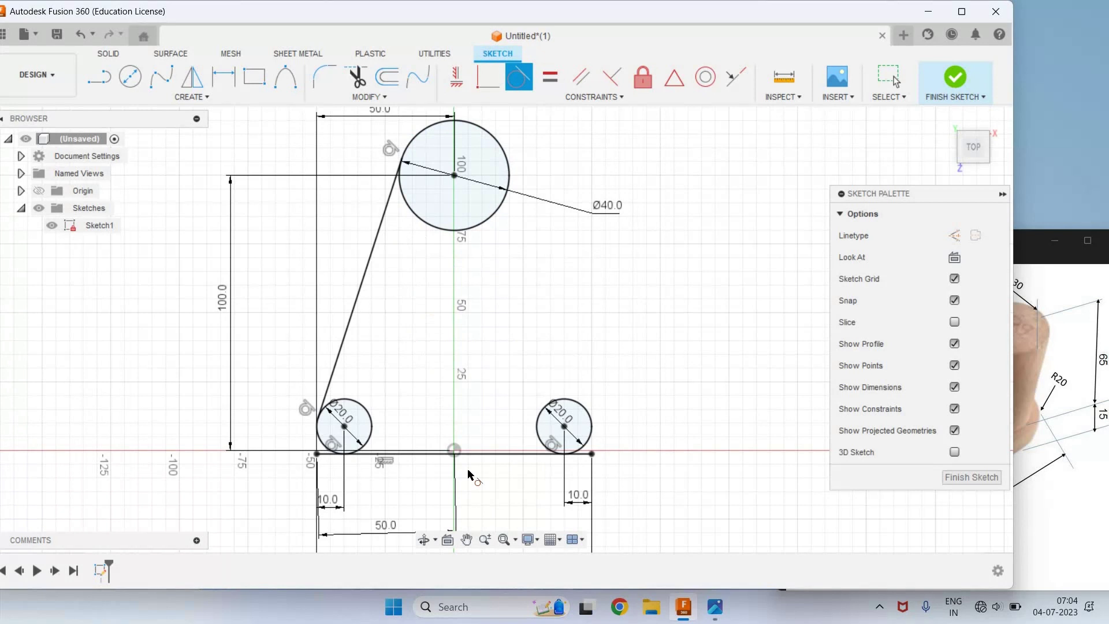
{"action": "scroll", "coordinate": [469, 475], "scroll_direction": "up", "scroll_amount": 2}
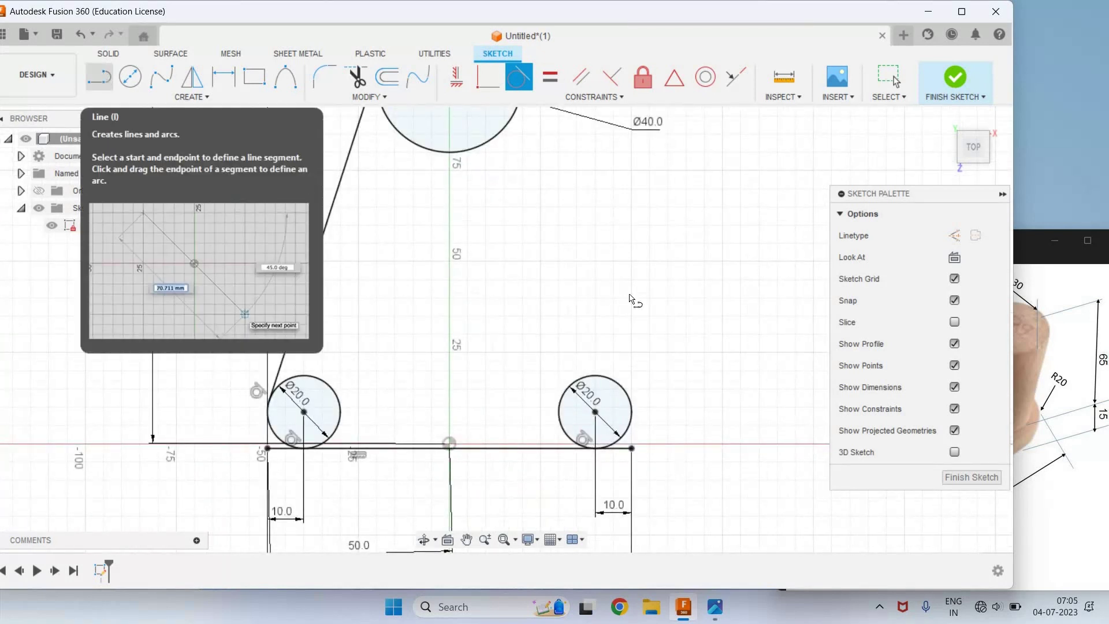
Draw a second slanted line tangent to the Ø40 circle and the right Ø20 circle
{"action": "key", "text": "l"}
{"action": "scroll", "coordinate": [631, 456], "scroll_direction": "down", "scroll_amount": 1}
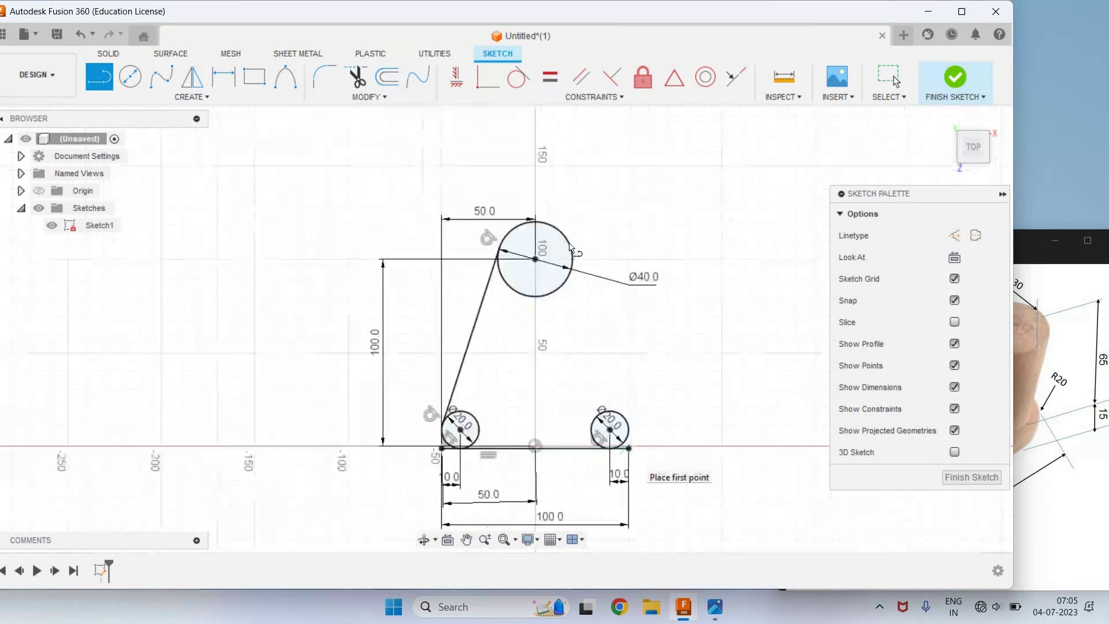
{"action": "left_click", "coordinate": [633, 432]}
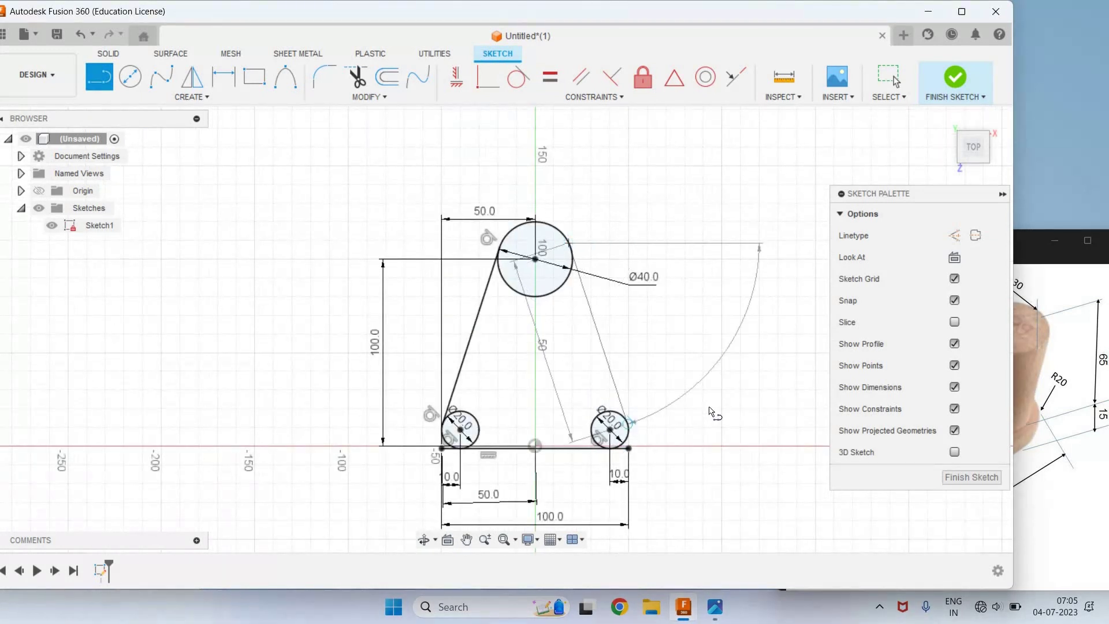
{"action": "left_click", "coordinate": [629, 422]}
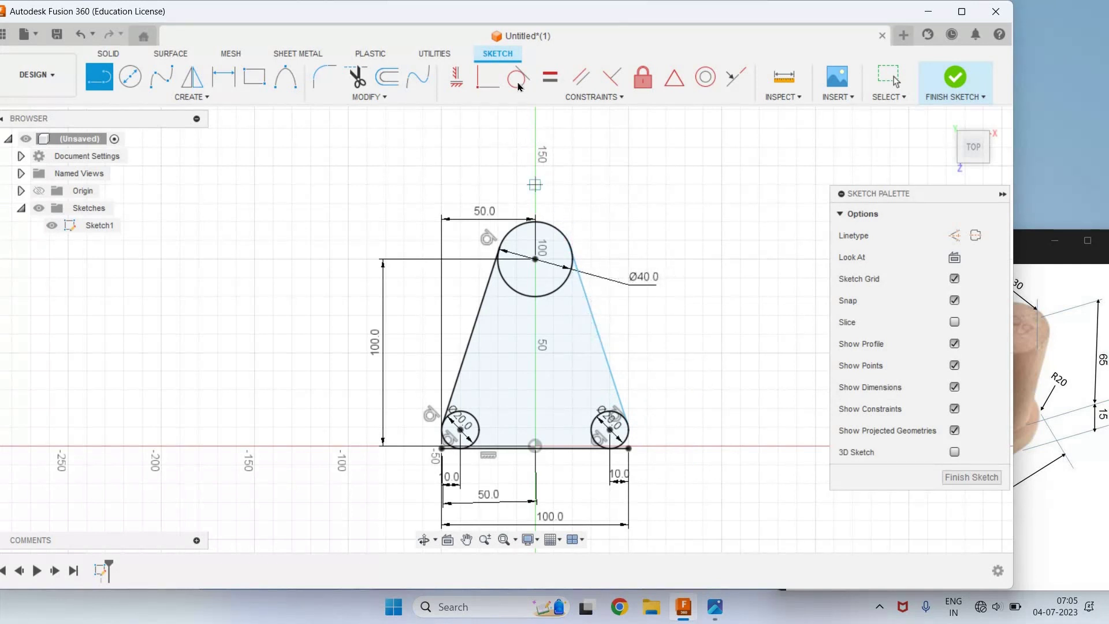
{"action": "key", "text": "Escape"}
{"action": "left_click", "coordinate": [563, 234]}
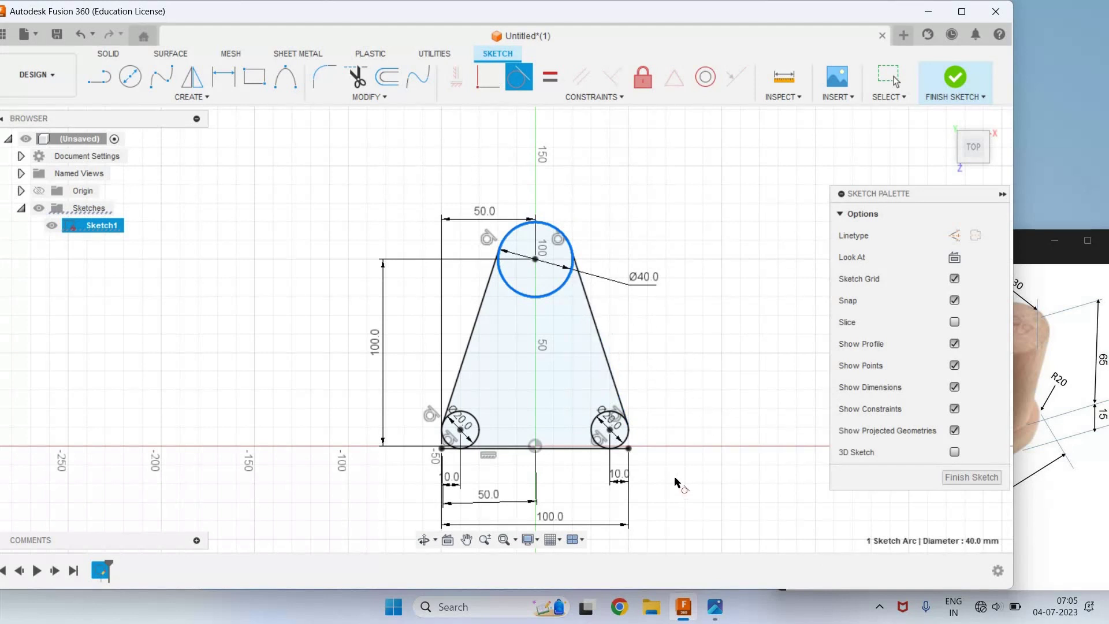
Dimension the right Ø20 circle's centre 10 mm above the X axis base line
{"action": "scroll", "coordinate": [676, 482], "scroll_direction": "up", "scroll_amount": 5}
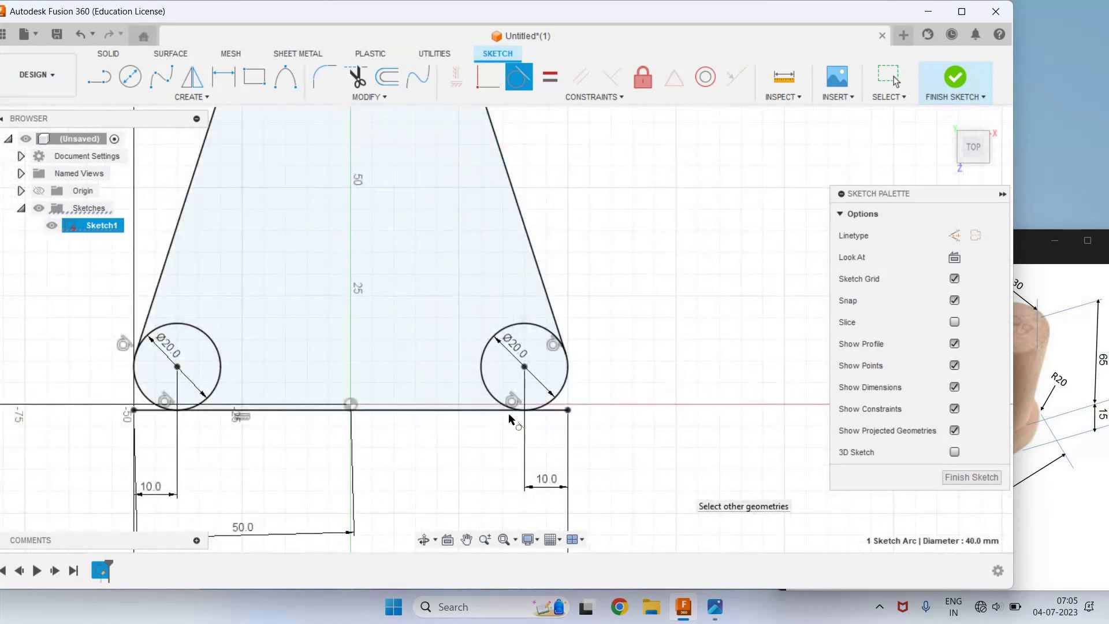
{"action": "left_click", "coordinate": [367, 409]}
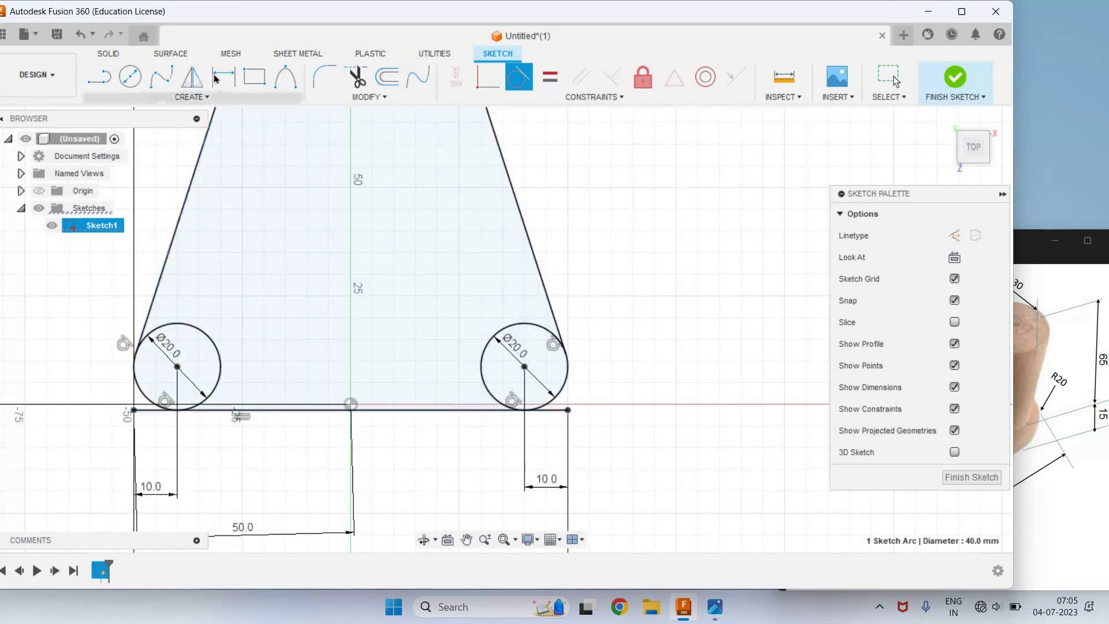
{"action": "key", "text": "d"}
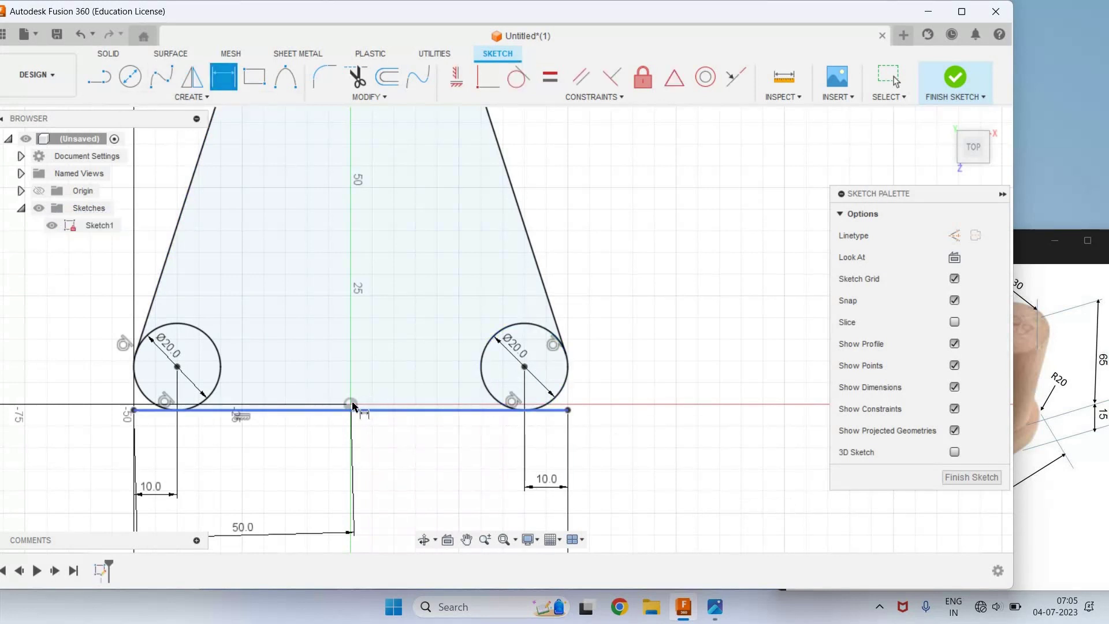
{"action": "left_click", "coordinate": [525, 367]}
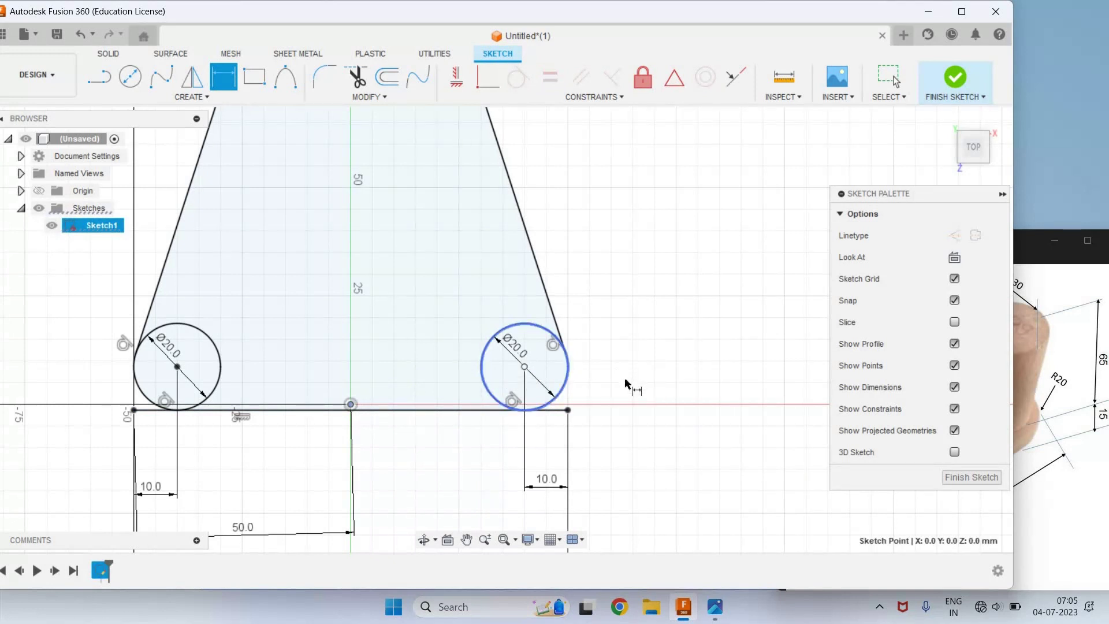
{"action": "left_click", "coordinate": [625, 404]}
{"action": "left_click", "coordinate": [642, 383]}
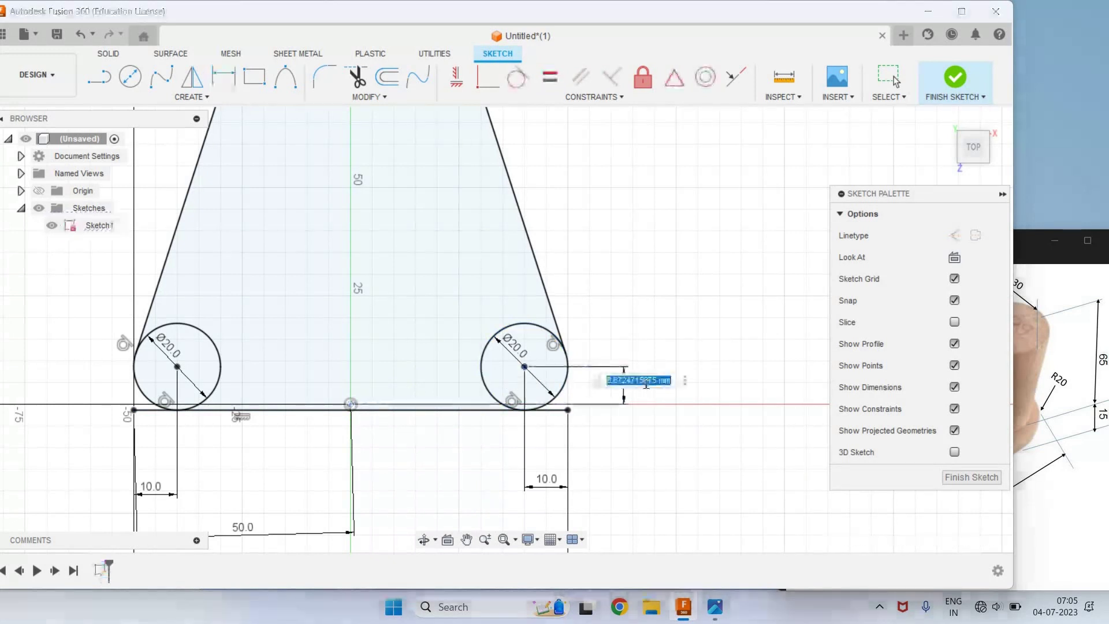
{"action": "type", "text": "10"}
{"action": "key", "text": "Return"}
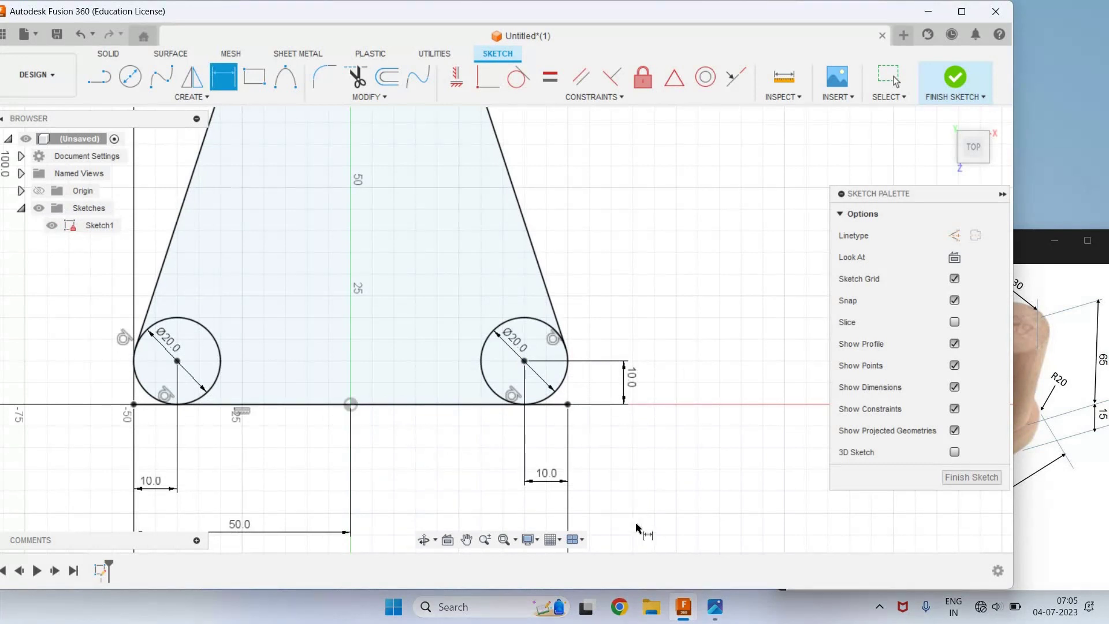
{"action": "scroll", "coordinate": [514, 280], "scroll_direction": "down", "scroll_amount": 3}
{"action": "scroll", "coordinate": [508, 287], "scroll_direction": "down", "scroll_amount": 1}
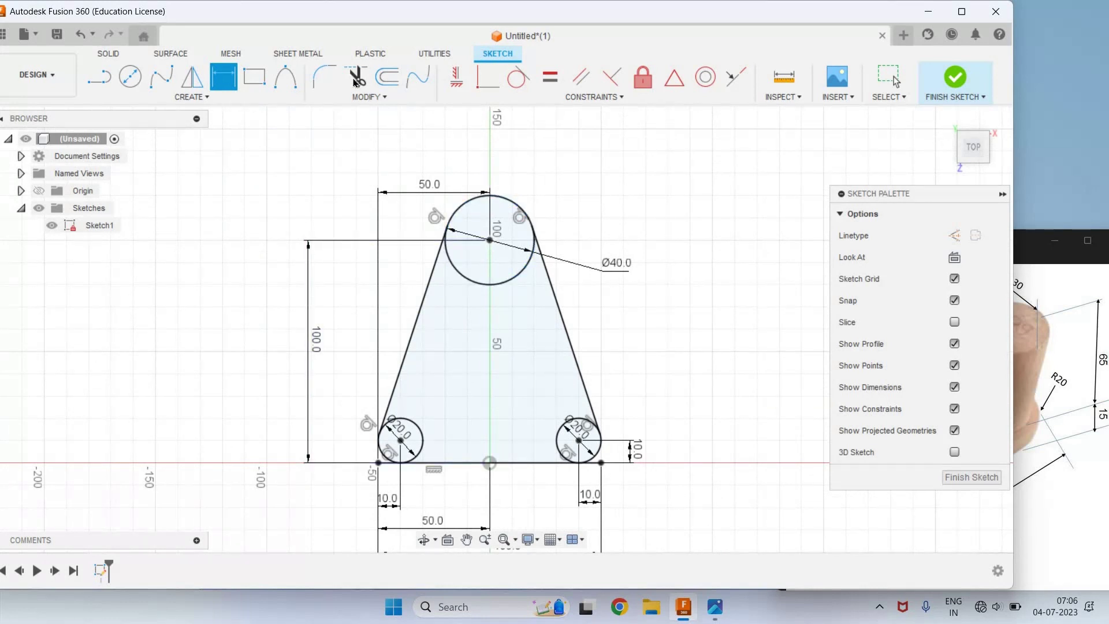
Trim the inner arcs of the Ø40 and both Ø20 circles plus the extra corner segments
{"action": "left_click", "coordinate": [355, 82]}
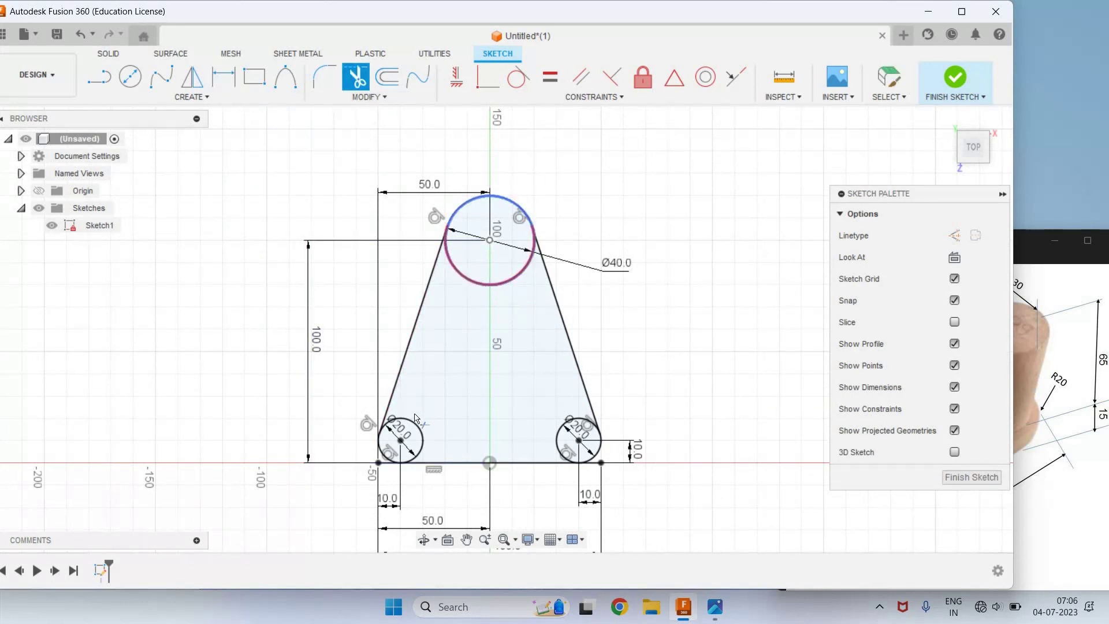
{"action": "left_click", "coordinate": [415, 417]}
{"action": "left_click", "coordinate": [420, 446]}
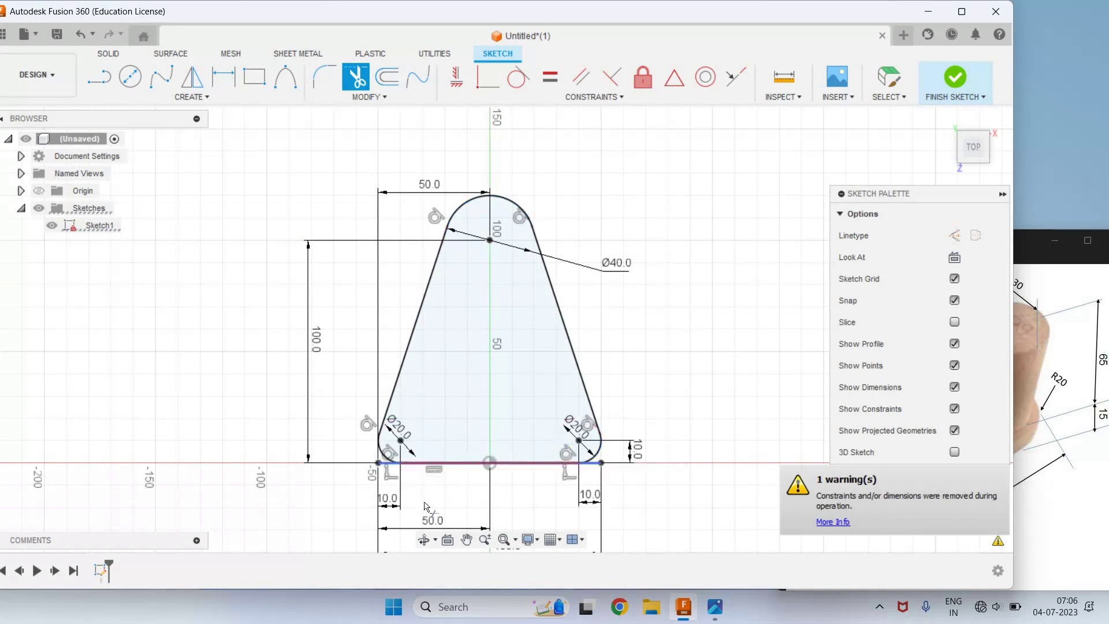
{"action": "scroll", "coordinate": [418, 465], "scroll_direction": "up", "scroll_amount": 5}
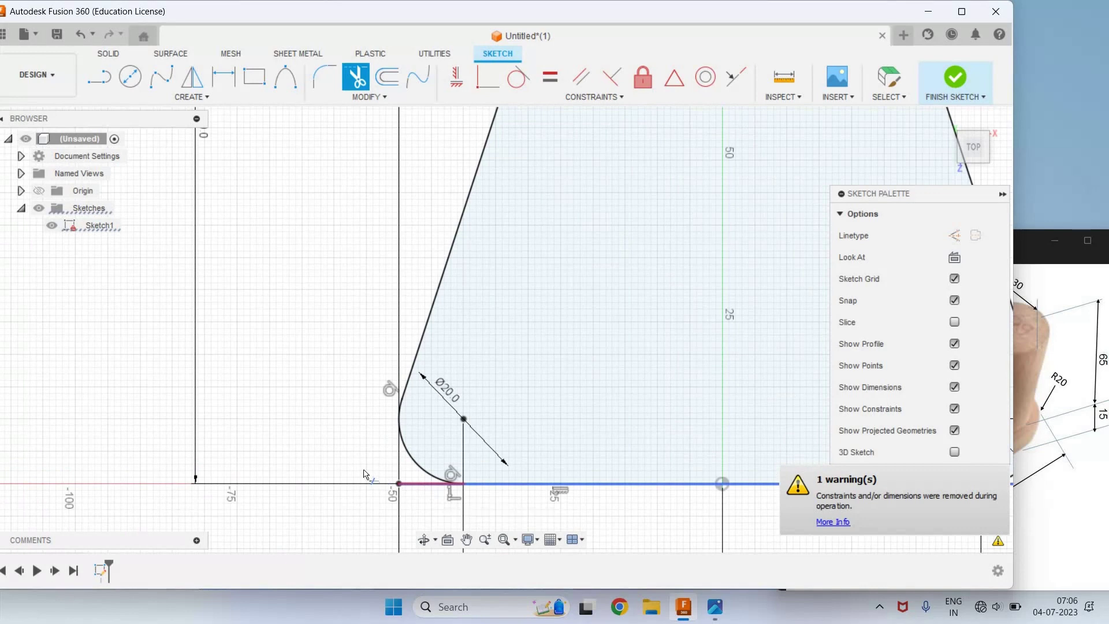
{"action": "scroll", "coordinate": [370, 477], "scroll_direction": "up", "scroll_amount": 2}
{"action": "scroll", "coordinate": [454, 486], "scroll_direction": "down", "scroll_amount": 6}
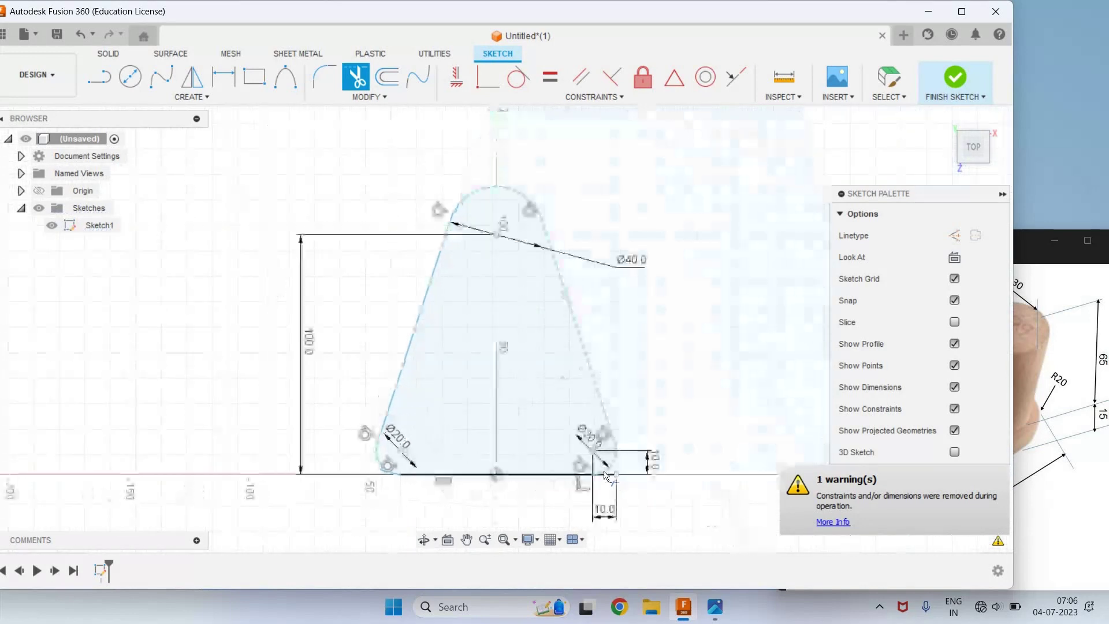
{"action": "left_click", "coordinate": [606, 479]}
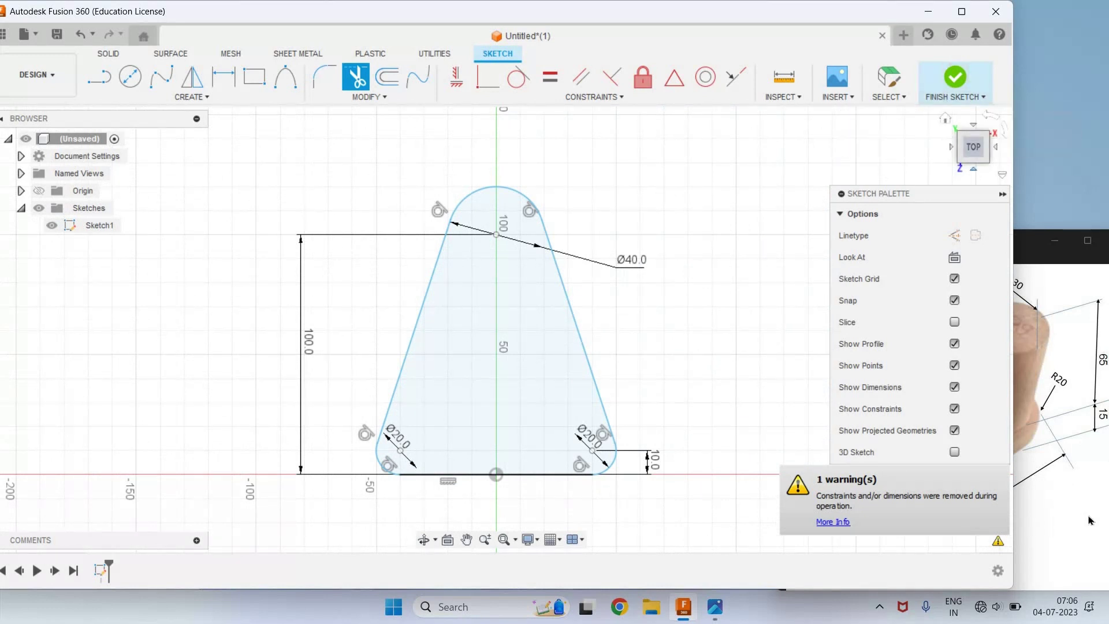
{"action": "key", "text": "alt+Tab"}
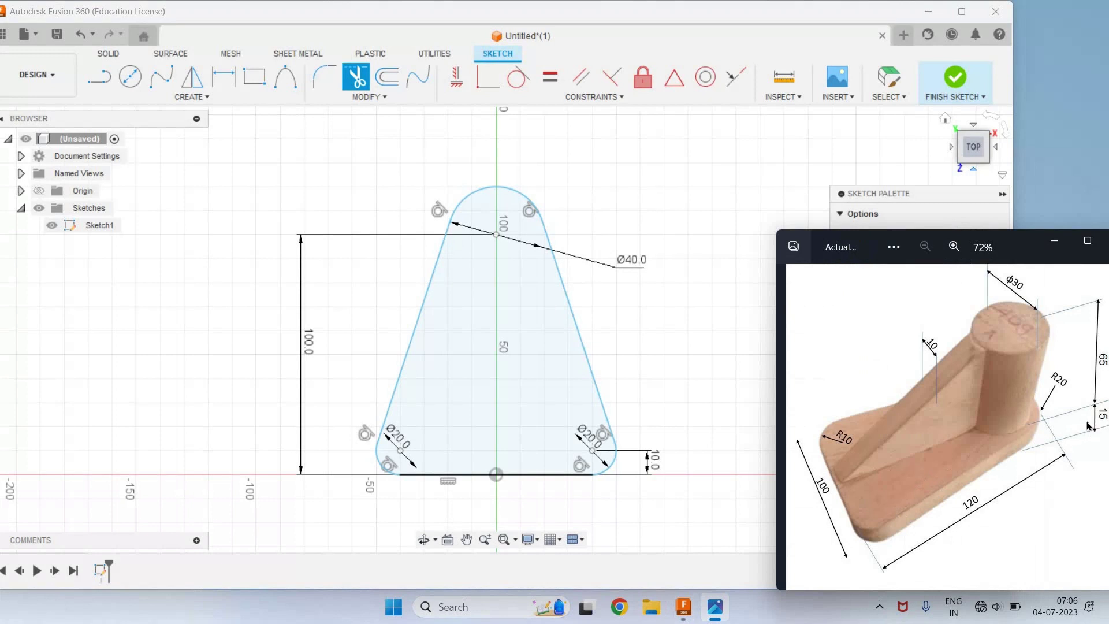
Finish the sketch and switch to the isometric home view
{"action": "left_click", "coordinate": [948, 91]}
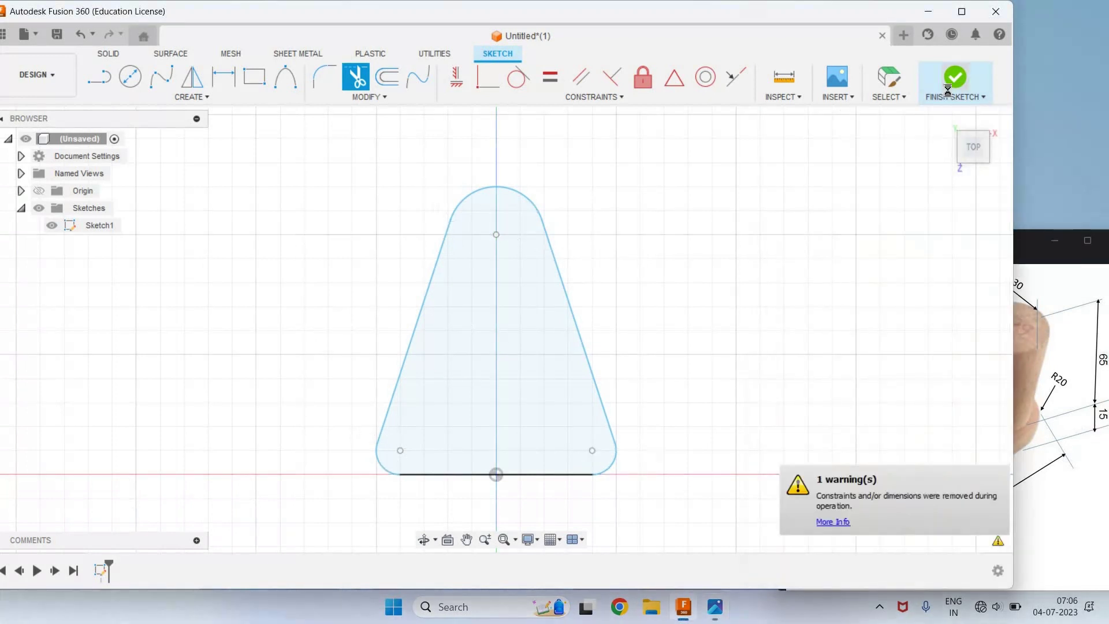
{"action": "left_click", "coordinate": [949, 96]}
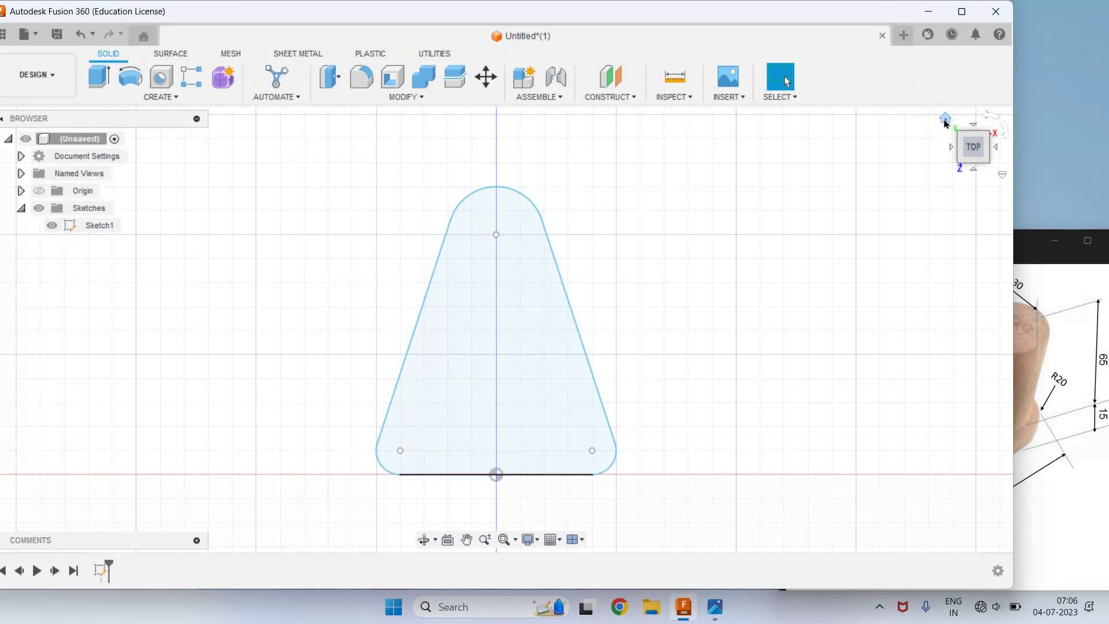
{"action": "left_click", "coordinate": [945, 121]}
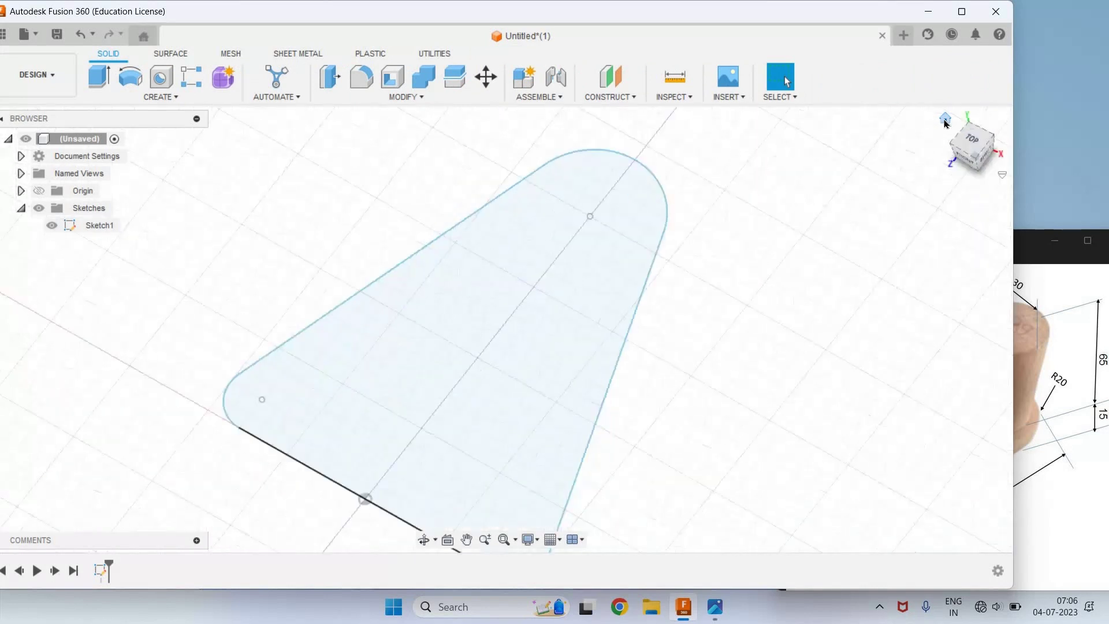
Extrude the tapered profile 15 mm downward into a solid base plate
{"action": "left_click", "coordinate": [100, 82]}
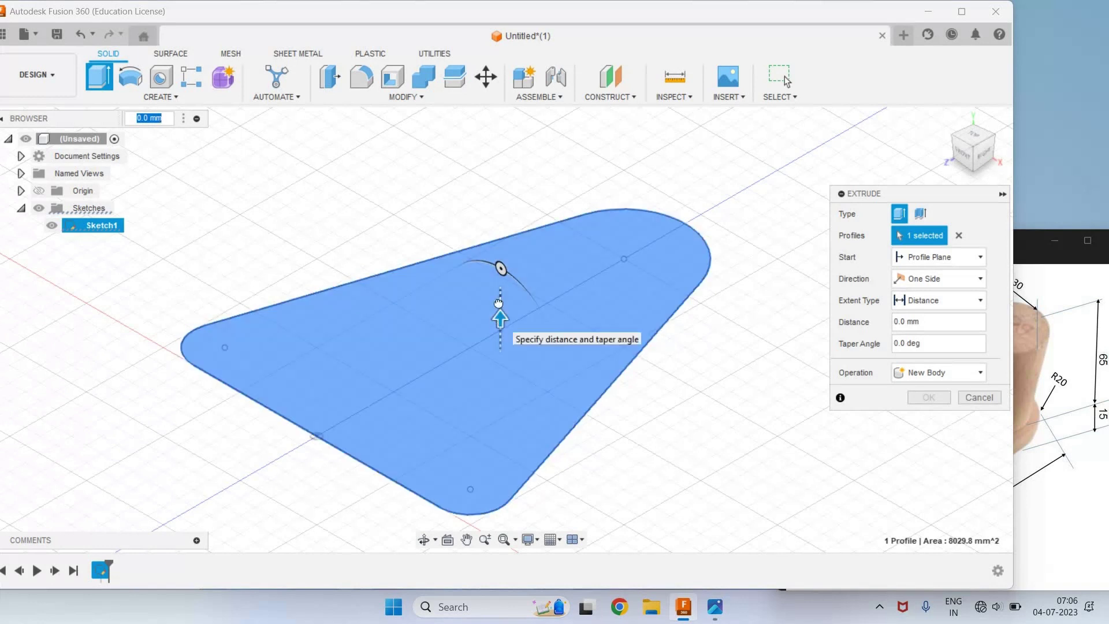
{"action": "mouse_move", "coordinate": [503, 401]}
{"action": "left_mouse_down"}
{"action": "mouse_move", "coordinate": [487, 268]}
{"action": "mouse_move", "coordinate": [490, 409]}
{"action": "left_mouse_up"}
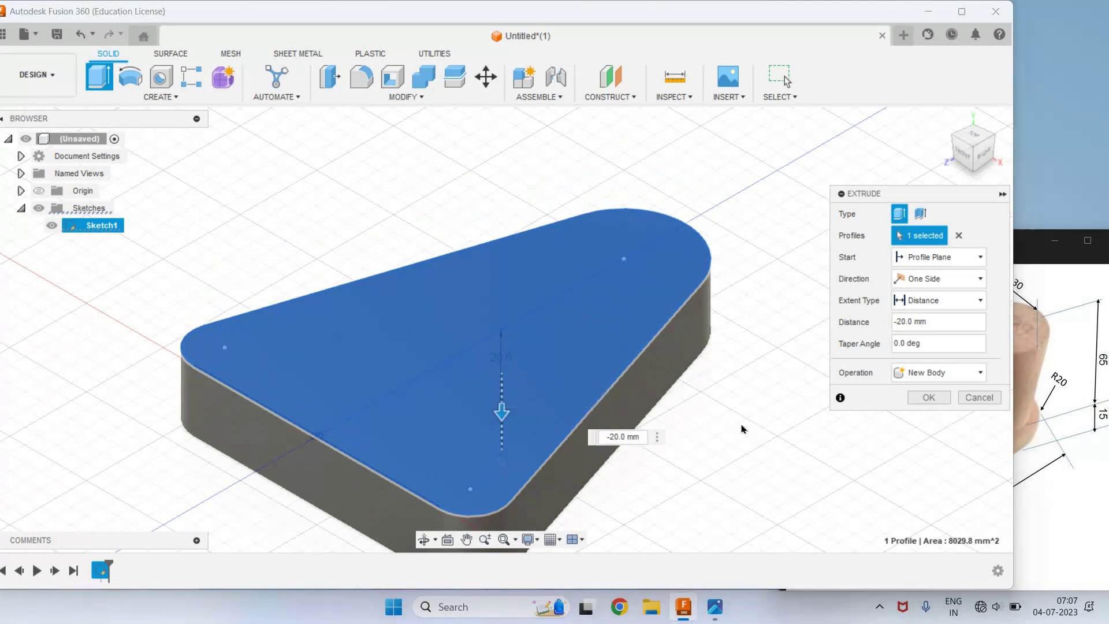
{"action": "left_click", "coordinate": [621, 433]}
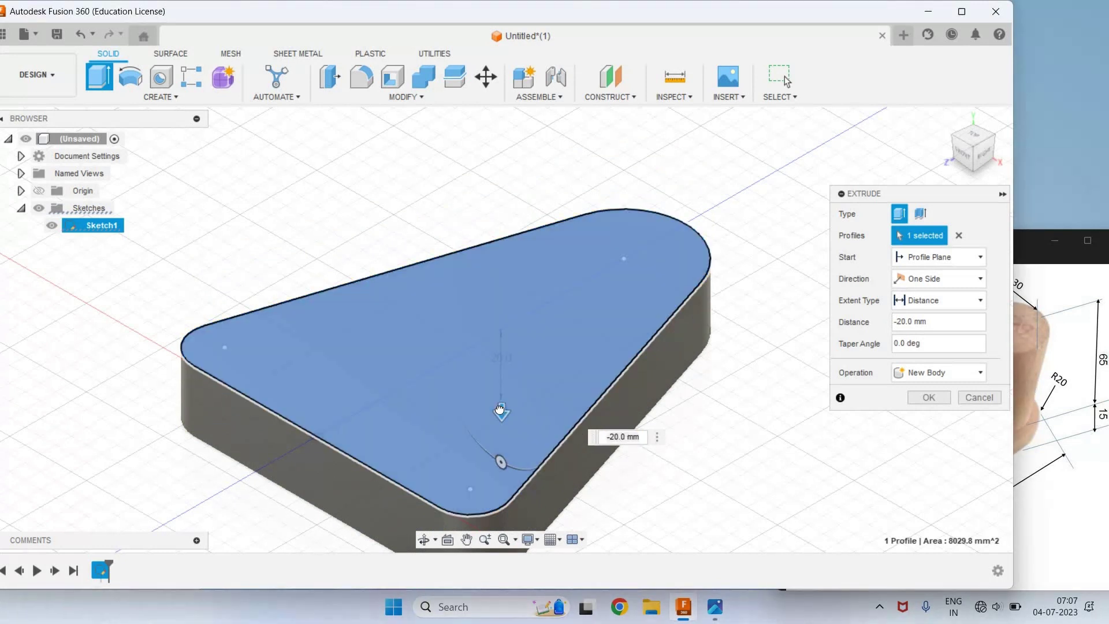
{"action": "left_click_drag", "start_coordinate": [499, 397], "coordinate": [501, 379]}
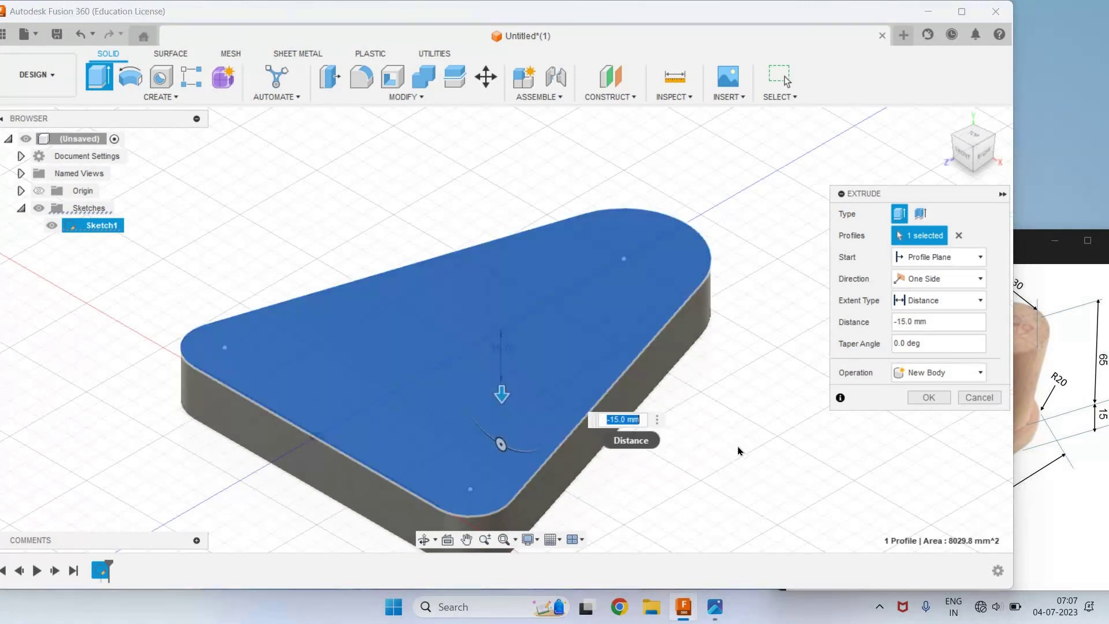
{"action": "left_click", "coordinate": [928, 398]}
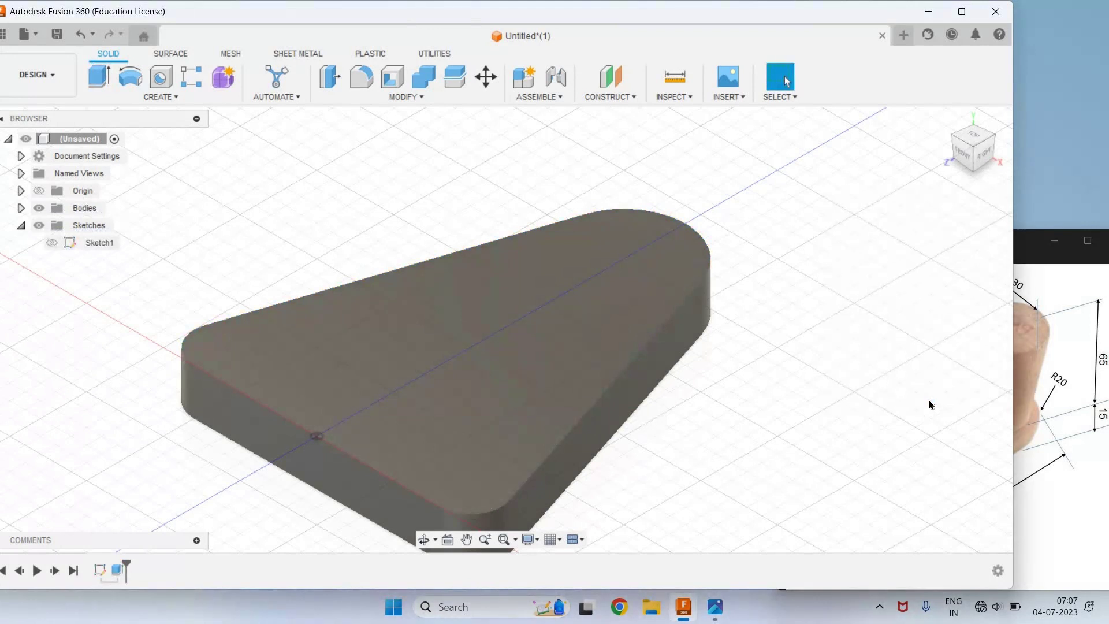
{"action": "left_click", "coordinate": [1023, 430]}
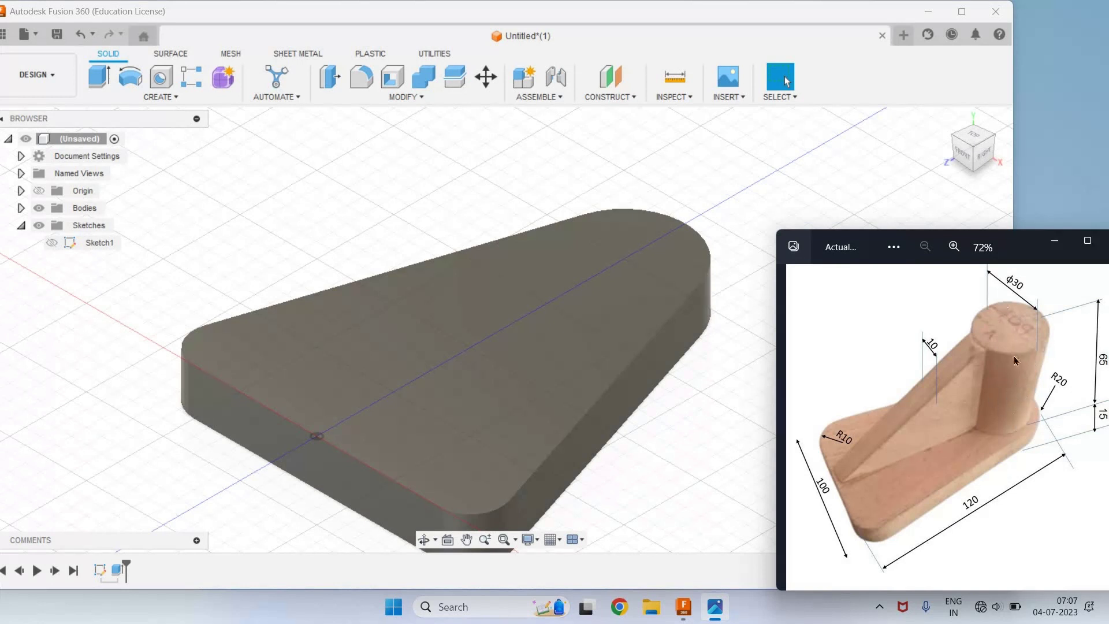
Create a new sketch on the top face of the extruded base plate
{"action": "left_click", "coordinate": [161, 97]}
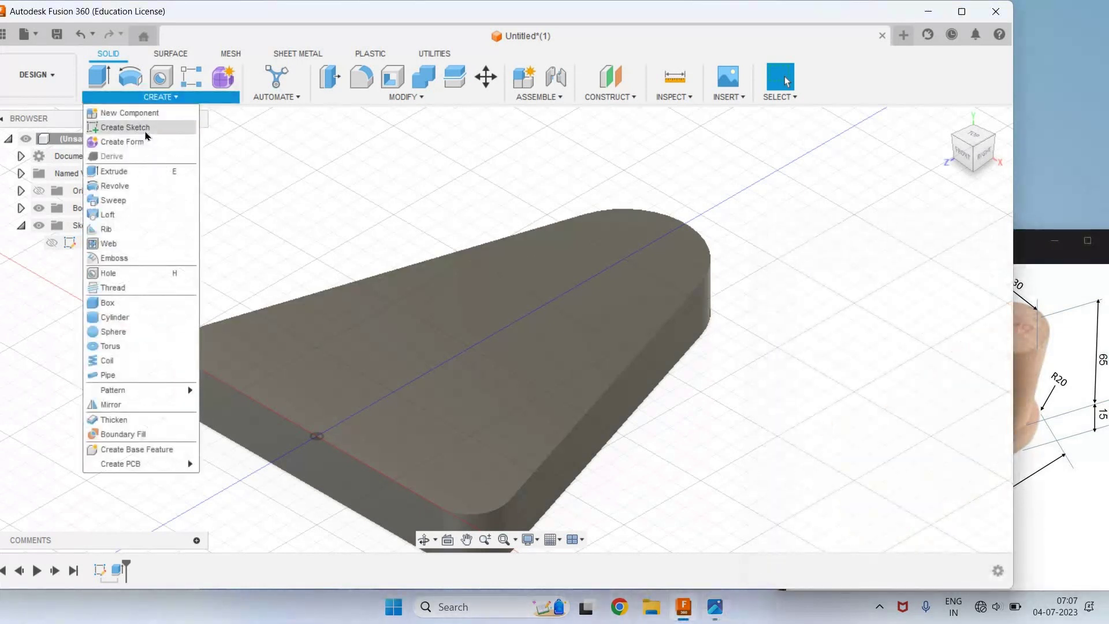
{"action": "left_click", "coordinate": [146, 130]}
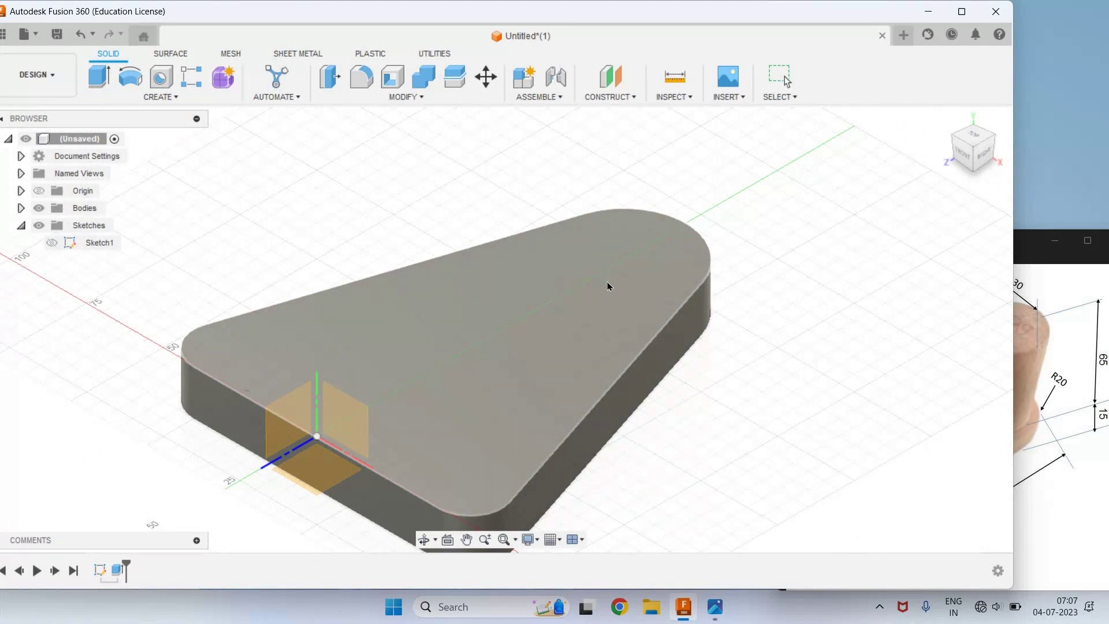
{"action": "left_click", "coordinate": [580, 362]}
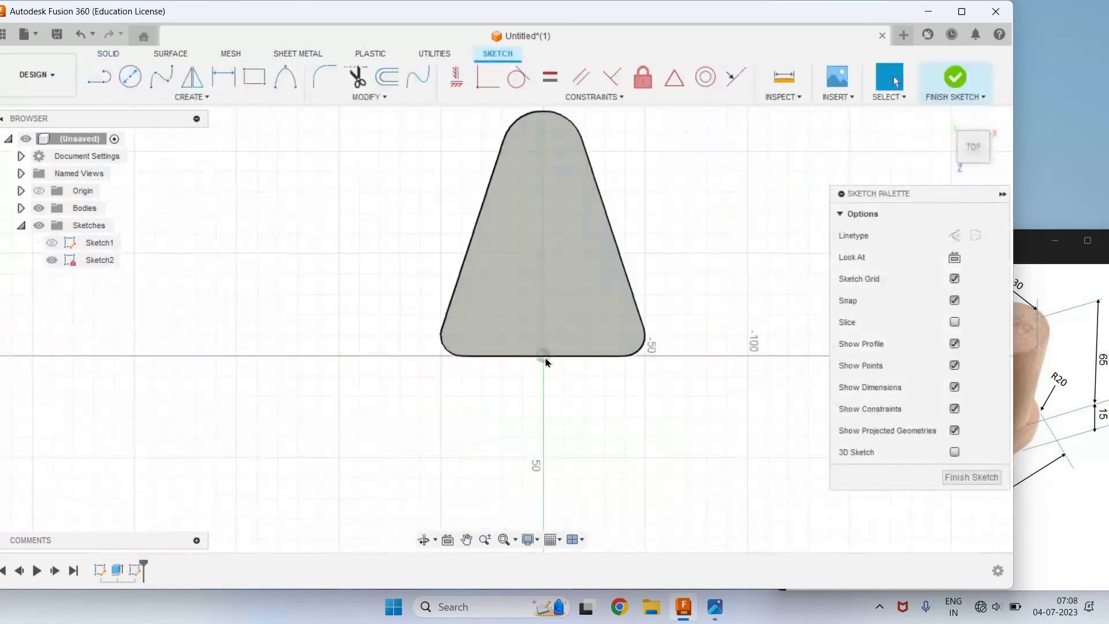
Draw a centre-diameter circle centred on the vertical axis in the plate's rounded end
{"action": "scroll", "coordinate": [545, 378], "scroll_direction": "up", "scroll_amount": 3}
{"action": "scroll", "coordinate": [582, 245], "scroll_direction": "down", "scroll_amount": 3}
{"action": "scroll", "coordinate": [485, 240], "scroll_direction": "up", "scroll_amount": 2}
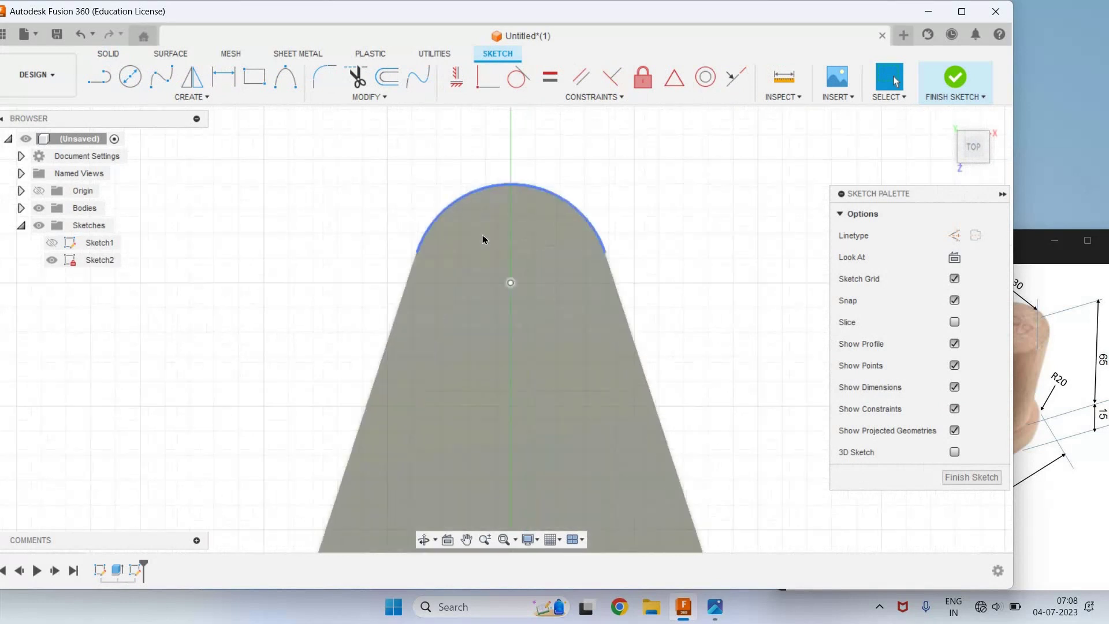
{"action": "left_click", "coordinate": [130, 78]}
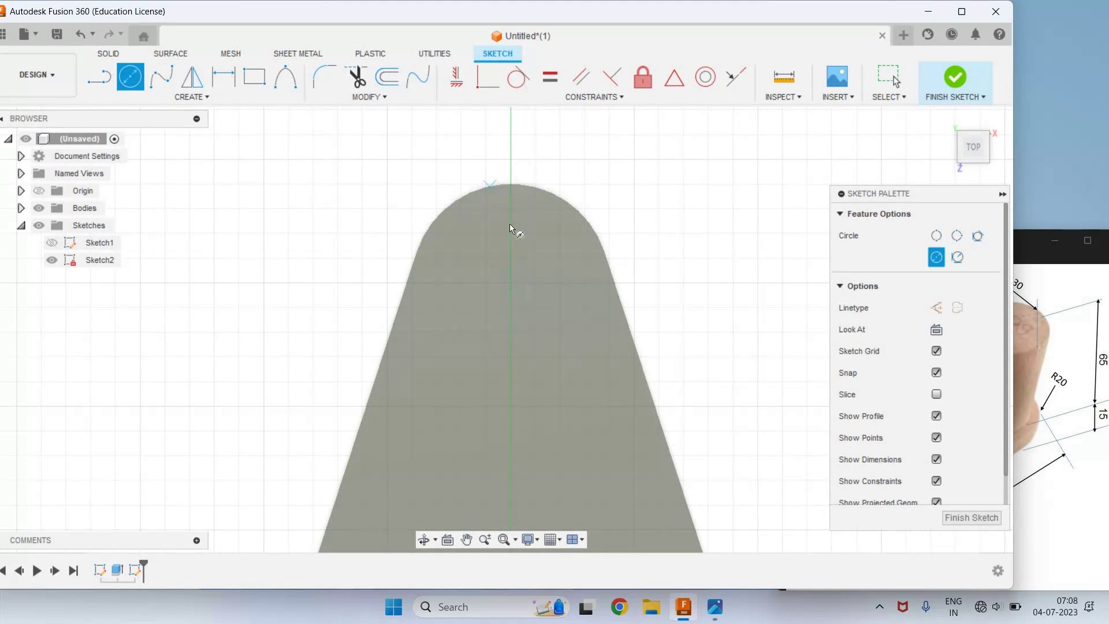
{"action": "left_click", "coordinate": [514, 284]}
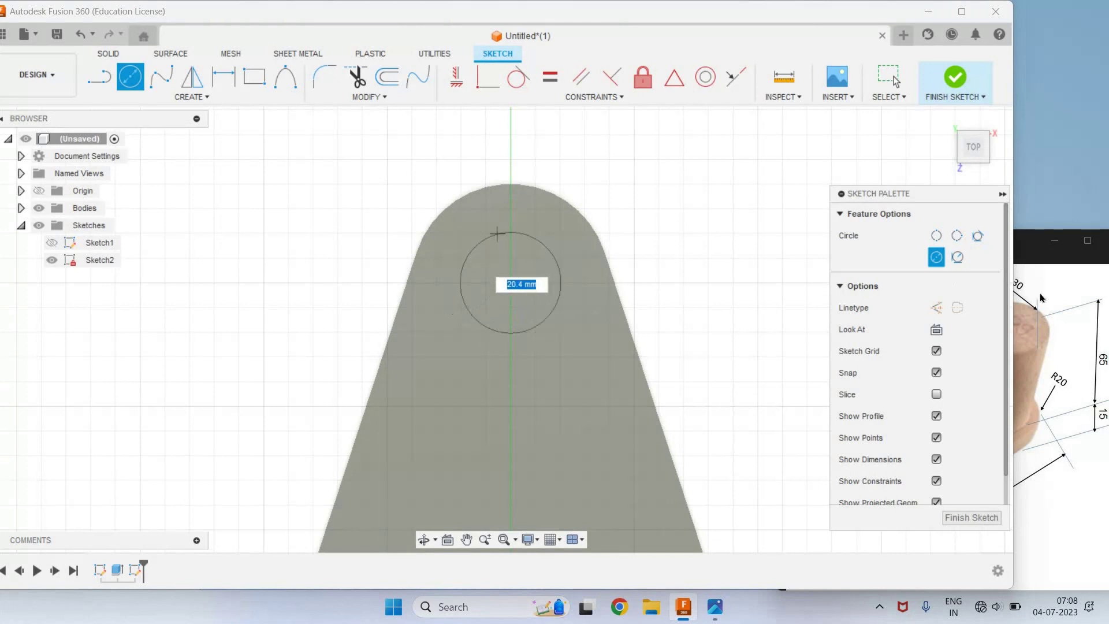
{"action": "left_click", "coordinate": [1016, 292]}
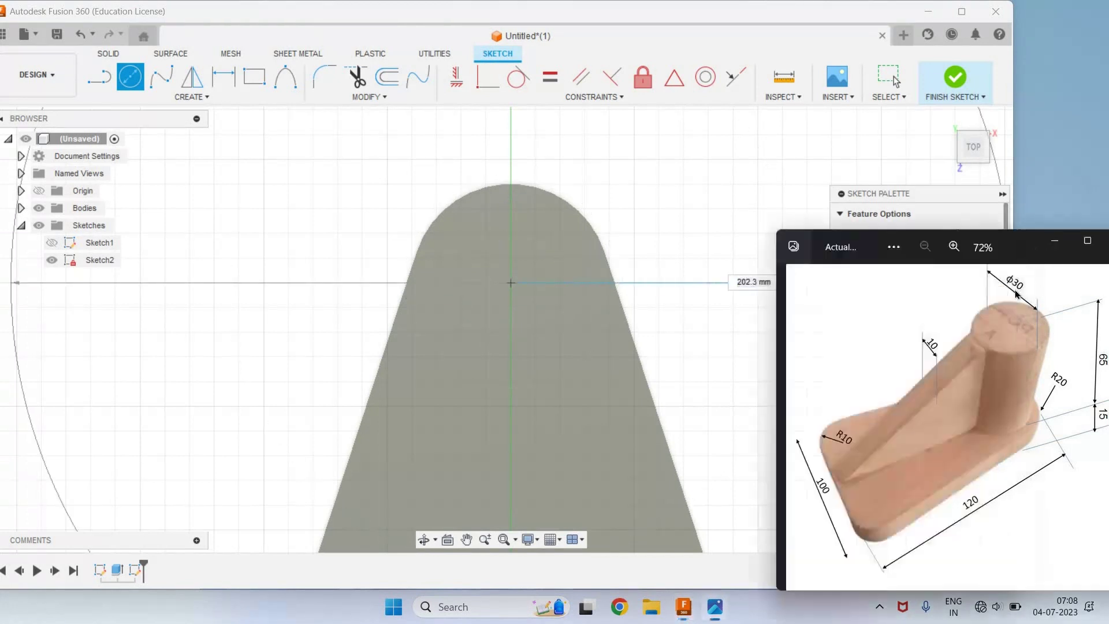
{"action": "left_click", "coordinate": [590, 305]}
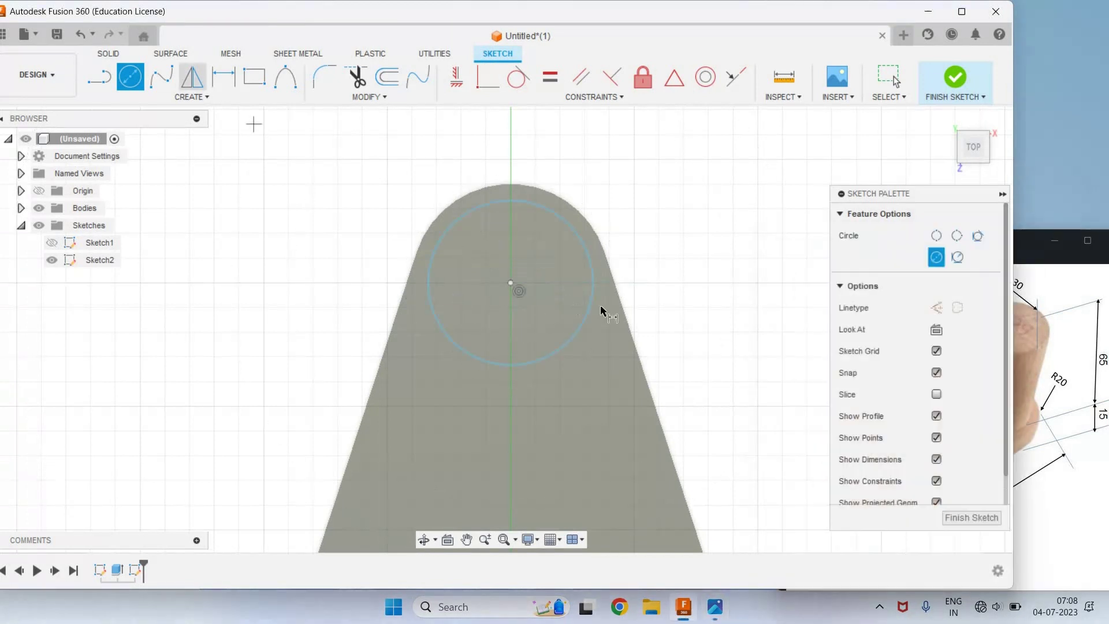
Dimension the circle to a 30 mm diameter and finish the sketch
{"action": "key", "text": "d"}
{"action": "left_click", "coordinate": [593, 271]}
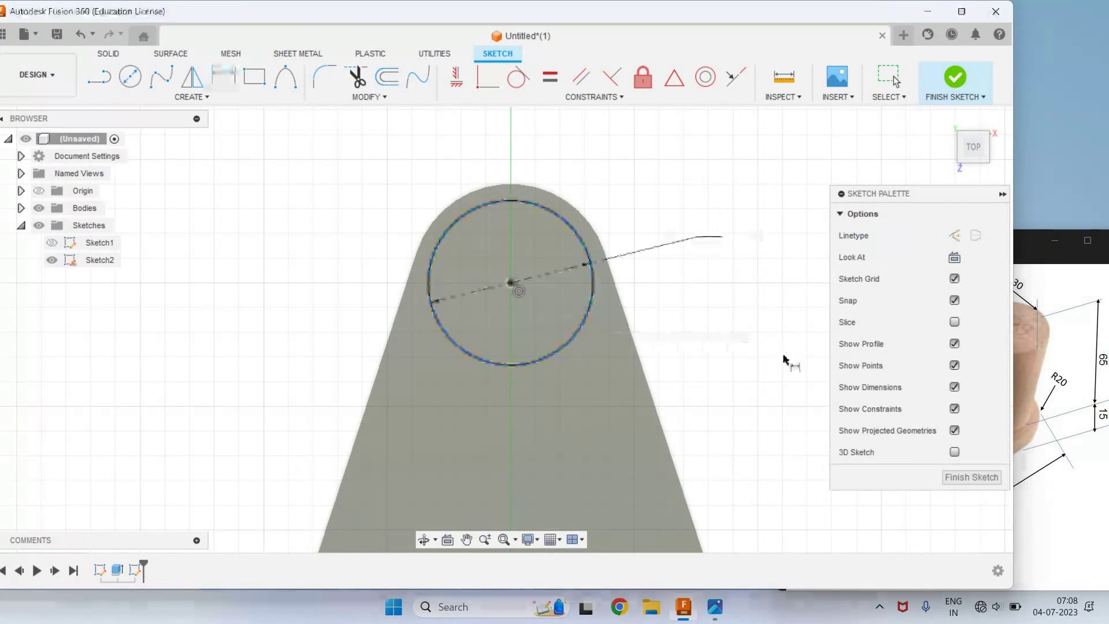
{"action": "left_click", "coordinate": [685, 240]}
{"action": "type", "text": "30"}
{"action": "key", "text": "Return"}
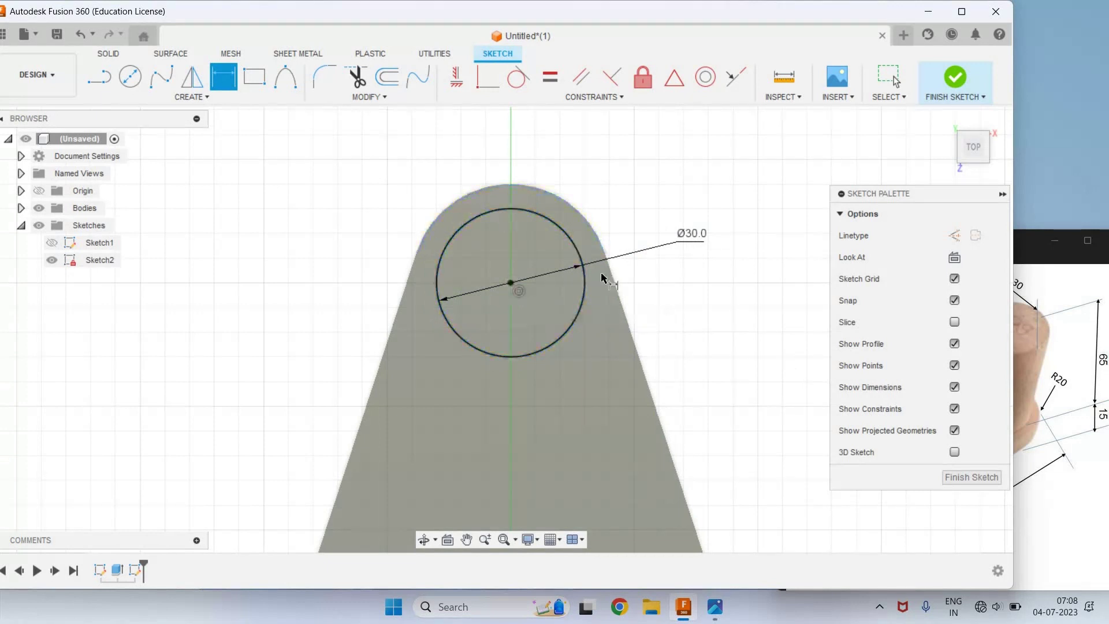
{"action": "left_click", "coordinate": [956, 81]}
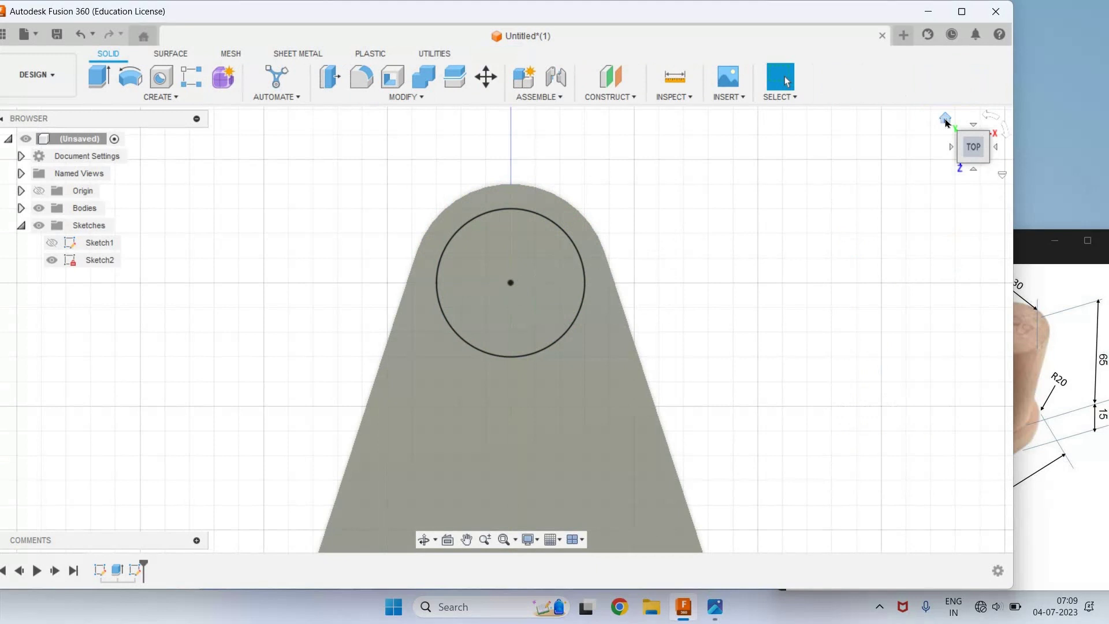
Extrude the Ø30 circle 65 mm upward as a cylinder joined to the base plate
{"action": "left_click", "coordinate": [947, 123]}
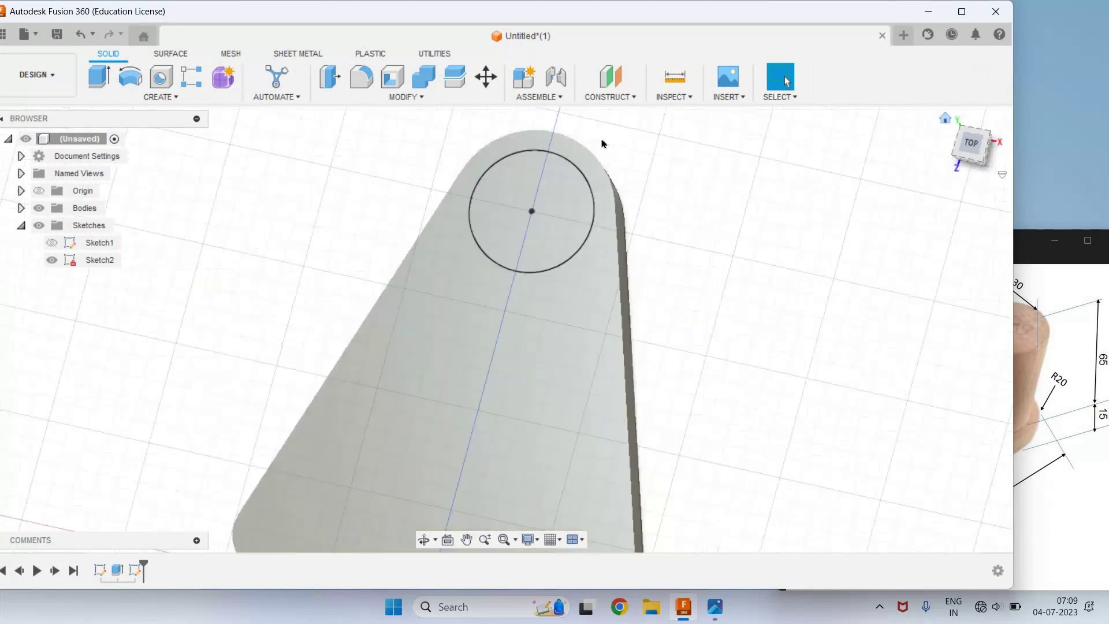
{"action": "left_click", "coordinate": [99, 78]}
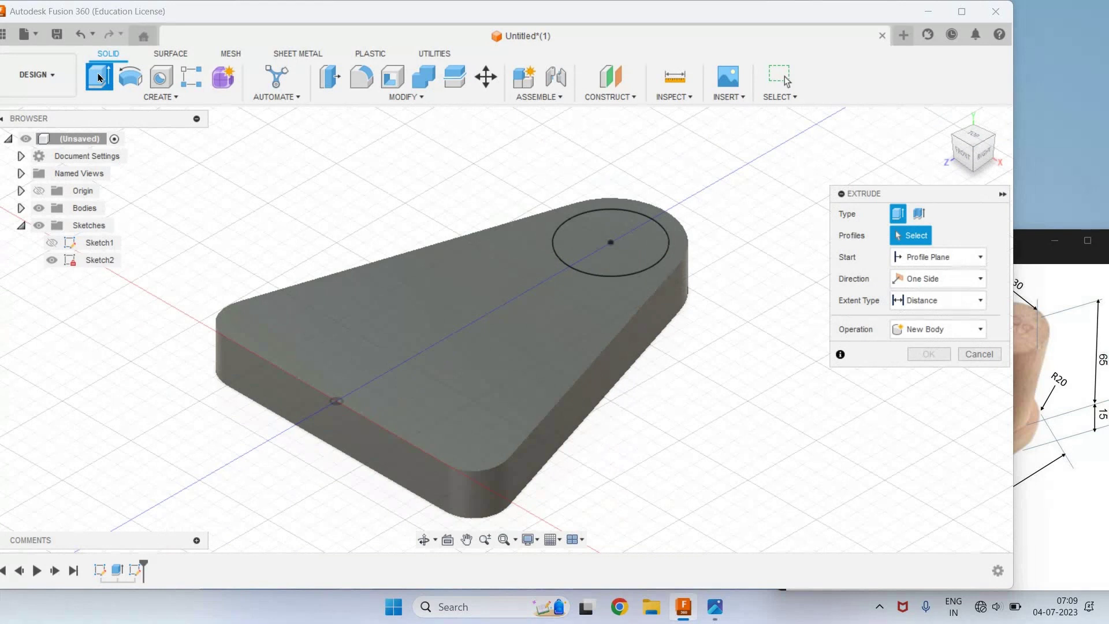
{"action": "left_click", "coordinate": [606, 237]}
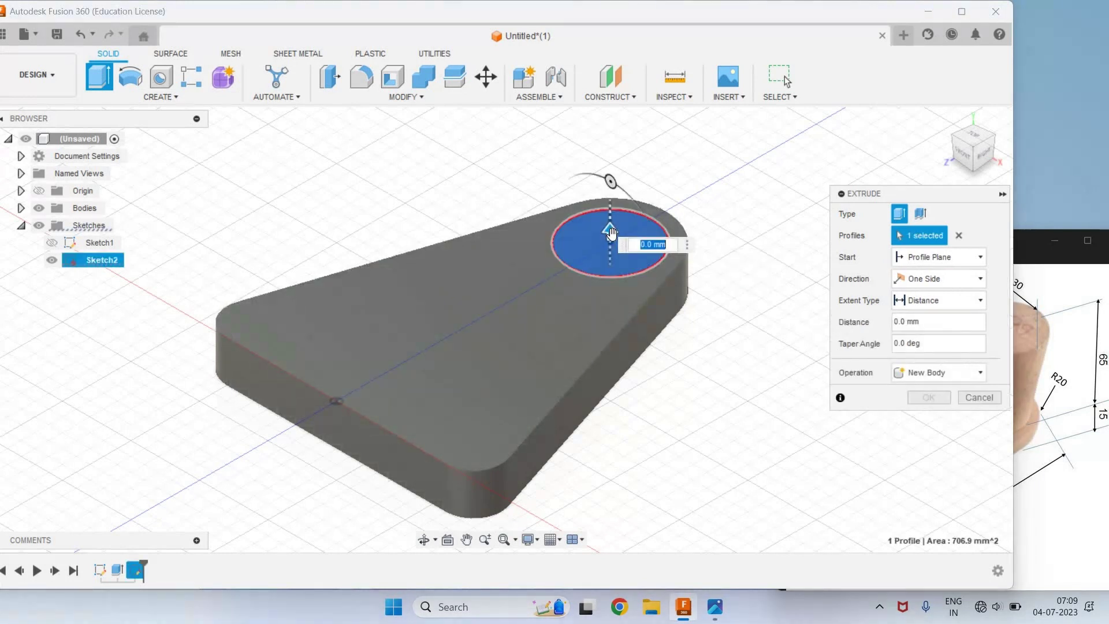
{"action": "left_click_drag", "start_coordinate": [611, 233], "coordinate": [609, 157]}
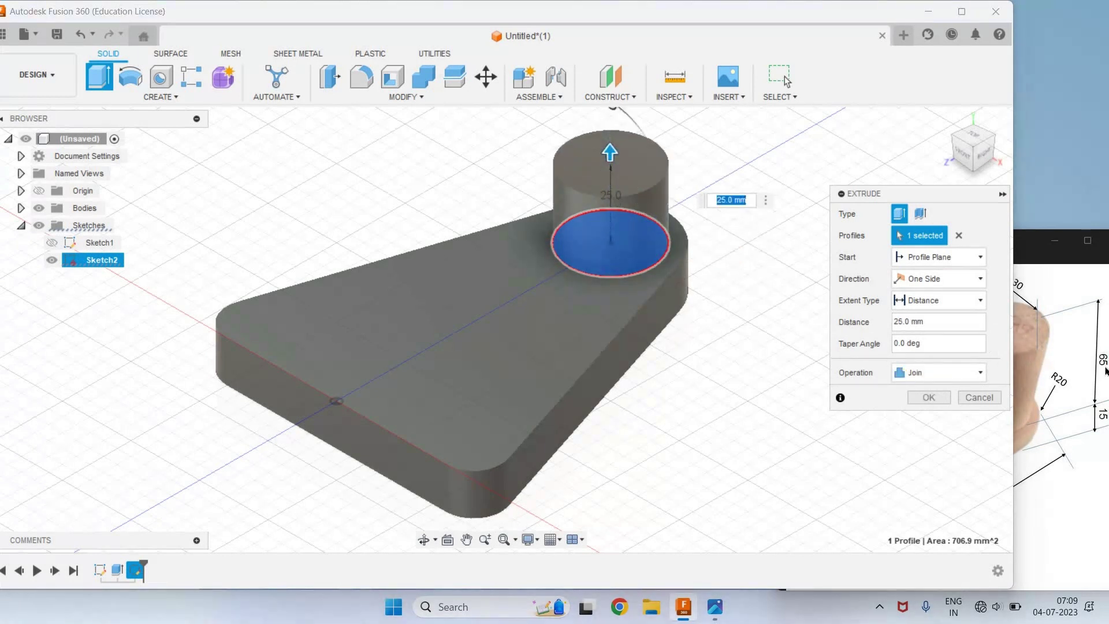
{"action": "left_click", "coordinate": [1106, 368]}
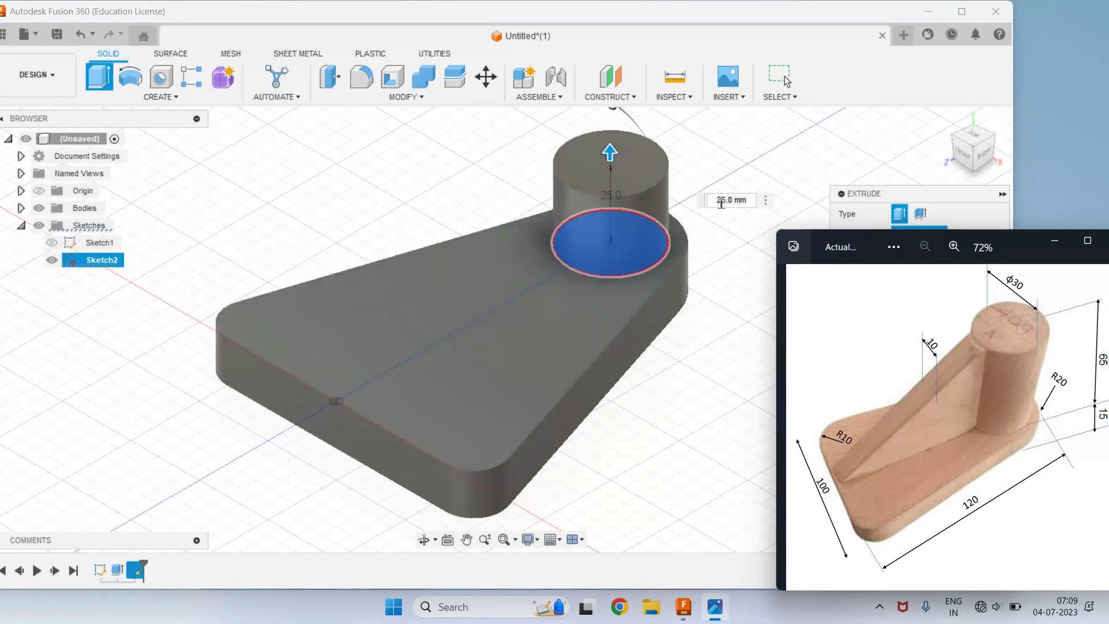
{"action": "left_click", "coordinate": [744, 255]}
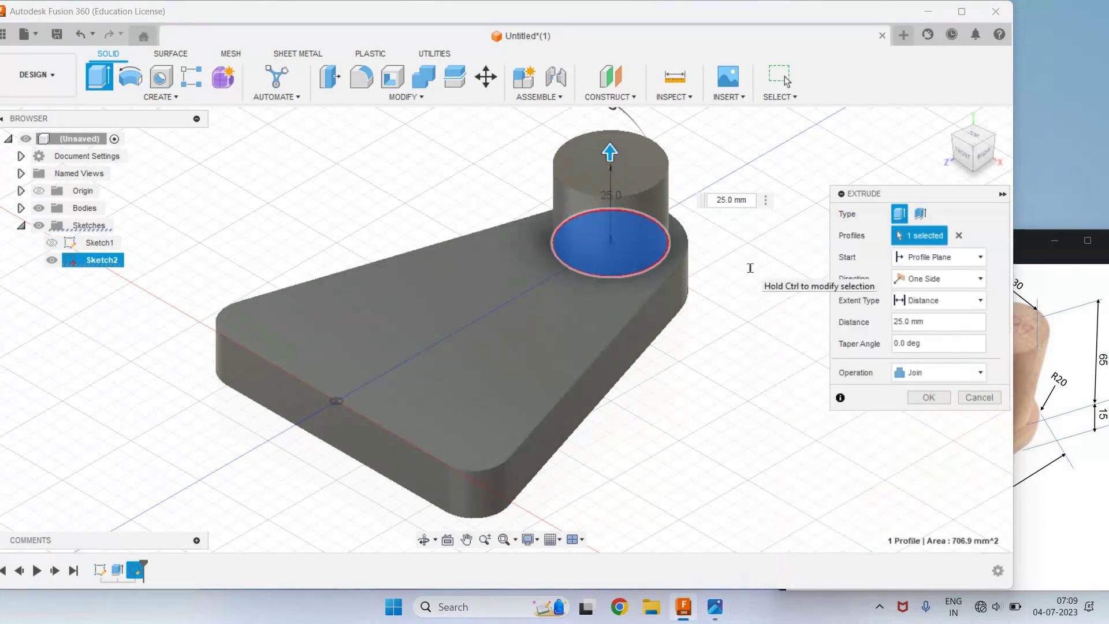
{"action": "key", "text": "Return"}
{"action": "key", "text": "Return"}
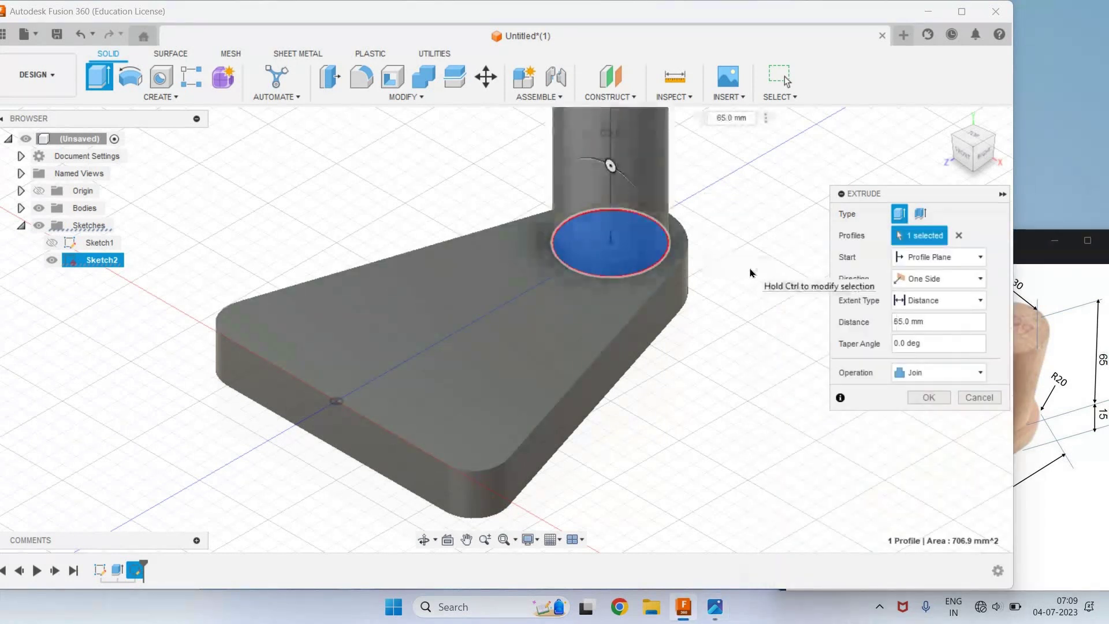
{"action": "key", "text": "Return"}
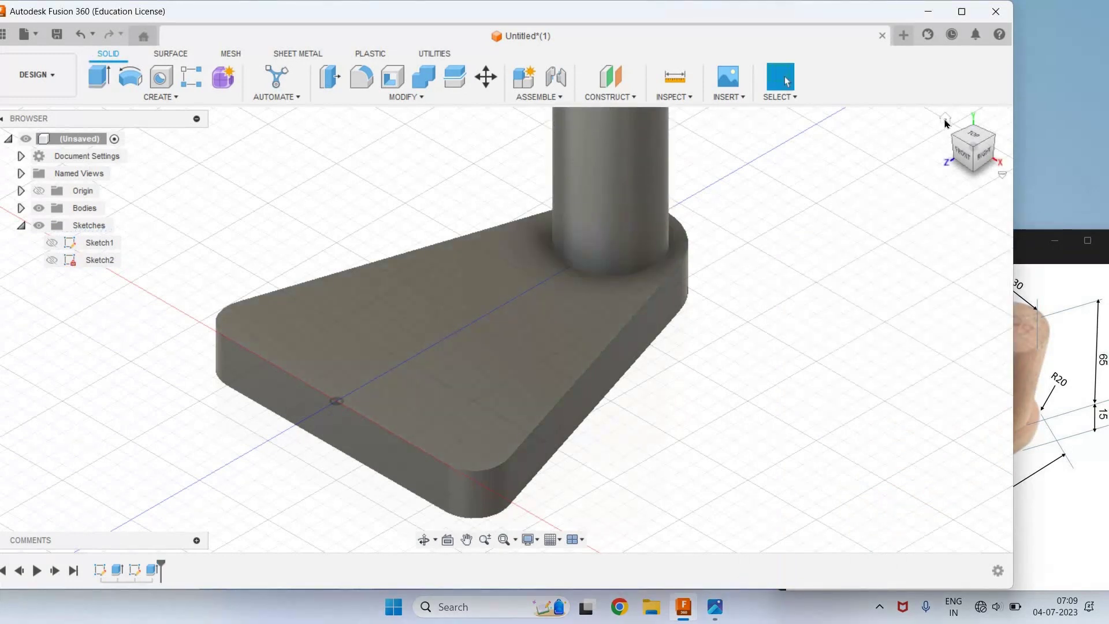
{"action": "scroll", "coordinate": [516, 328], "scroll_direction": "down", "scroll_amount": 5}
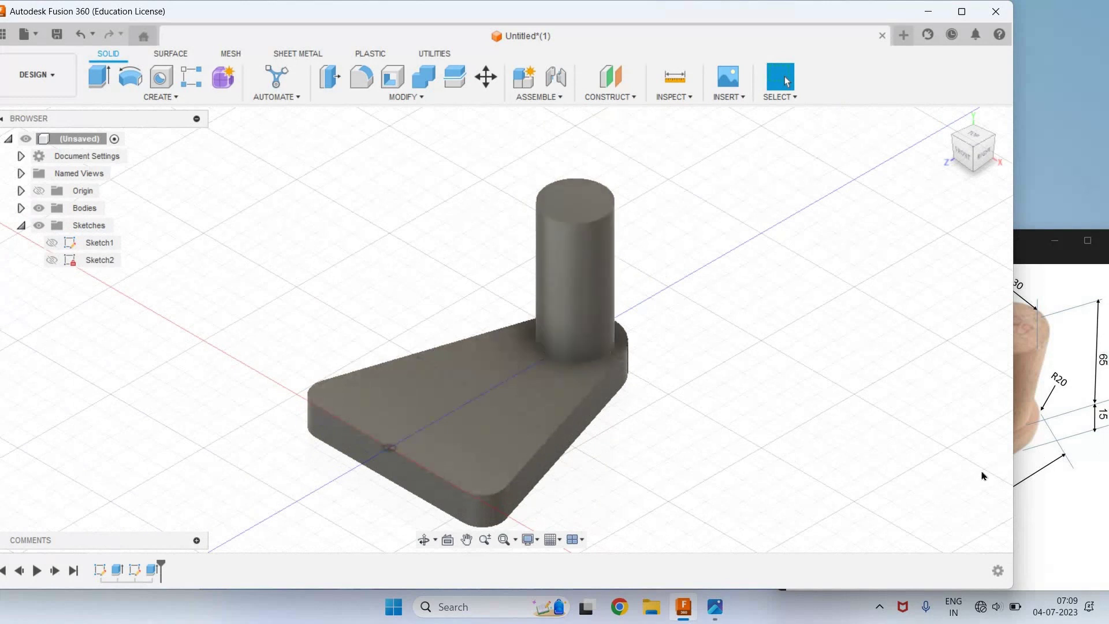
Compare the part with the reference drawing and launch Create Sketch for a new plane
{"action": "key", "text": "alt+Tab"}
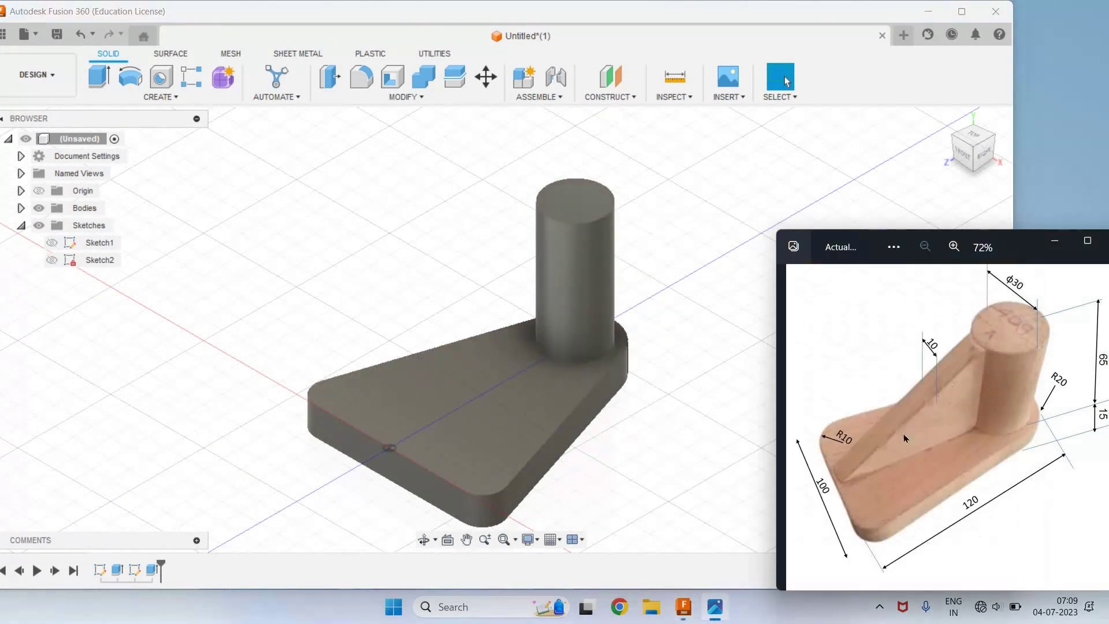
{"action": "left_click", "coordinate": [160, 97]}
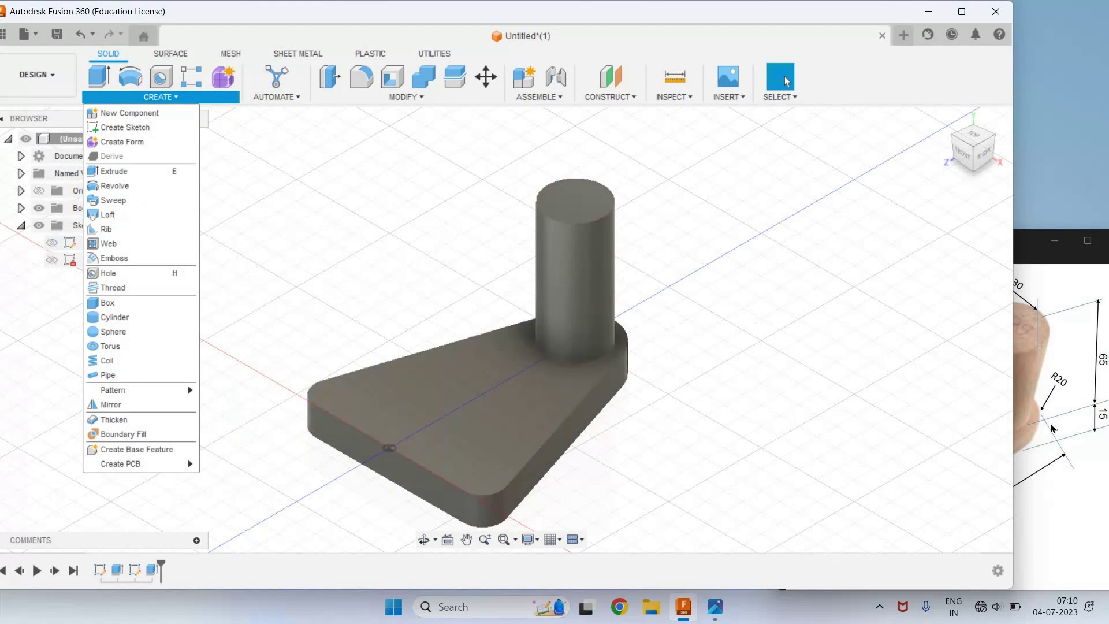
{"action": "key", "text": "alt+Tab"}
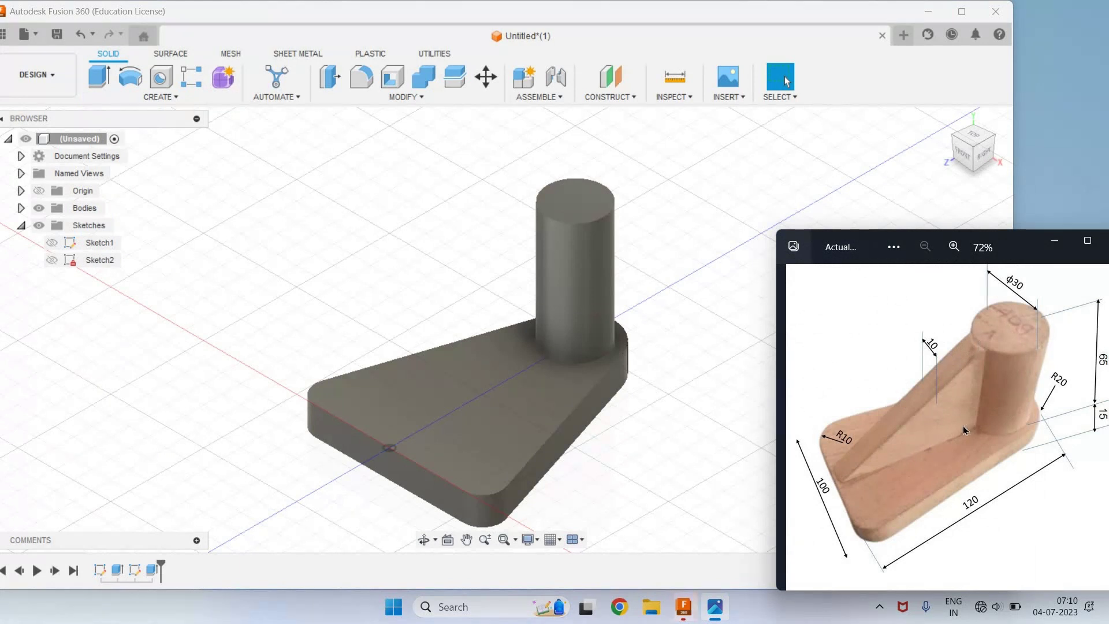
{"action": "left_click", "coordinate": [162, 96]}
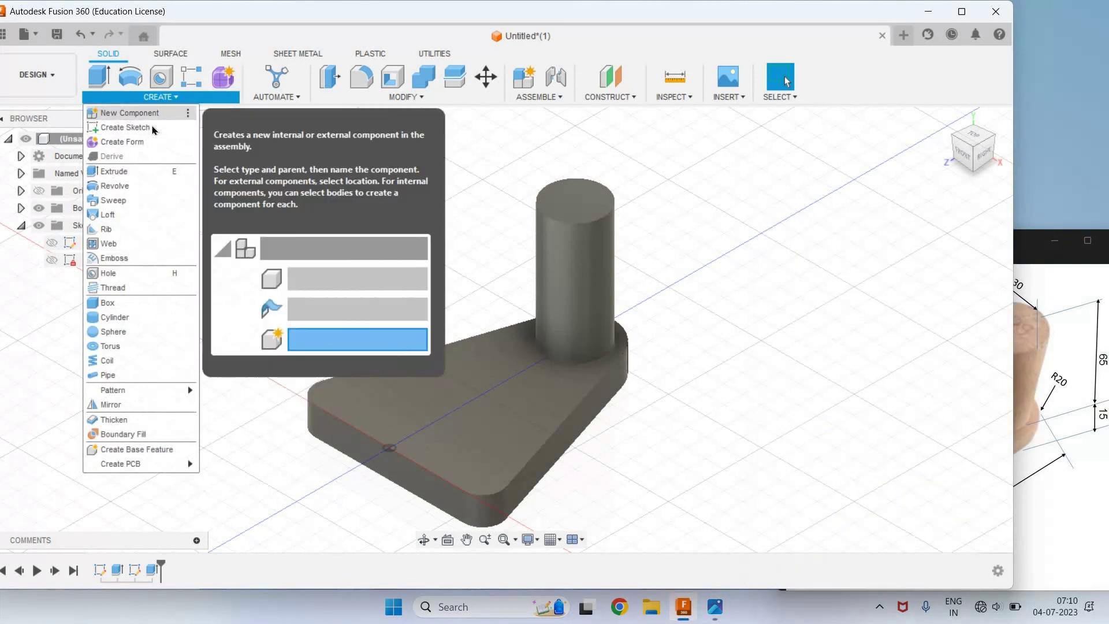
{"action": "left_click", "coordinate": [126, 127]}
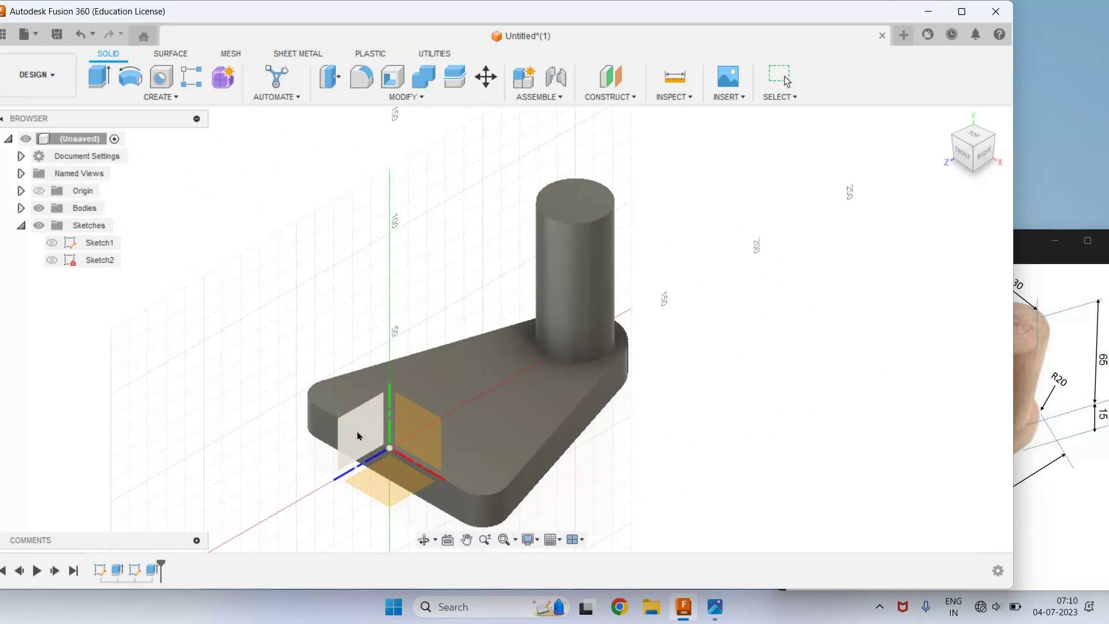
On the side origin plane, draw a line from the origin to the cylinder's top corner
{"action": "left_click", "coordinate": [357, 435]}
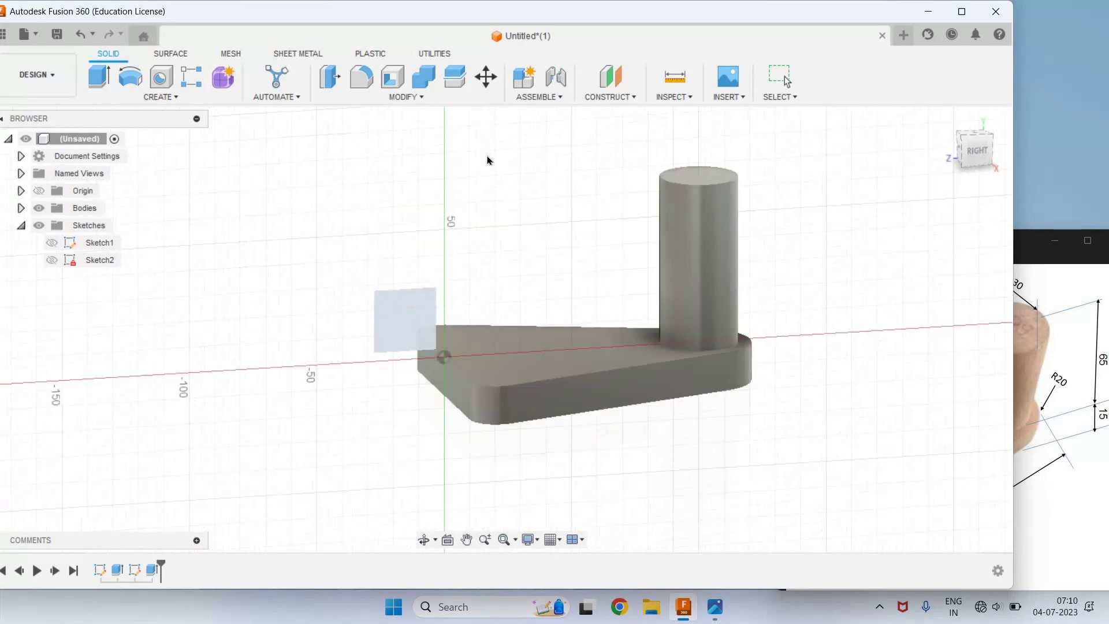
{"action": "left_click", "coordinate": [161, 77]}
{"action": "key", "text": "l"}
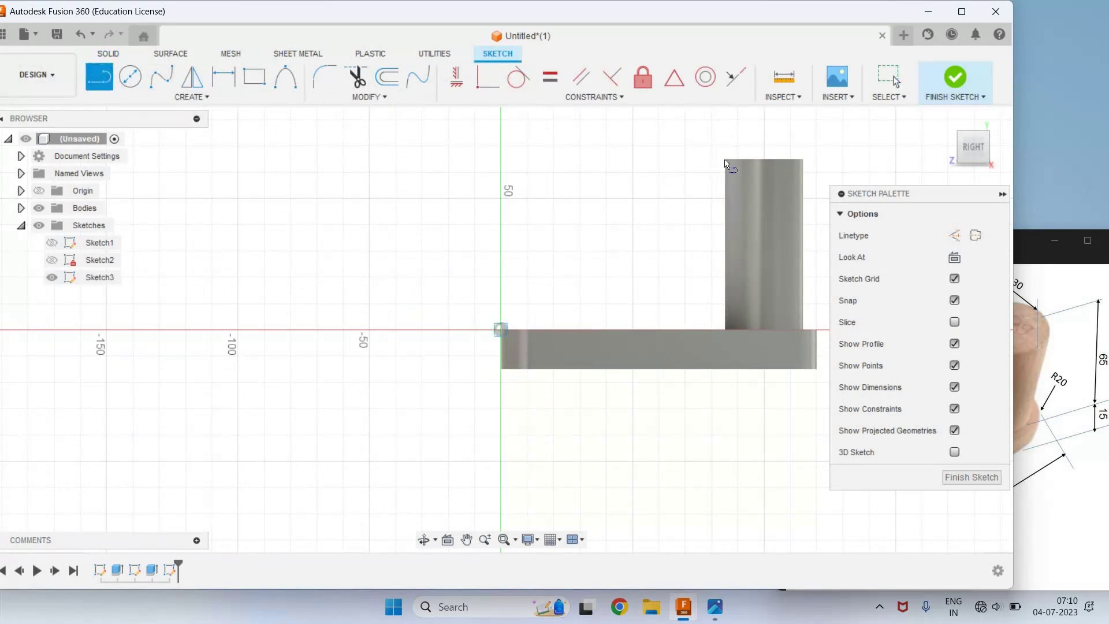
{"action": "left_click", "coordinate": [500, 329]}
{"action": "scroll", "coordinate": [726, 165], "scroll_direction": "down", "scroll_amount": 2}
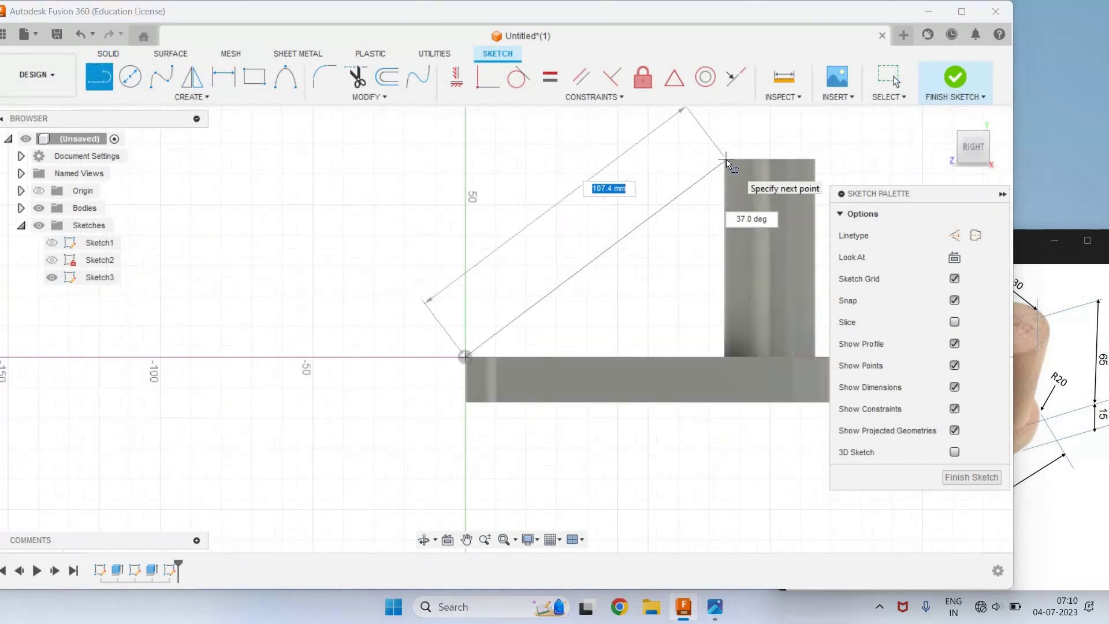
{"action": "scroll", "coordinate": [726, 158], "scroll_direction": "up", "scroll_amount": 5}
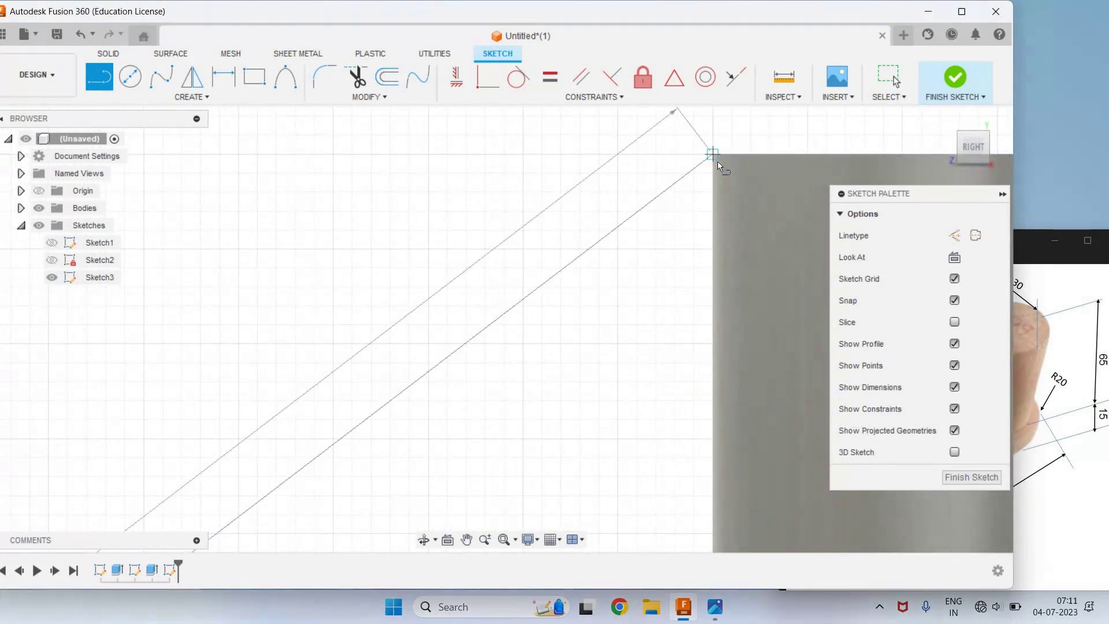
{"action": "left_click", "coordinate": [714, 154]}
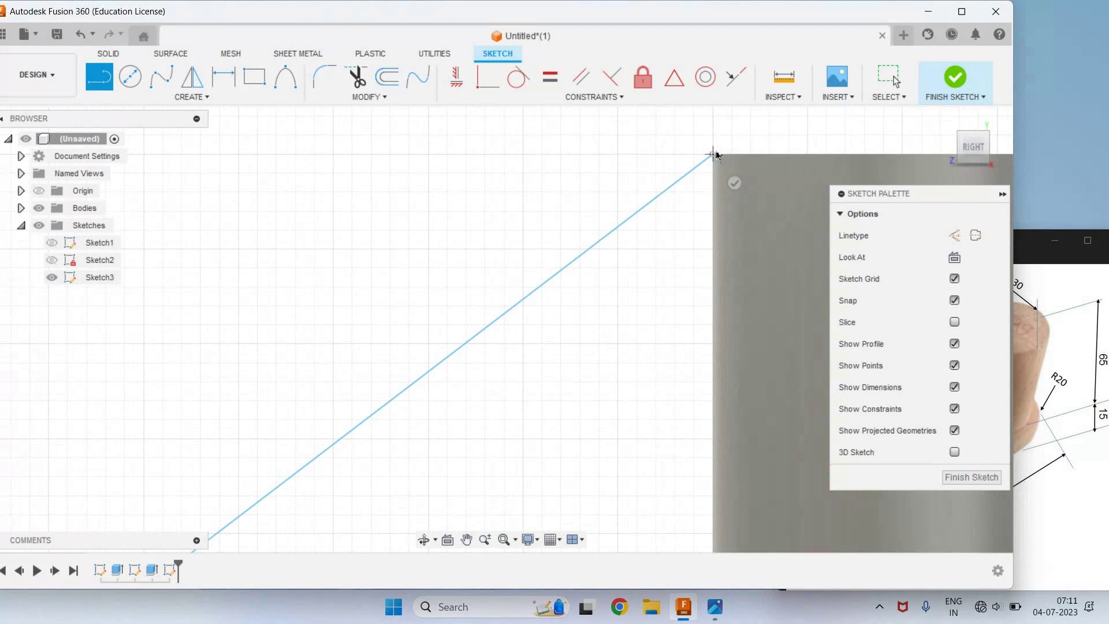
{"action": "key", "text": "Escape"}
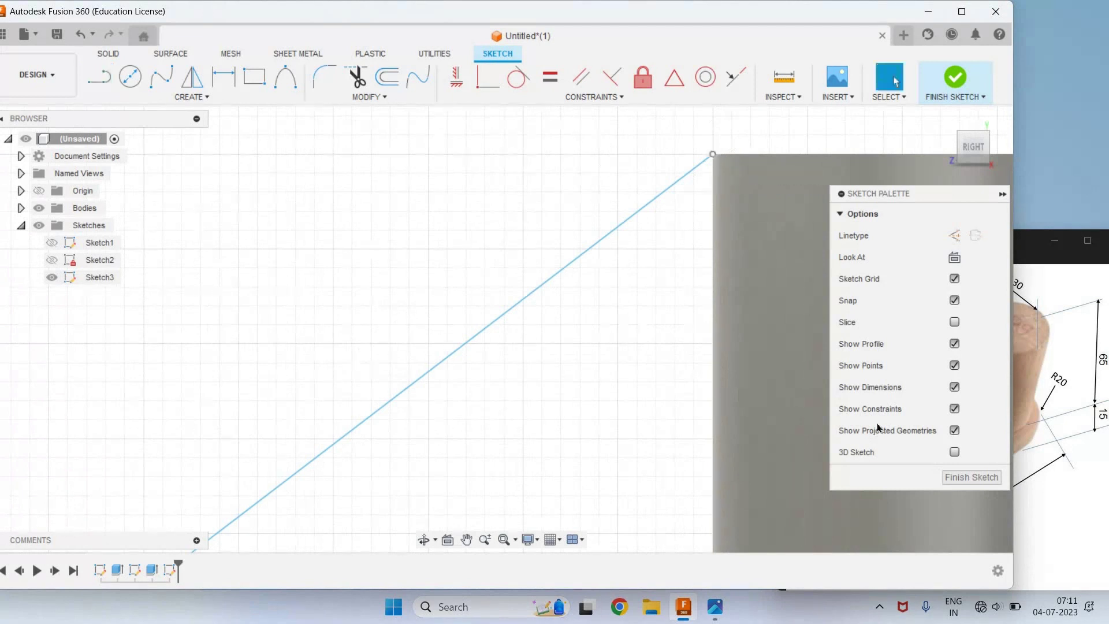
Return to the isometric home view and finish the slanted-line sketch
{"action": "left_click", "coordinate": [946, 119]}
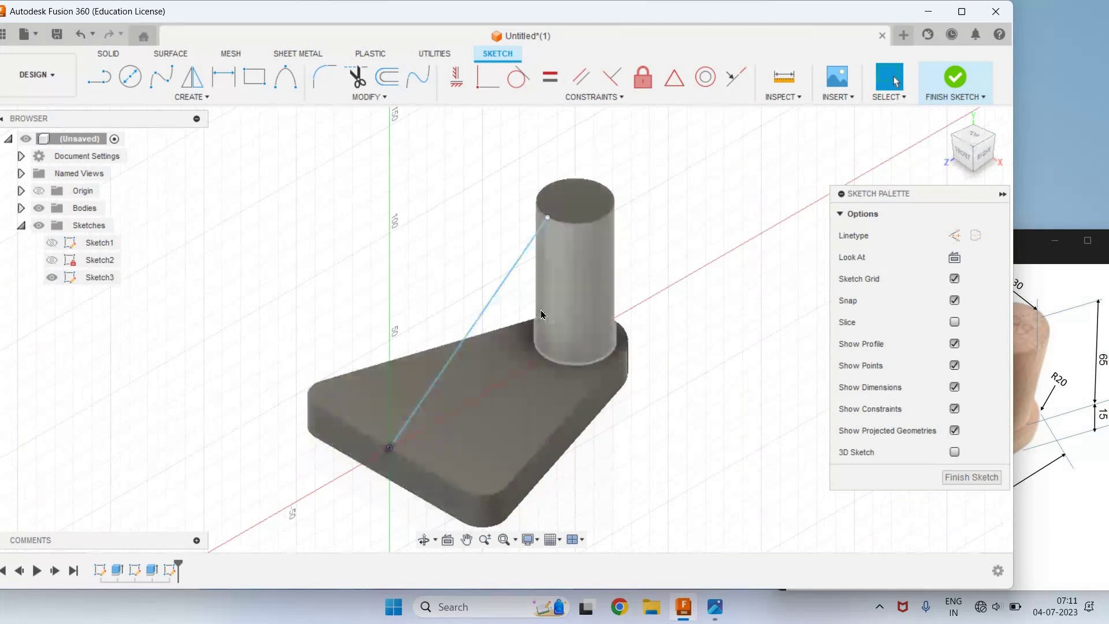
{"action": "left_click", "coordinate": [956, 99]}
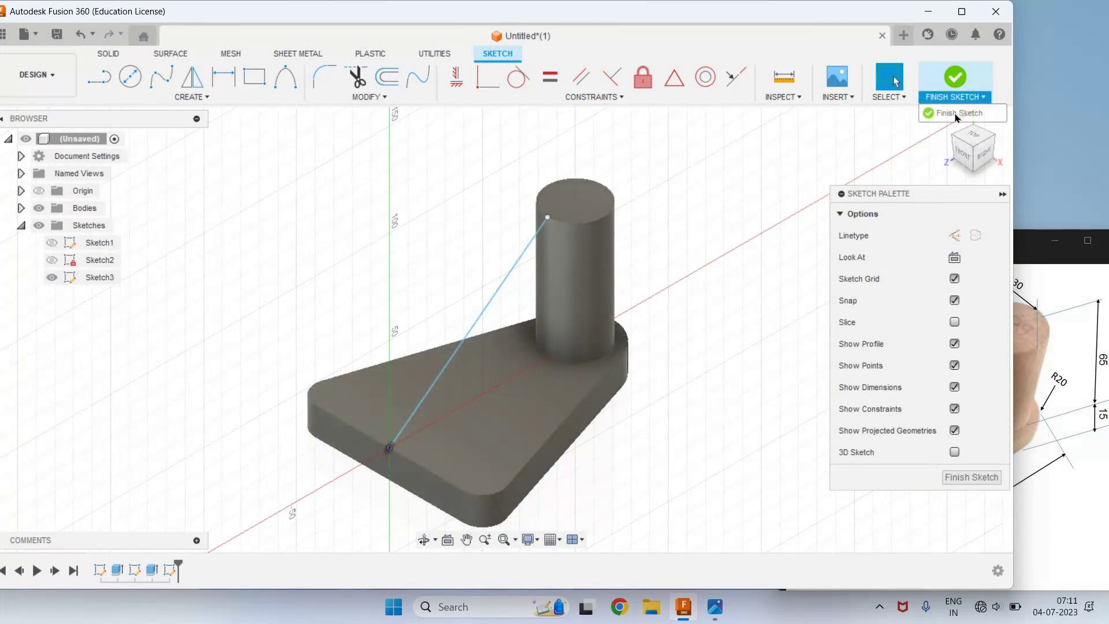
{"action": "left_click", "coordinate": [956, 115]}
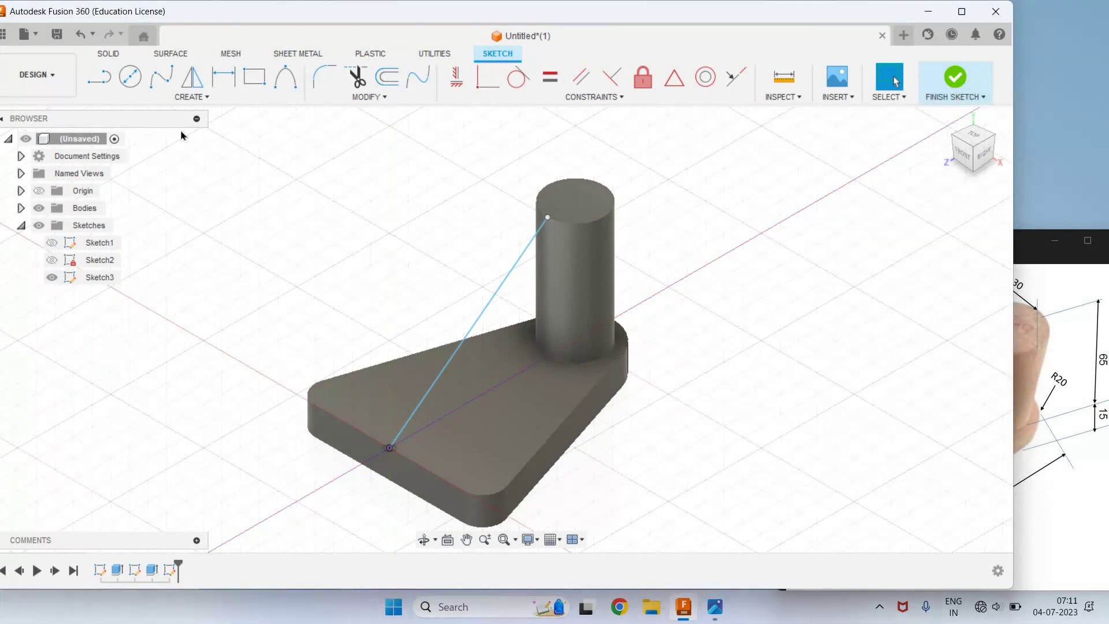
{"action": "left_click", "coordinate": [160, 97]}
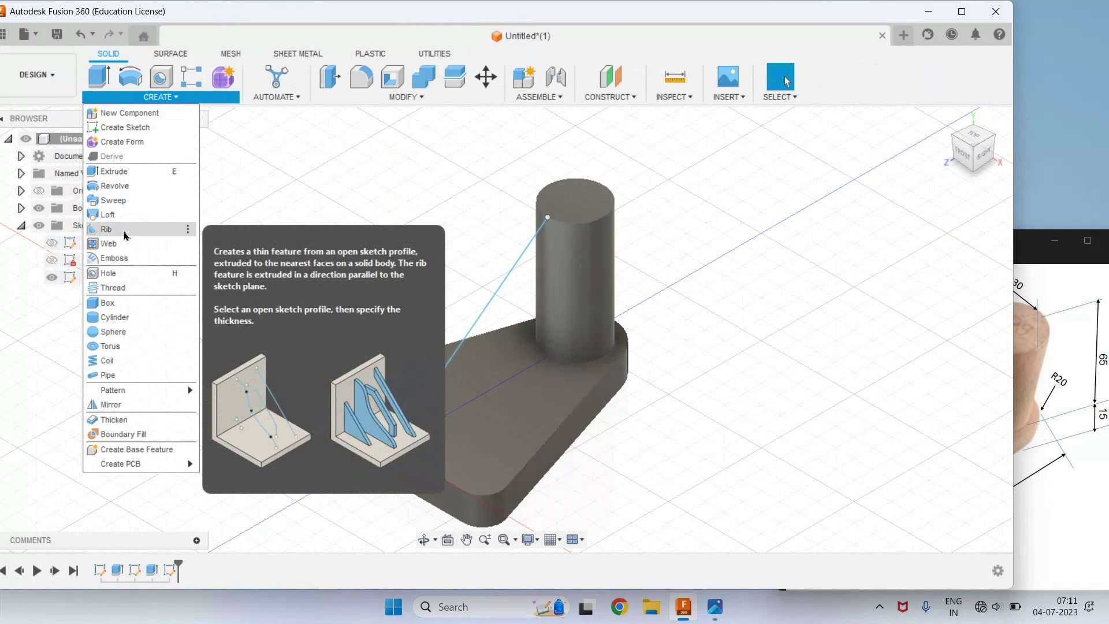
Add a 10 mm thick rib along the Sketch3 line, flipping its side and extending its depth
{"action": "left_click", "coordinate": [124, 231]}
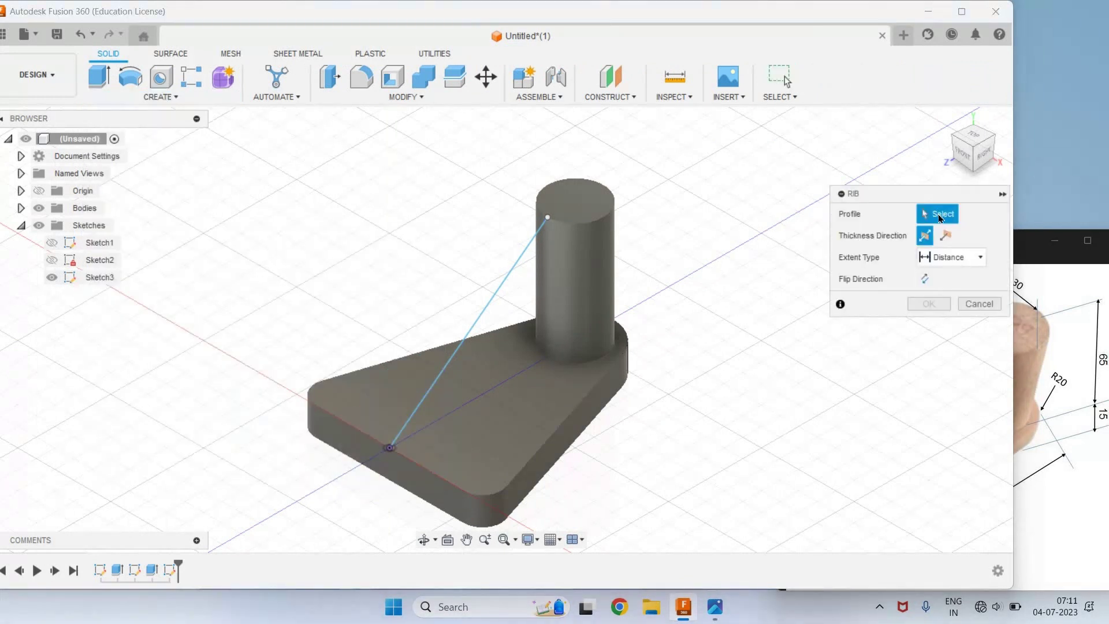
{"action": "left_click", "coordinate": [486, 316]}
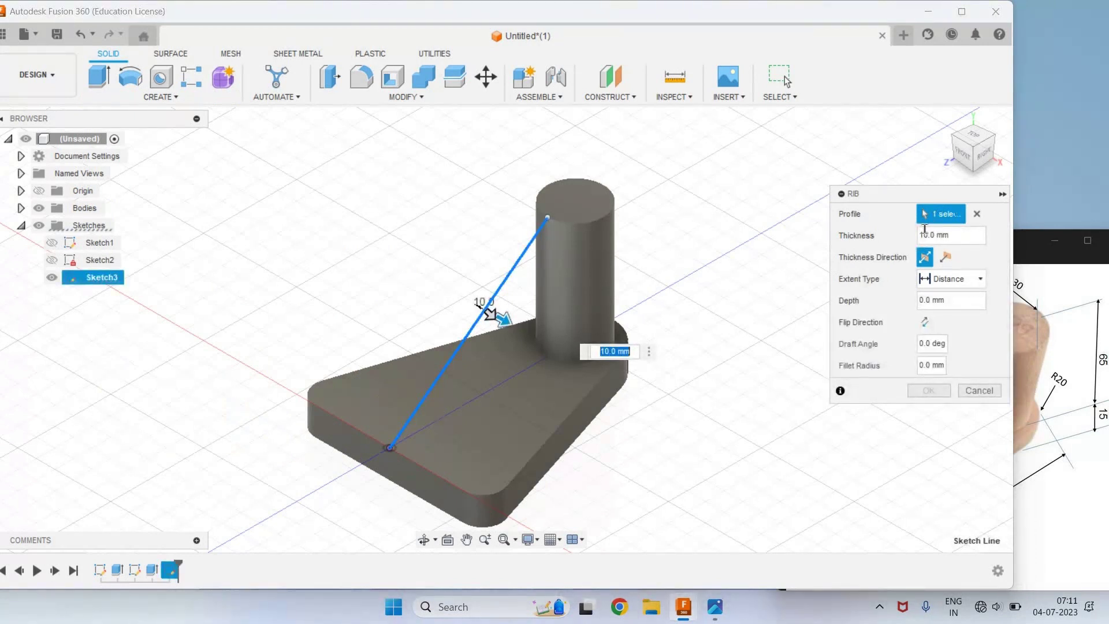
{"action": "key", "text": "alt+Tab"}
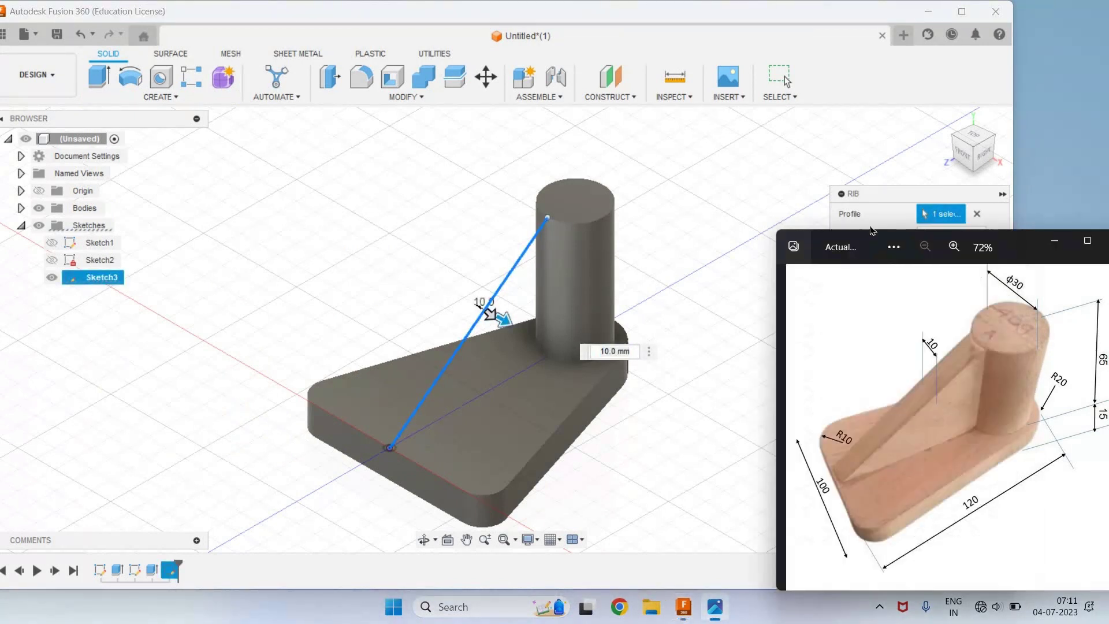
{"action": "key", "text": "alt+Tab"}
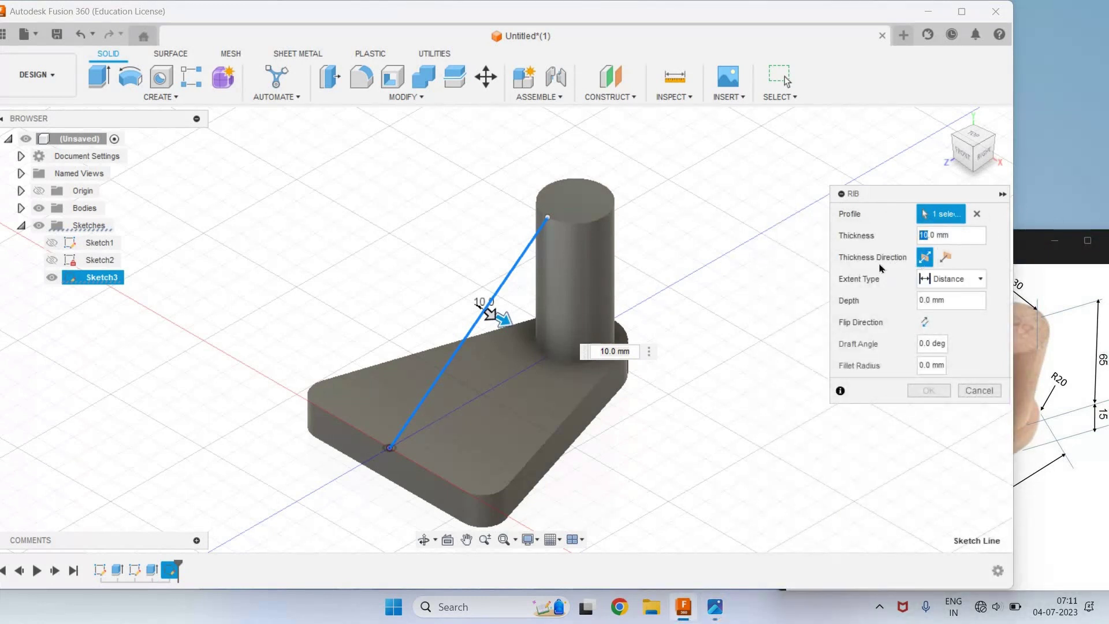
{"action": "left_click", "coordinate": [947, 259]}
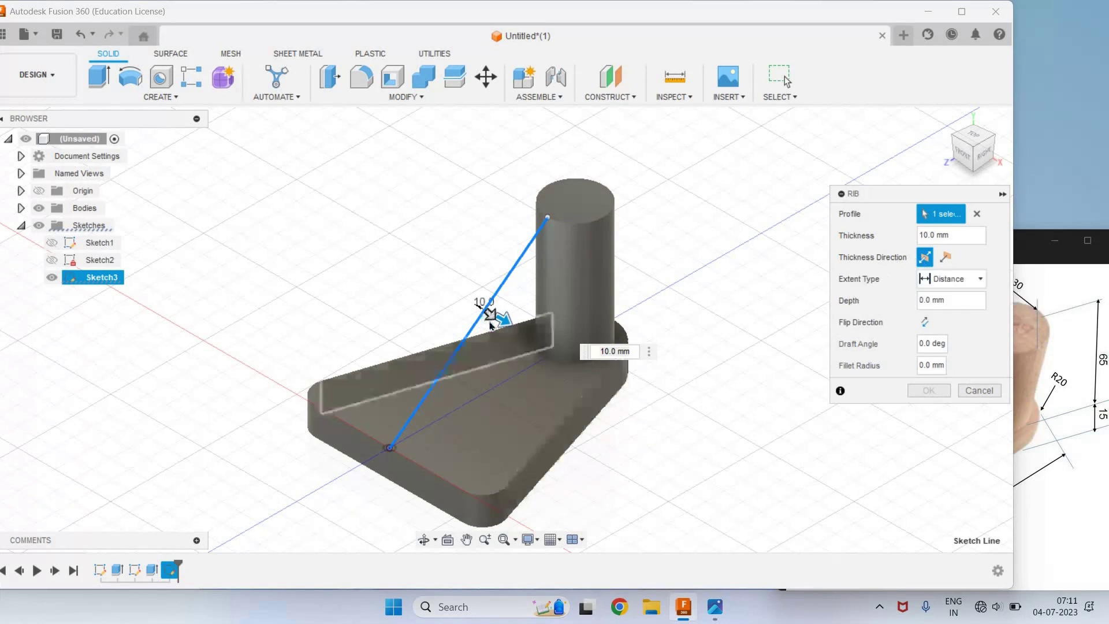
{"action": "mouse_move", "coordinate": [489, 315]}
{"action": "left_mouse_down"}
{"action": "mouse_move", "coordinate": [569, 453]}
{"action": "mouse_move", "coordinate": [582, 353]}
{"action": "mouse_move", "coordinate": [360, 228]}
{"action": "mouse_move", "coordinate": [398, 264]}
{"action": "mouse_move", "coordinate": [329, 250]}
{"action": "mouse_move", "coordinate": [515, 421]}
{"action": "mouse_move", "coordinate": [663, 470]}
{"action": "mouse_move", "coordinate": [635, 370]}
{"action": "mouse_move", "coordinate": [657, 397]}
{"action": "mouse_move", "coordinate": [634, 386]}
{"action": "mouse_move", "coordinate": [659, 398]}
{"action": "left_mouse_up"}
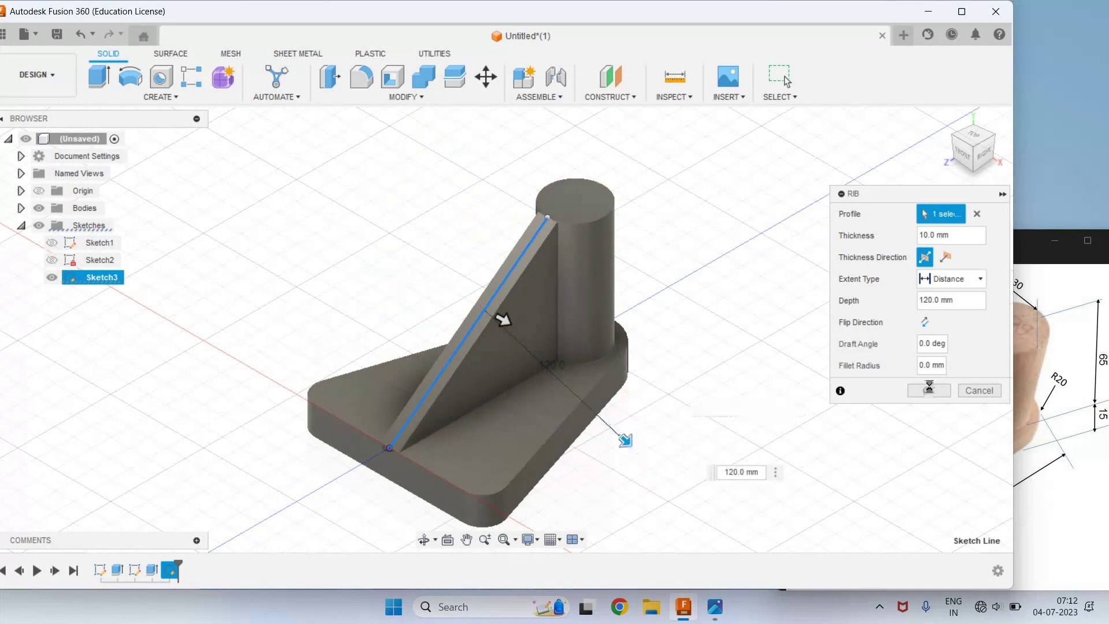
{"action": "left_click", "coordinate": [929, 390]}
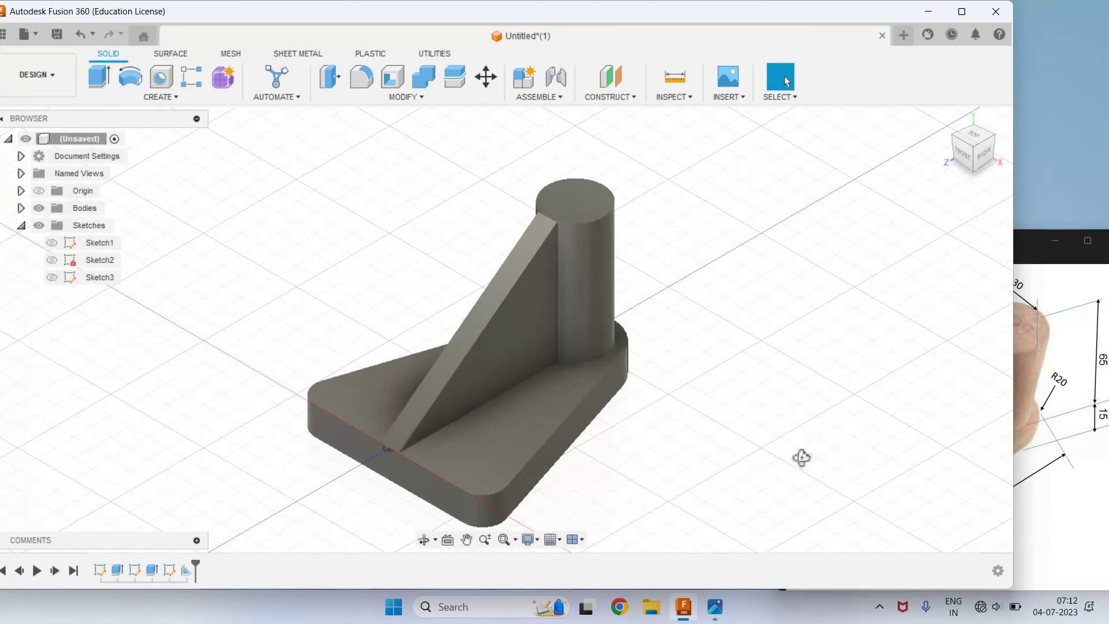
Orbit the finished part, compare it with the reference photo, and show the Drawing options
{"action": "middle_click_drag", "start_coordinate": [745, 384], "coordinate": [1040, 254], "text": "shift"}
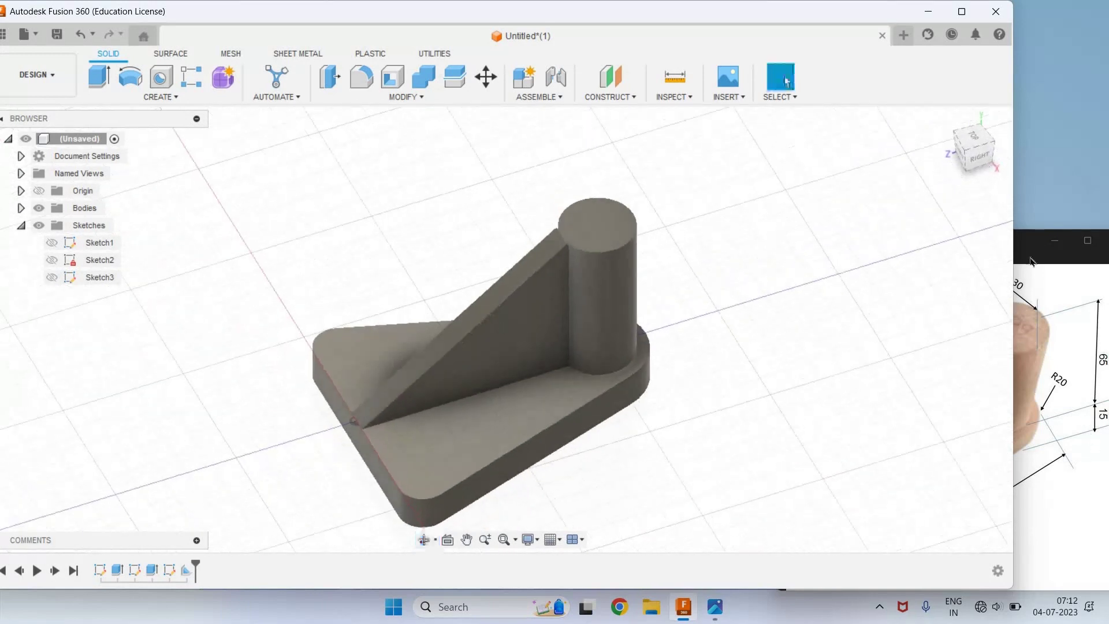
{"action": "left_click", "coordinate": [1043, 292]}
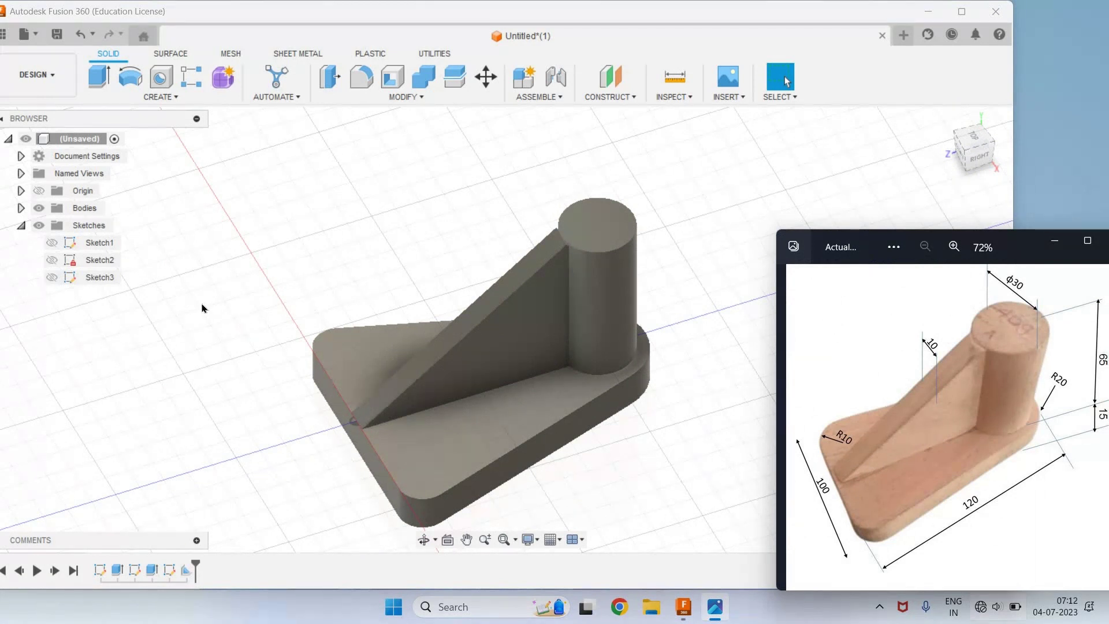
{"action": "left_click", "coordinate": [58, 77]}
{"action": "mouse_move", "coordinate": [86, 264]}
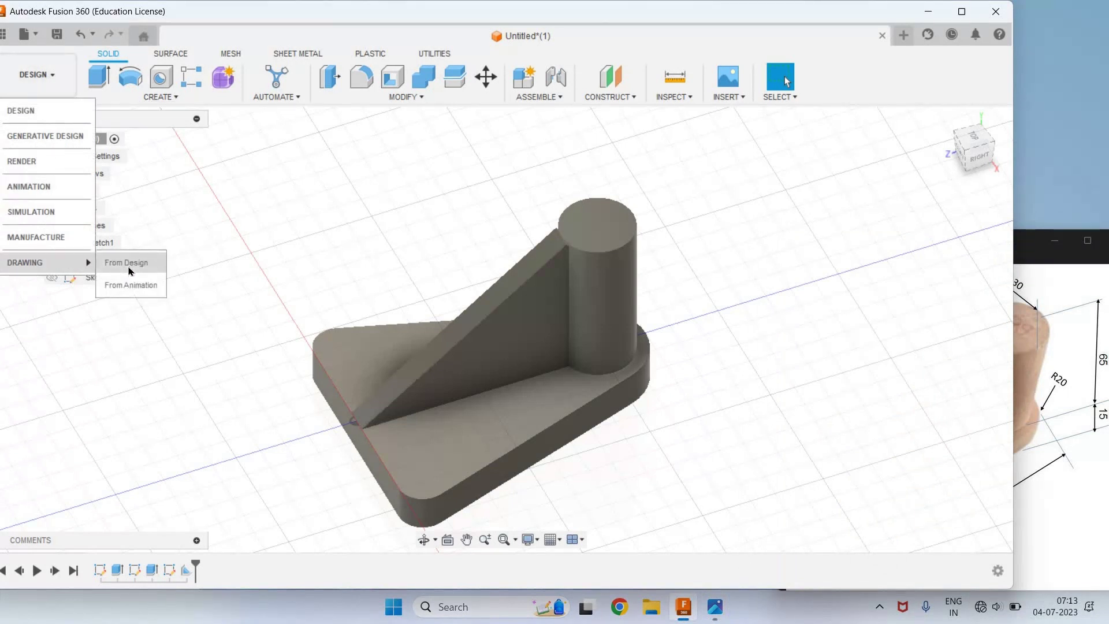
Start a drawing From Design, saving the design as 'Ortho and Iso of Actual Object'
{"action": "left_click", "coordinate": [129, 267]}
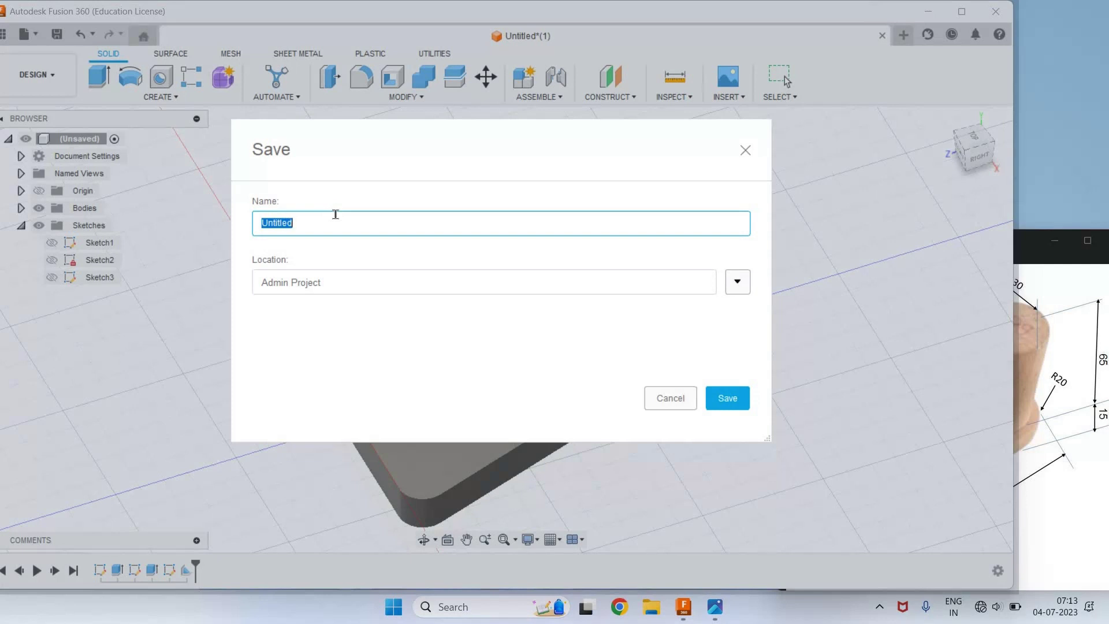
{"action": "type", "text": "Ortho and Iso of Actual Object"}
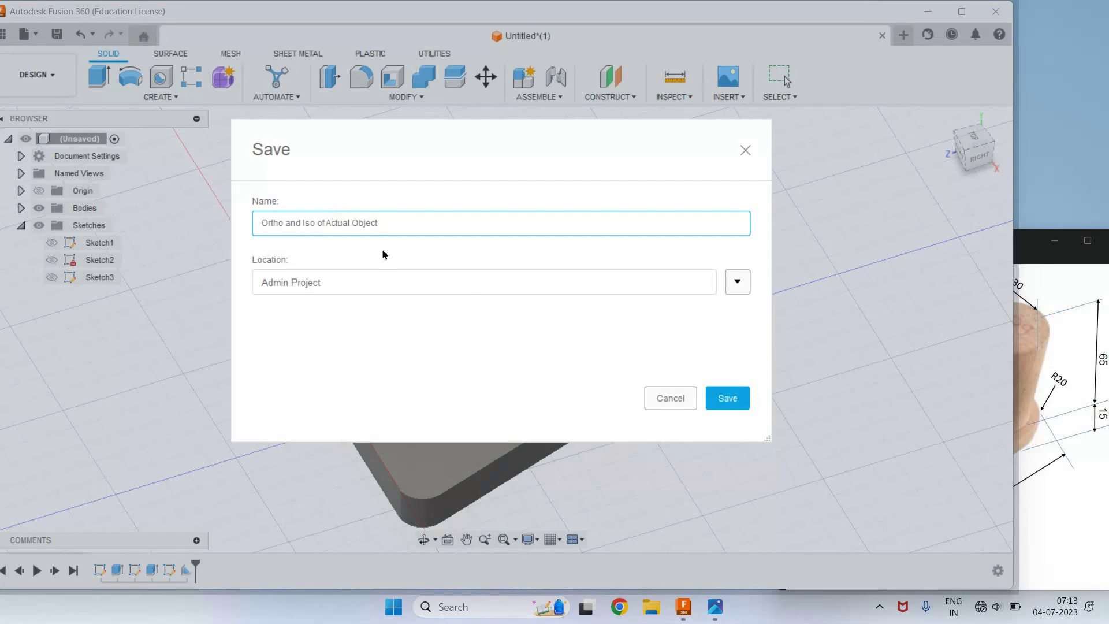
{"action": "left_click", "coordinate": [728, 398]}
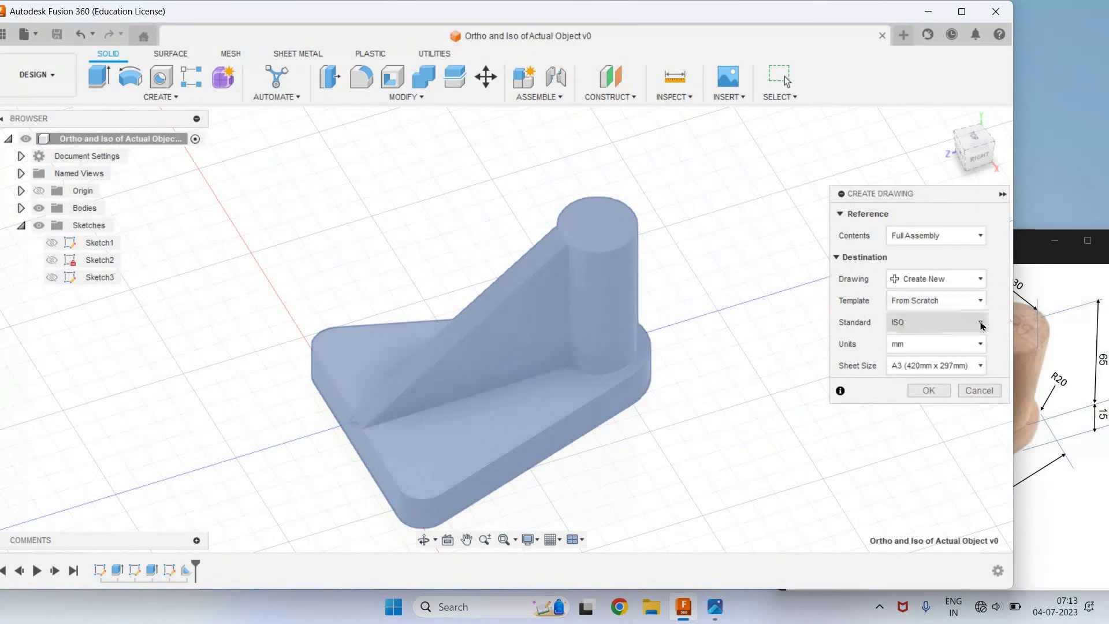
Set the sheet size to A4 (297mm x 210mm) and create the drawing
{"action": "left_click", "coordinate": [927, 371]}
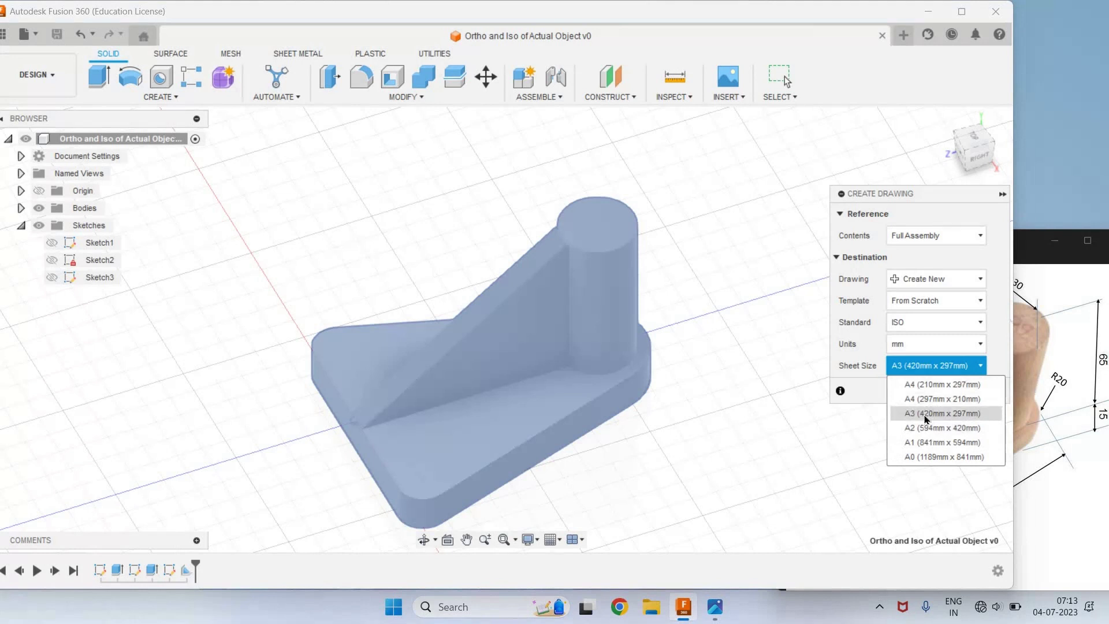
{"action": "left_click", "coordinate": [925, 414]}
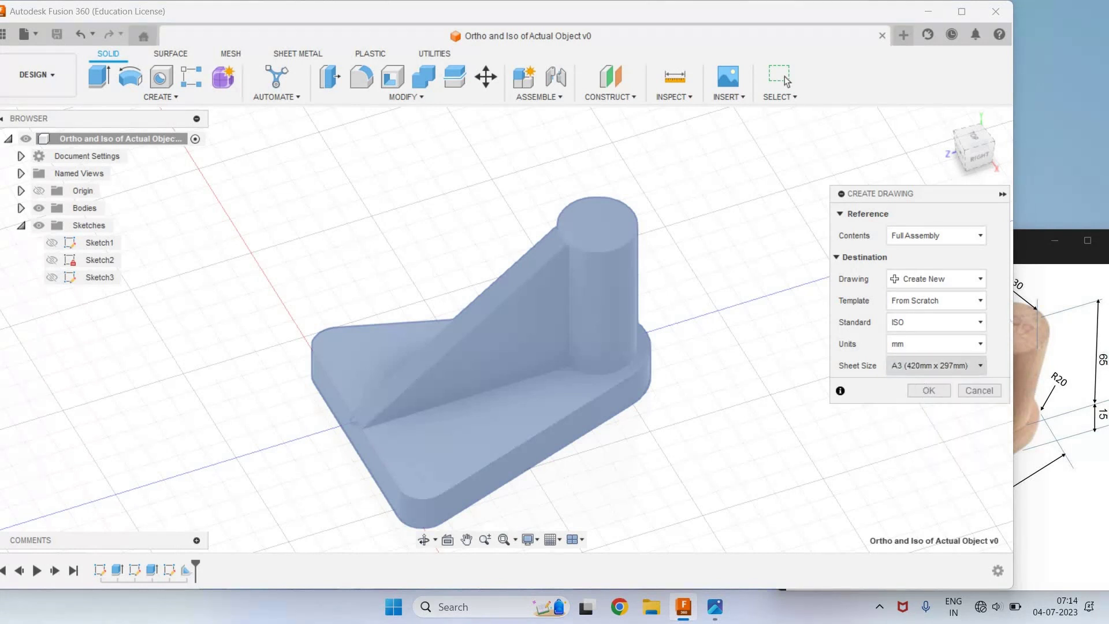
{"action": "left_click", "coordinate": [931, 367]}
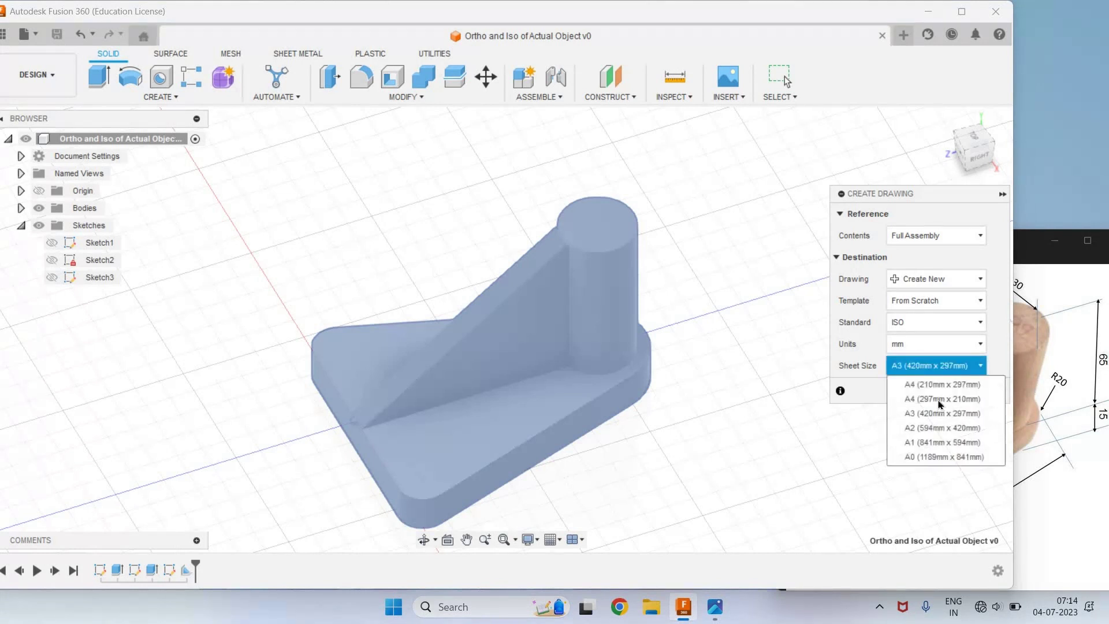
{"action": "left_click", "coordinate": [936, 399]}
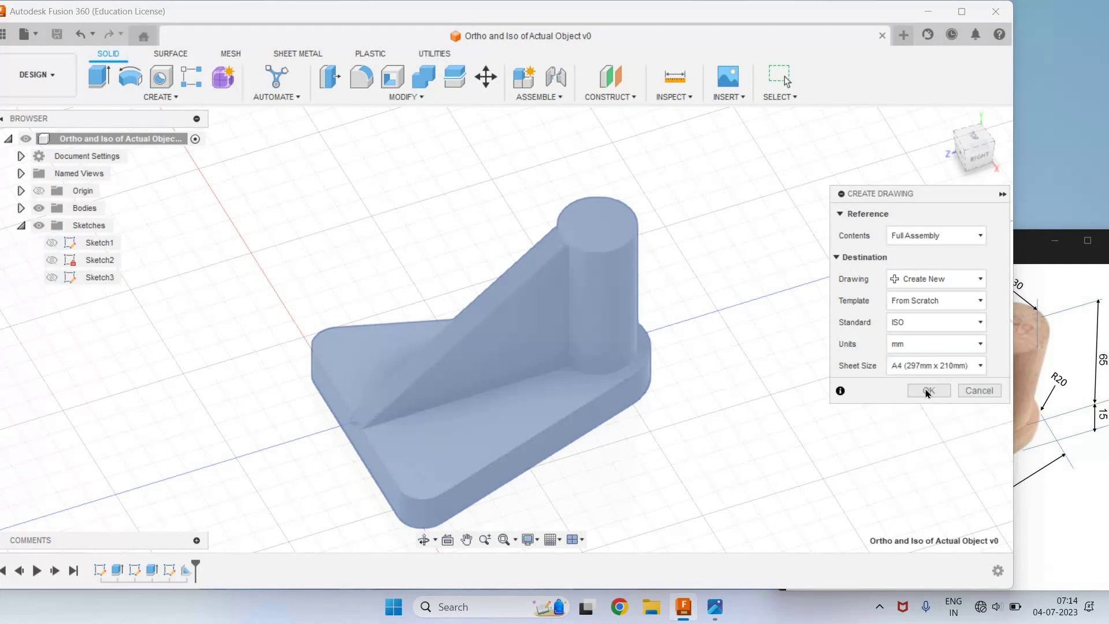
{"action": "left_click", "coordinate": [927, 391]}
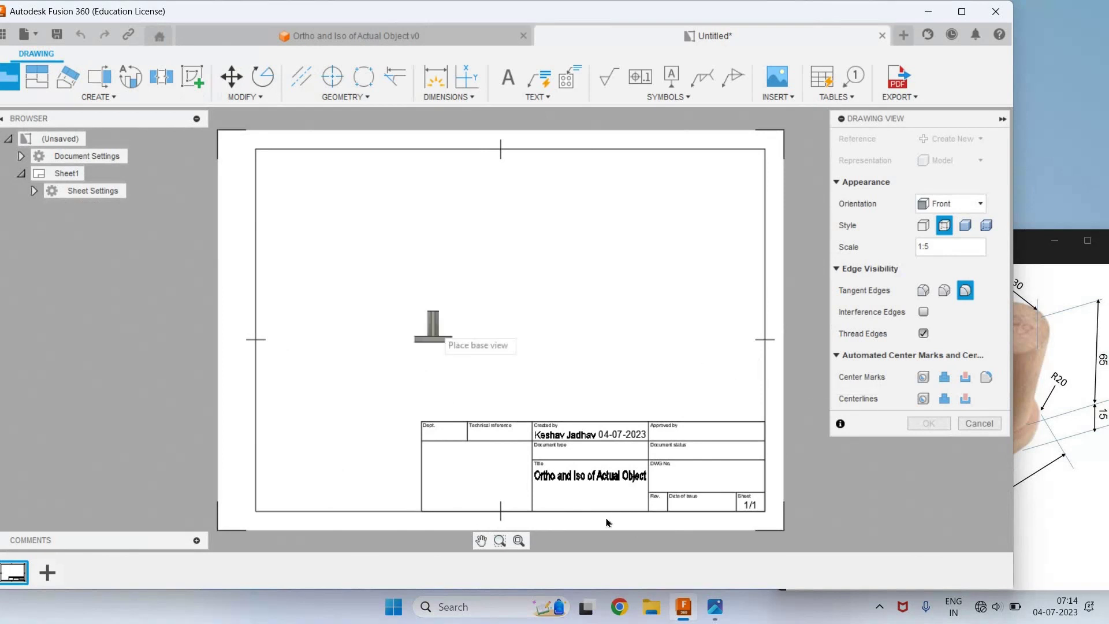
Place the 1:5 front base view in the sheet's upper left, checking the reference part drawing
{"action": "scroll", "coordinate": [569, 500], "scroll_direction": "up", "scroll_amount": 4}
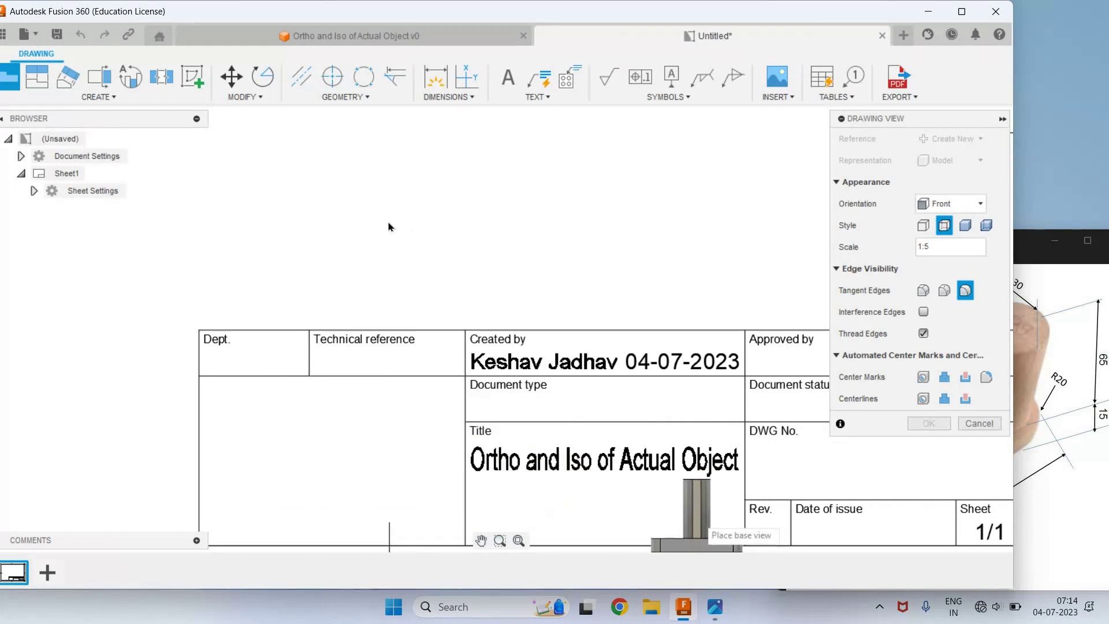
{"action": "scroll", "coordinate": [693, 517], "scroll_direction": "down", "scroll_amount": 3}
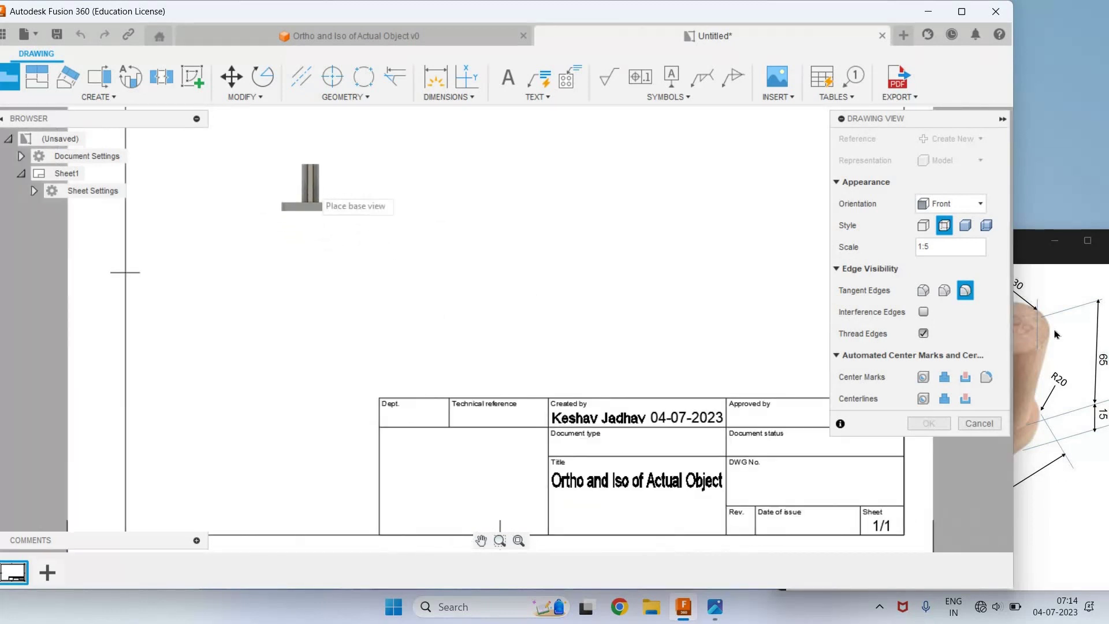
{"action": "left_click", "coordinate": [375, 177]}
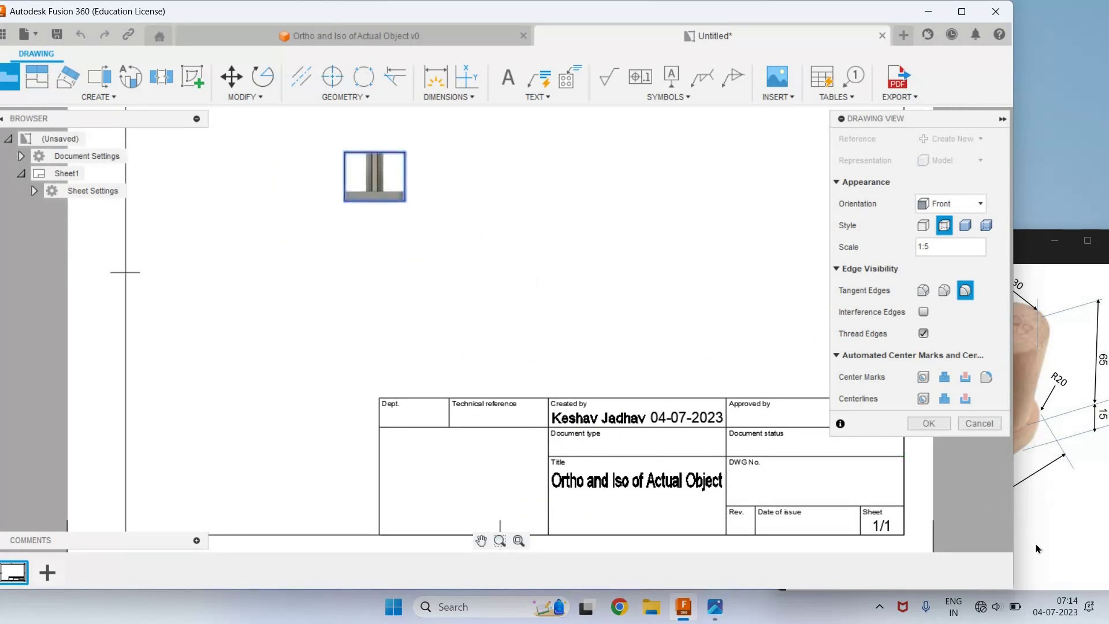
{"action": "key", "text": "alt+Tab"}
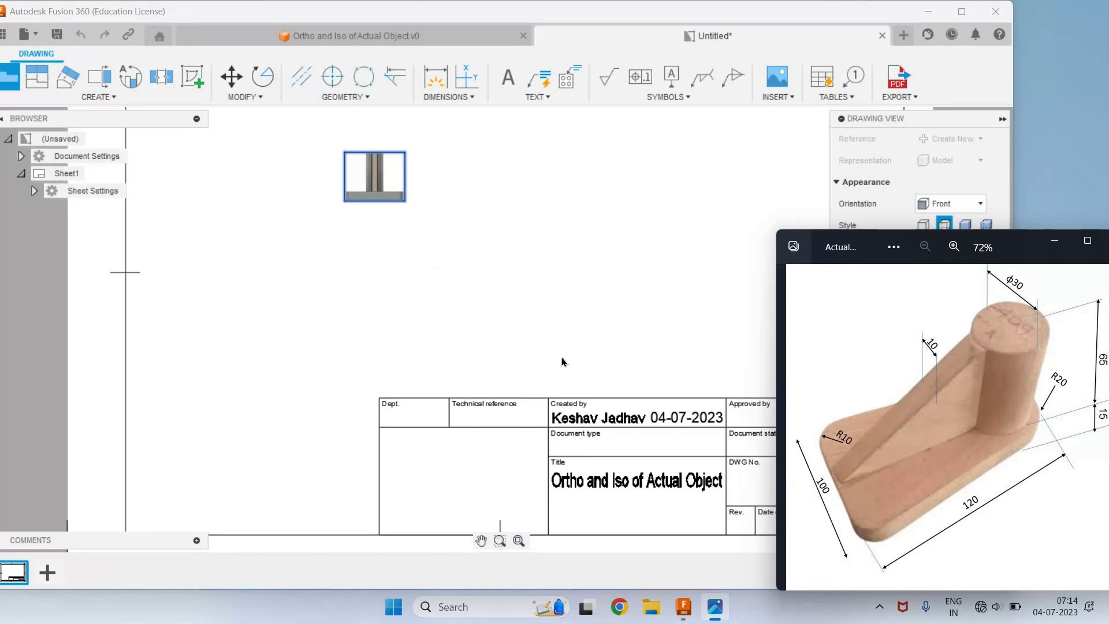
{"action": "left_click", "coordinate": [374, 189]}
{"action": "scroll", "coordinate": [416, 285], "scroll_direction": "down", "scroll_amount": 3}
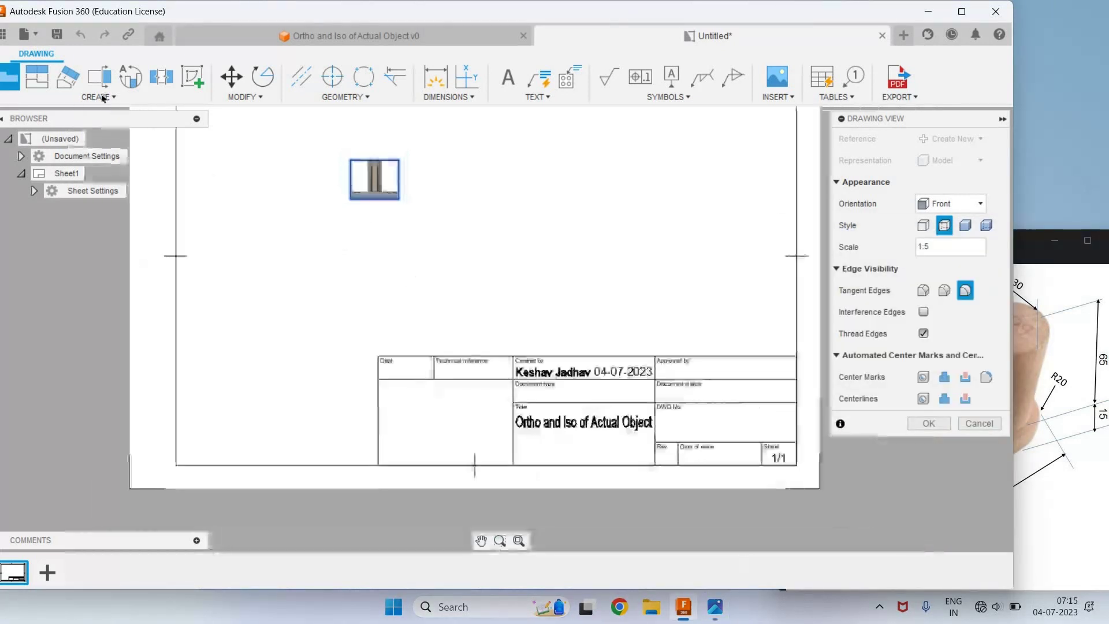
Project a side view left of the front view and a top view below it
{"action": "left_click", "coordinate": [37, 81]}
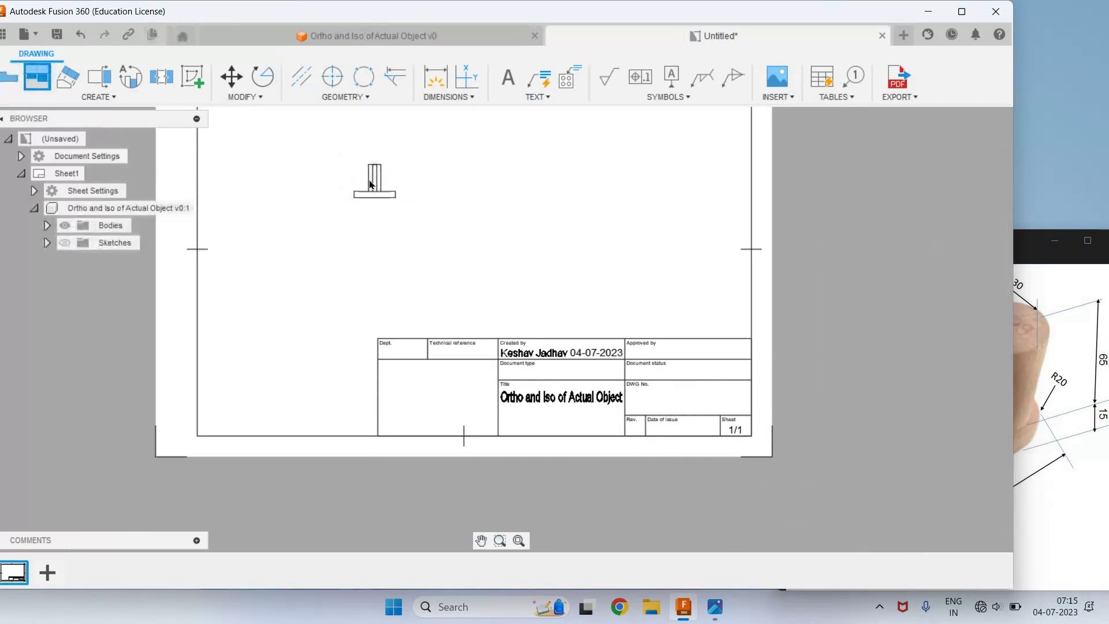
{"action": "left_click", "coordinate": [371, 184]}
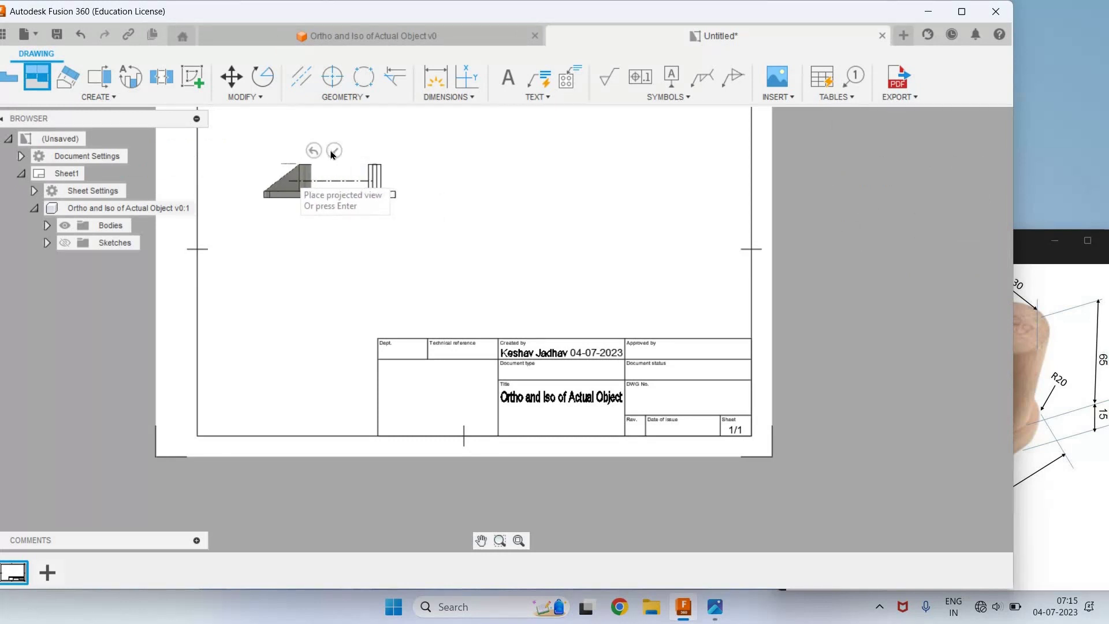
{"action": "left_click", "coordinate": [335, 152]}
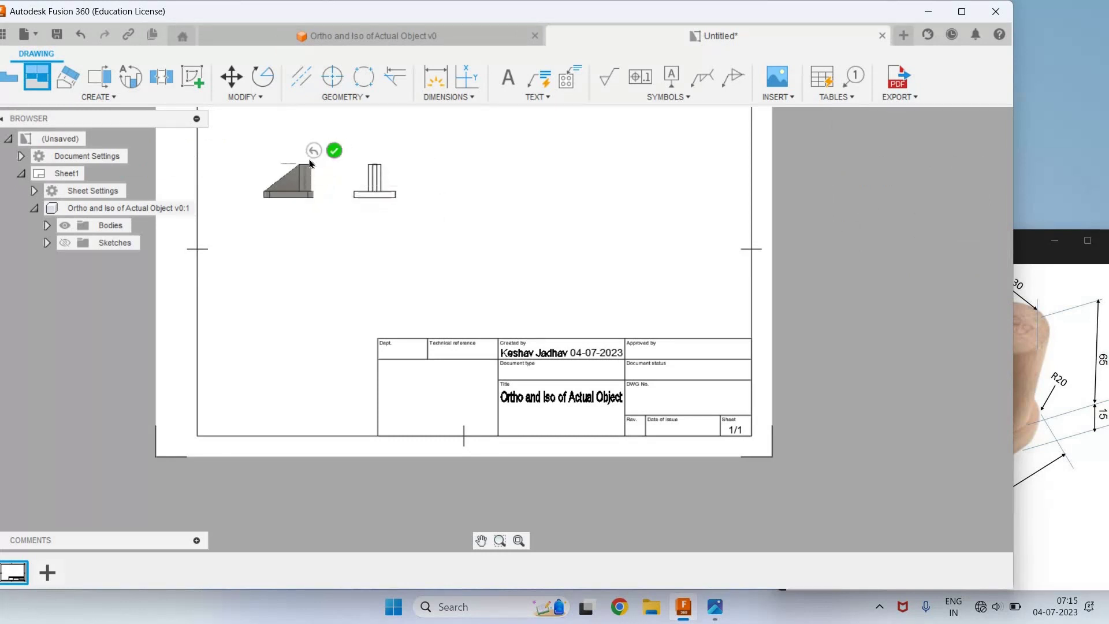
{"action": "left_click", "coordinate": [37, 82]}
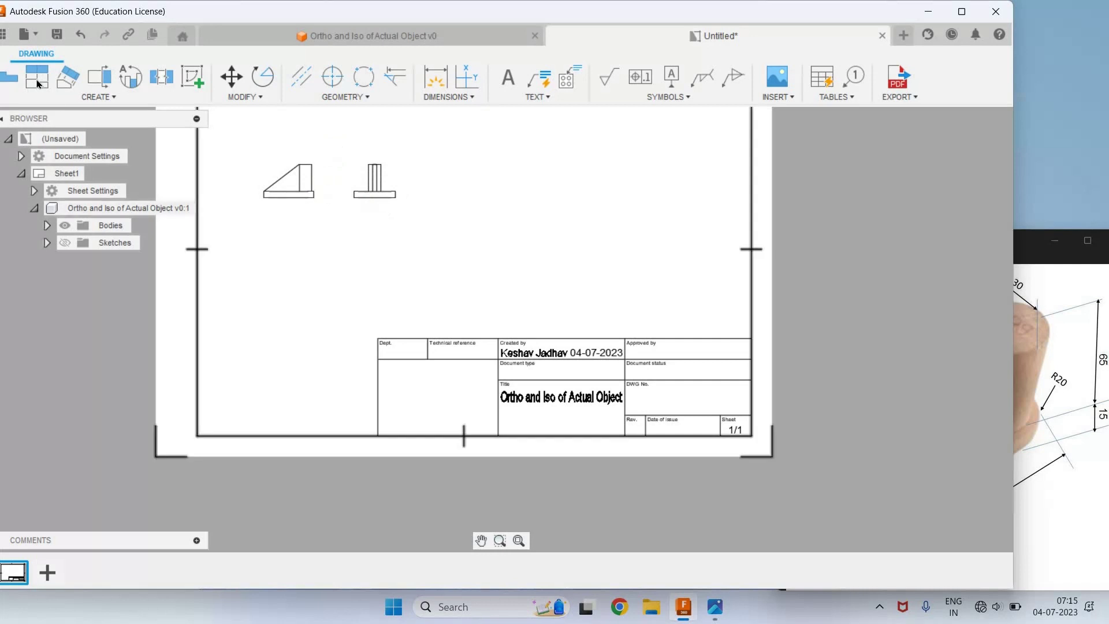
{"action": "left_click", "coordinate": [295, 187]}
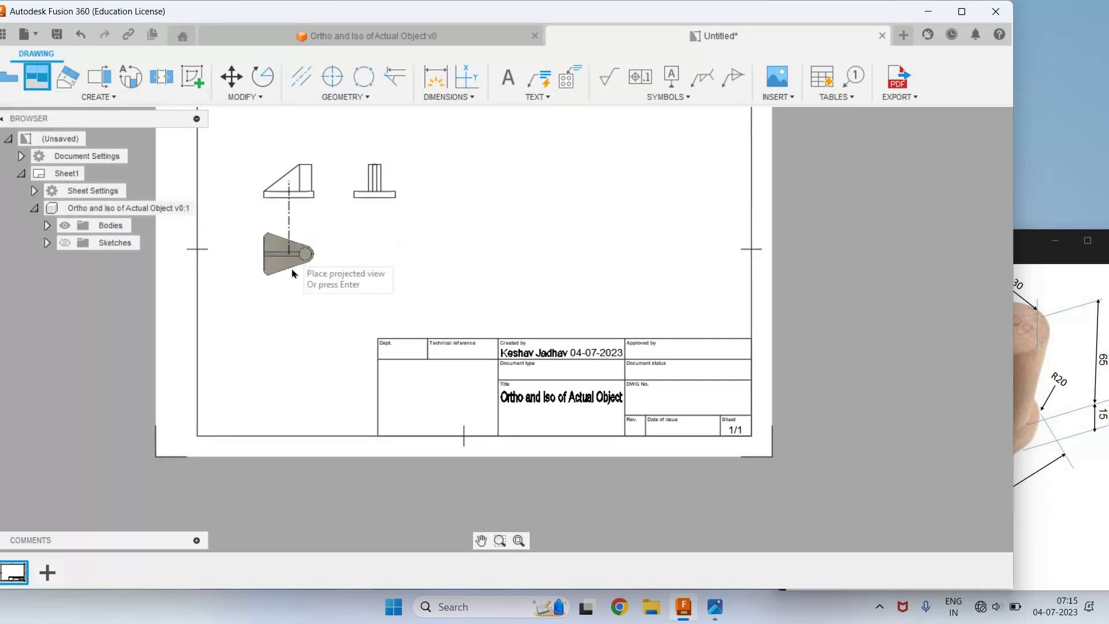
{"action": "left_click", "coordinate": [292, 288]}
{"action": "key", "text": "Return"}
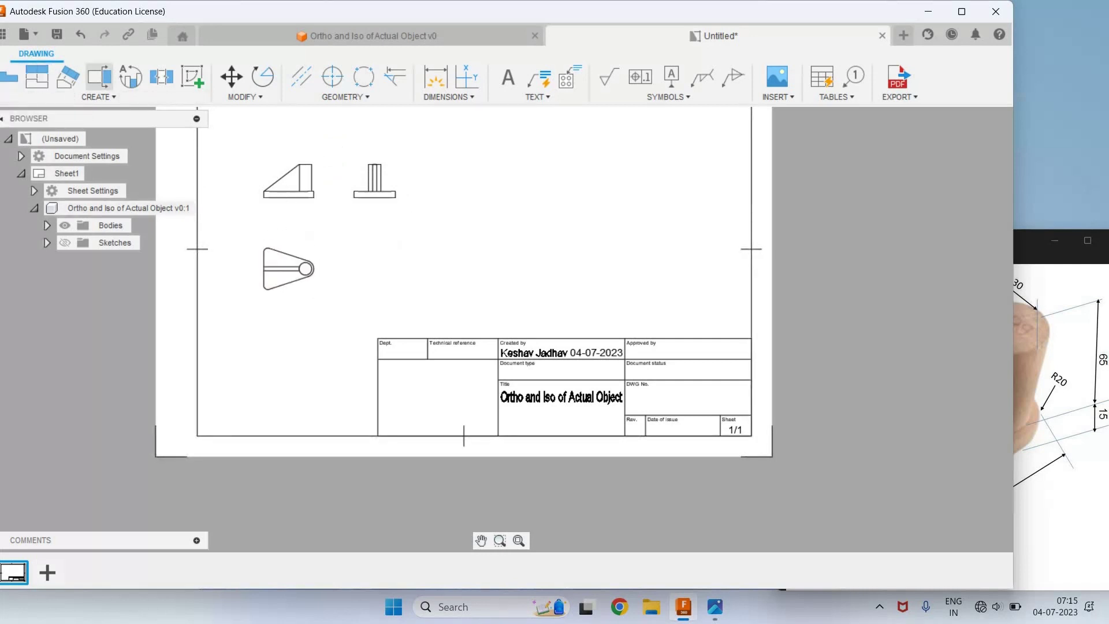
Project an isometric view to the lower right of the triangle-profile view
{"action": "left_click", "coordinate": [35, 87]}
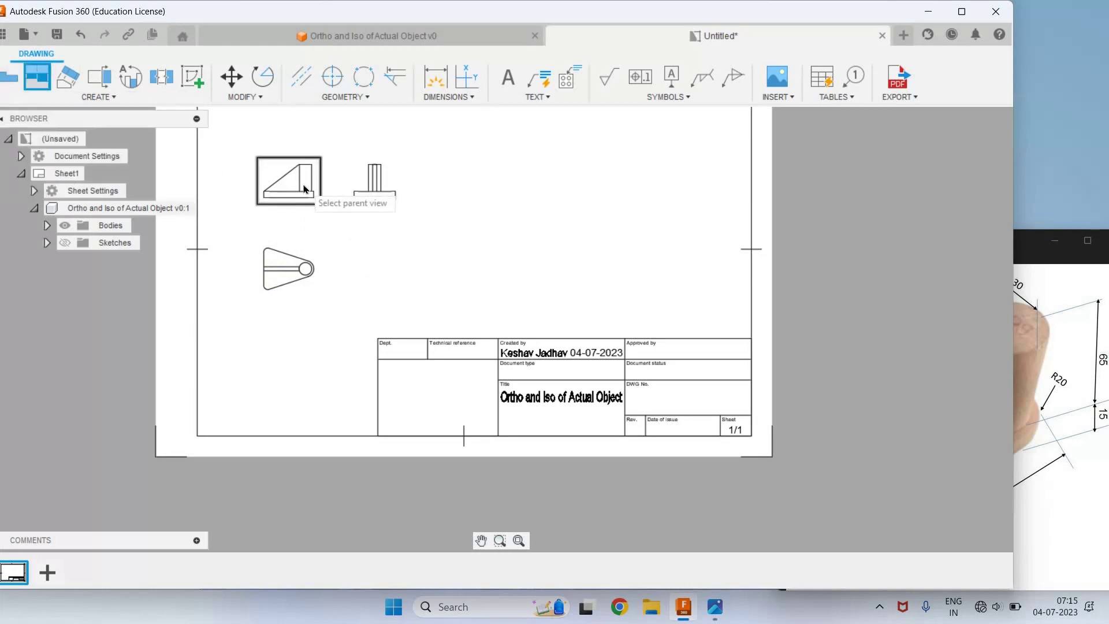
{"action": "left_click", "coordinate": [305, 189]}
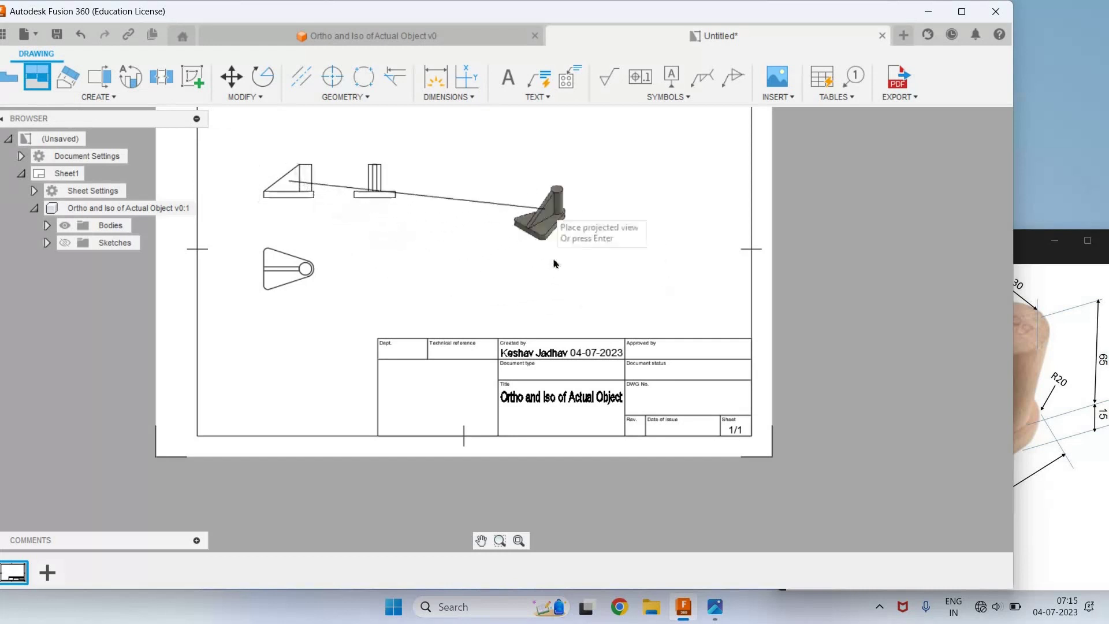
{"action": "left_click", "coordinate": [626, 265]}
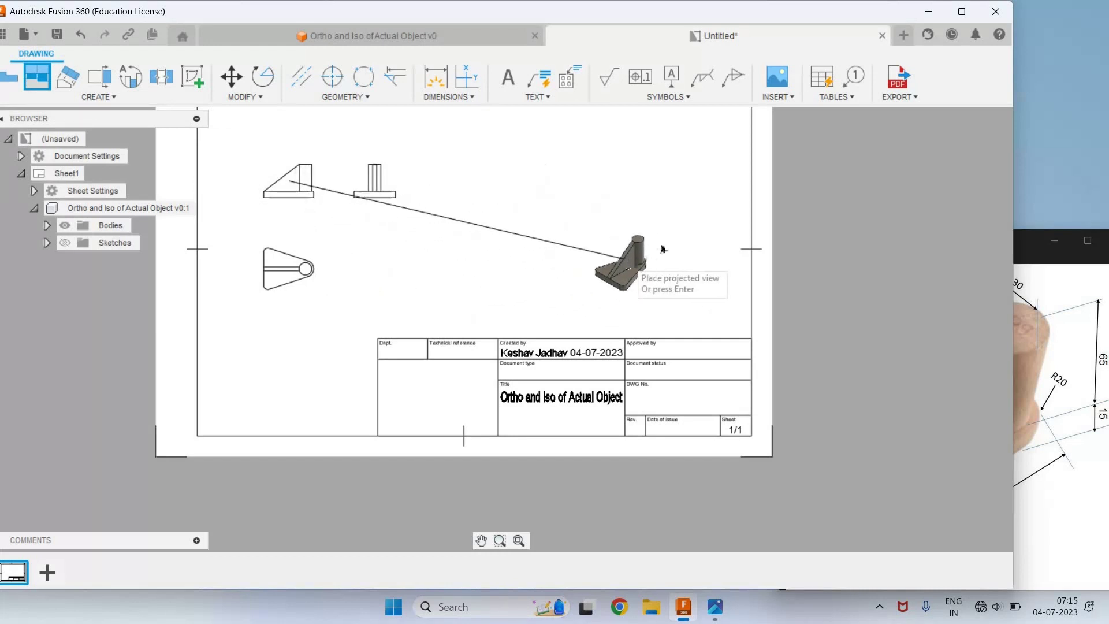
{"action": "key", "text": "Return"}
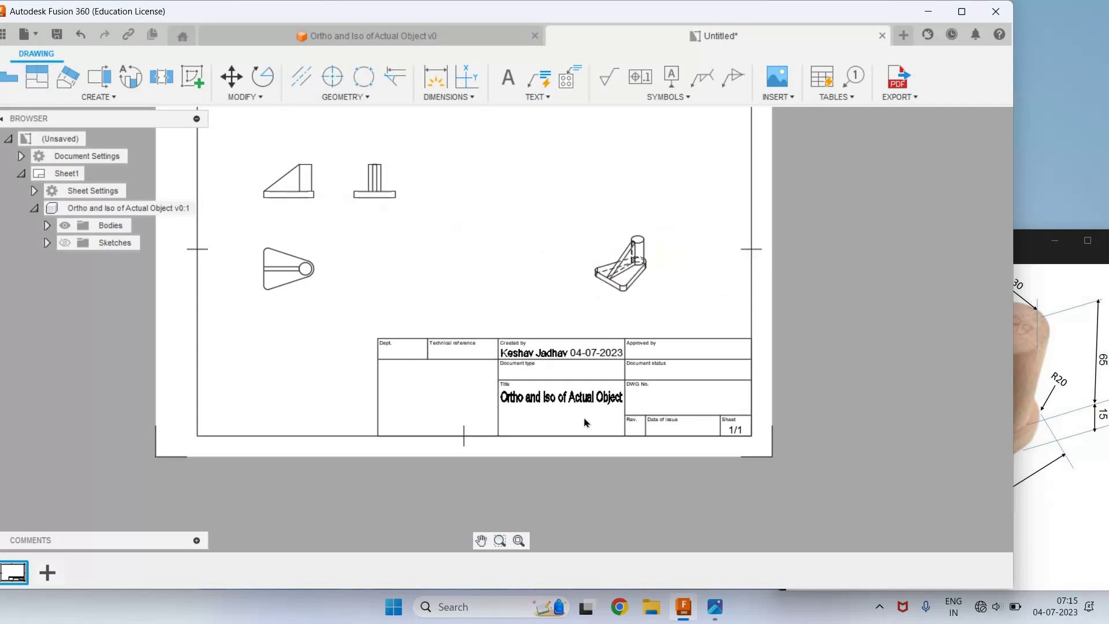
Switch the isometric view to Shaded style
{"action": "double_click", "coordinate": [628, 278]}
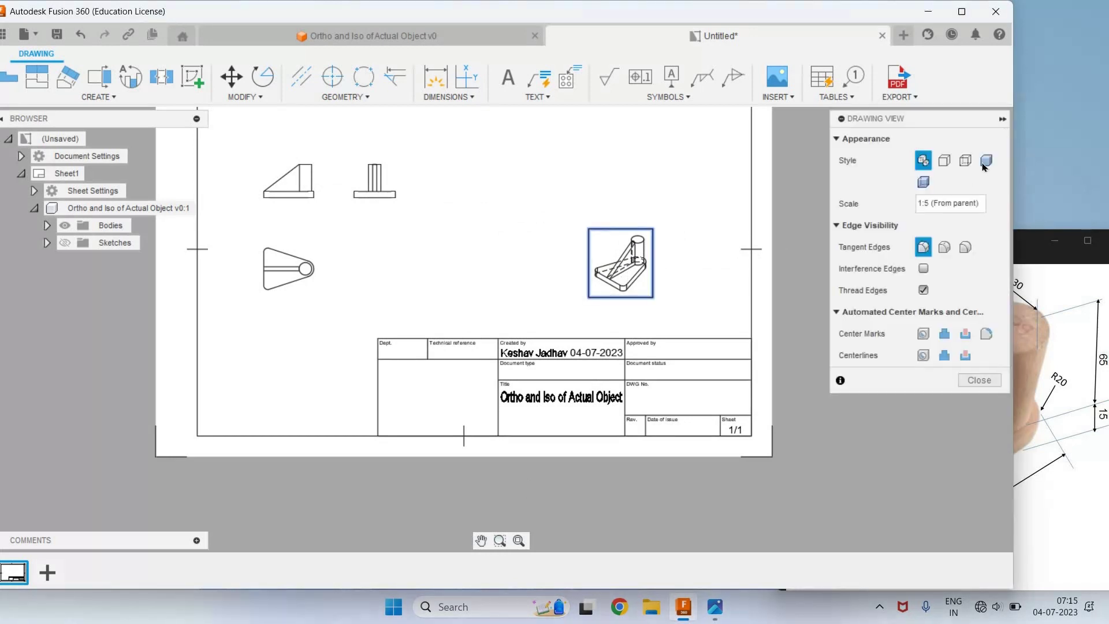
{"action": "left_click", "coordinate": [984, 164]}
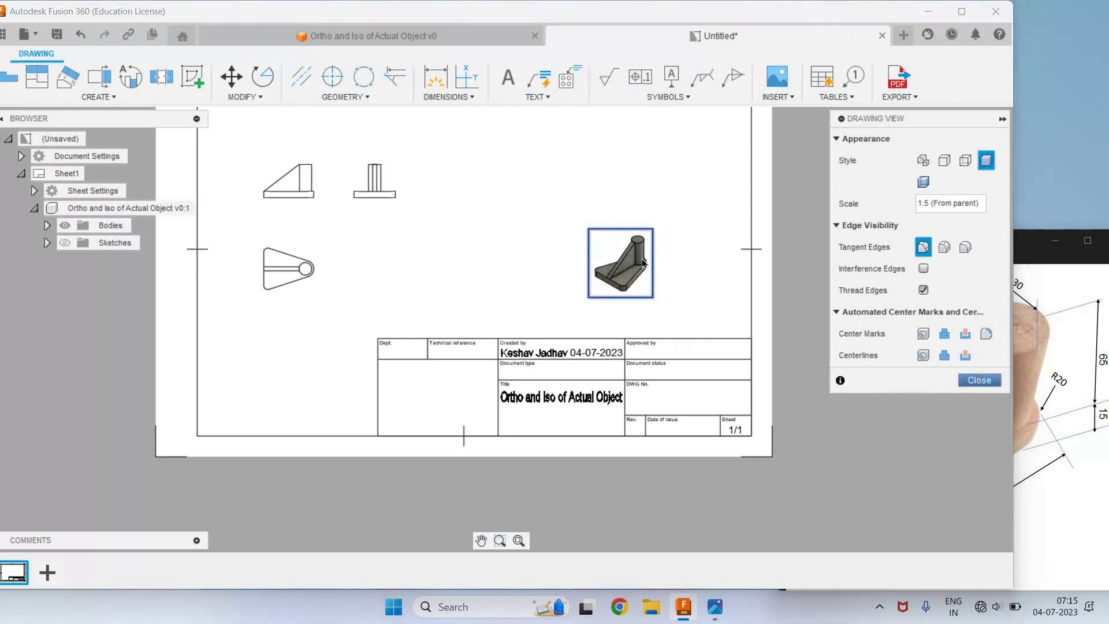
{"action": "left_click", "coordinate": [979, 380]}
{"action": "scroll", "coordinate": [662, 296], "scroll_direction": "up", "scroll_amount": 2}
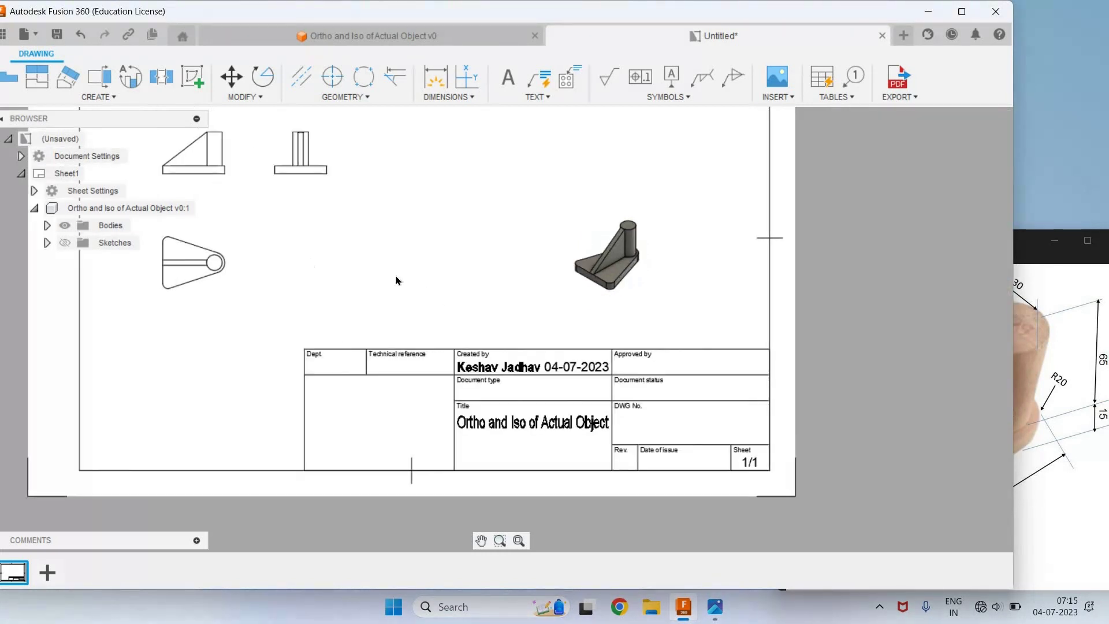
{"action": "scroll", "coordinate": [662, 296], "scroll_direction": "down", "scroll_amount": 4}
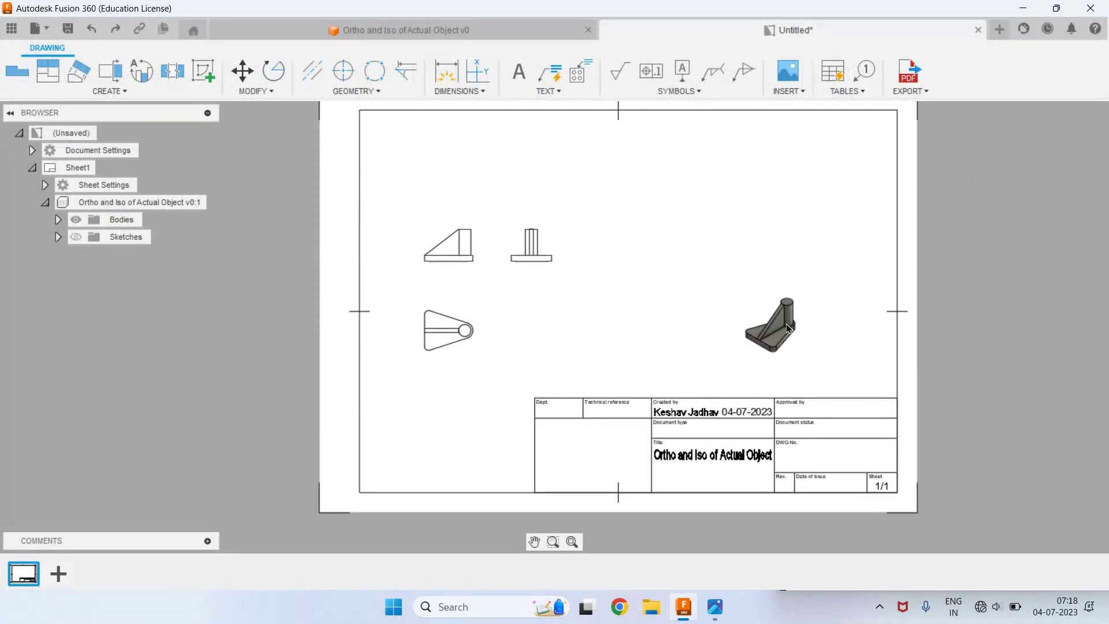
Set the isometric view to 1:2 scale and move it to the upper-right corner
{"action": "double_click", "coordinate": [788, 328]}
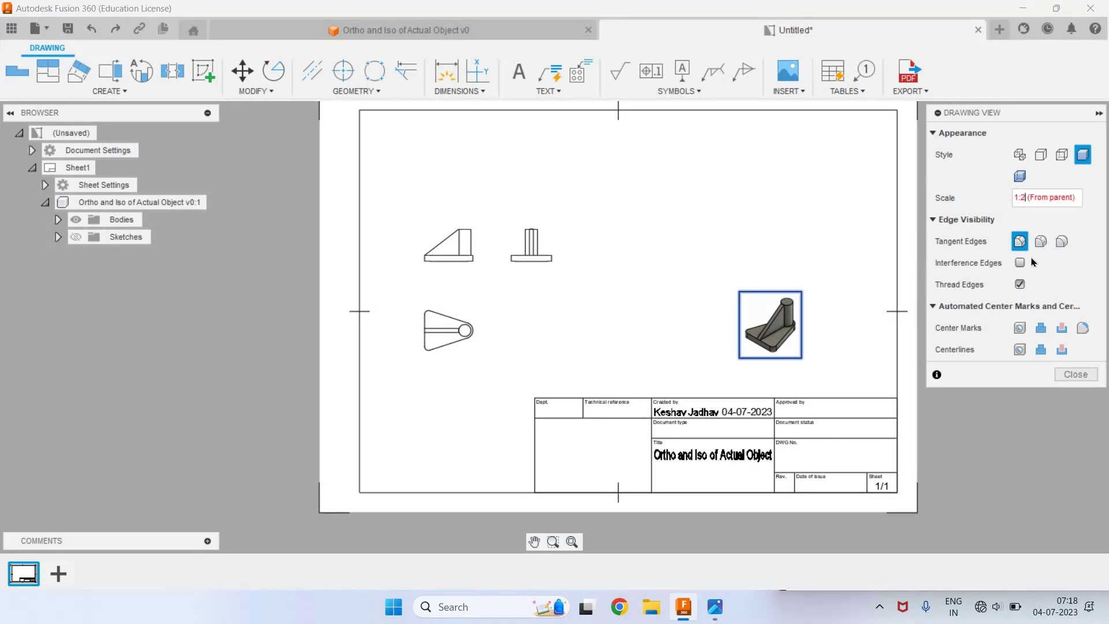
{"action": "key", "text": "Return"}
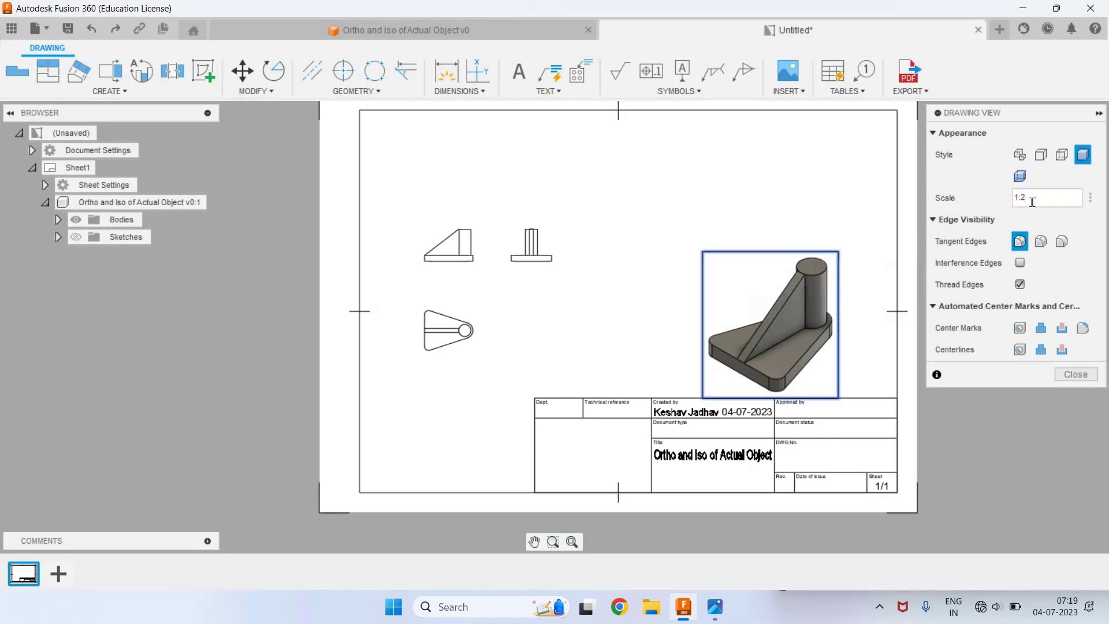
{"action": "left_click", "coordinate": [1075, 374]}
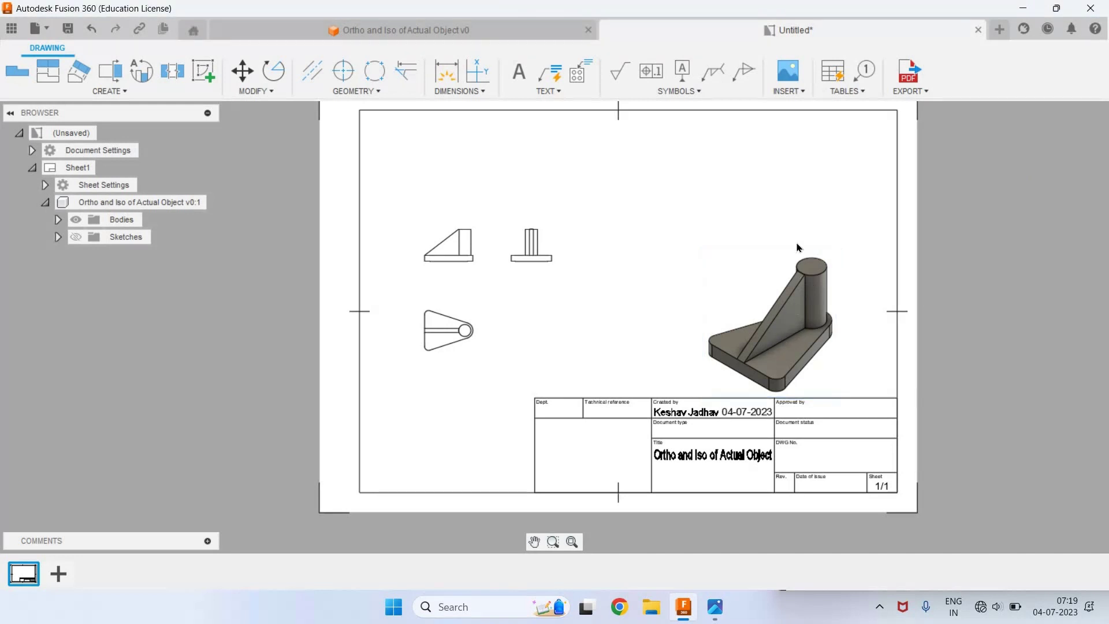
{"action": "left_click", "coordinate": [797, 272]}
{"action": "left_click_drag", "start_coordinate": [809, 347], "coordinate": [846, 237]}
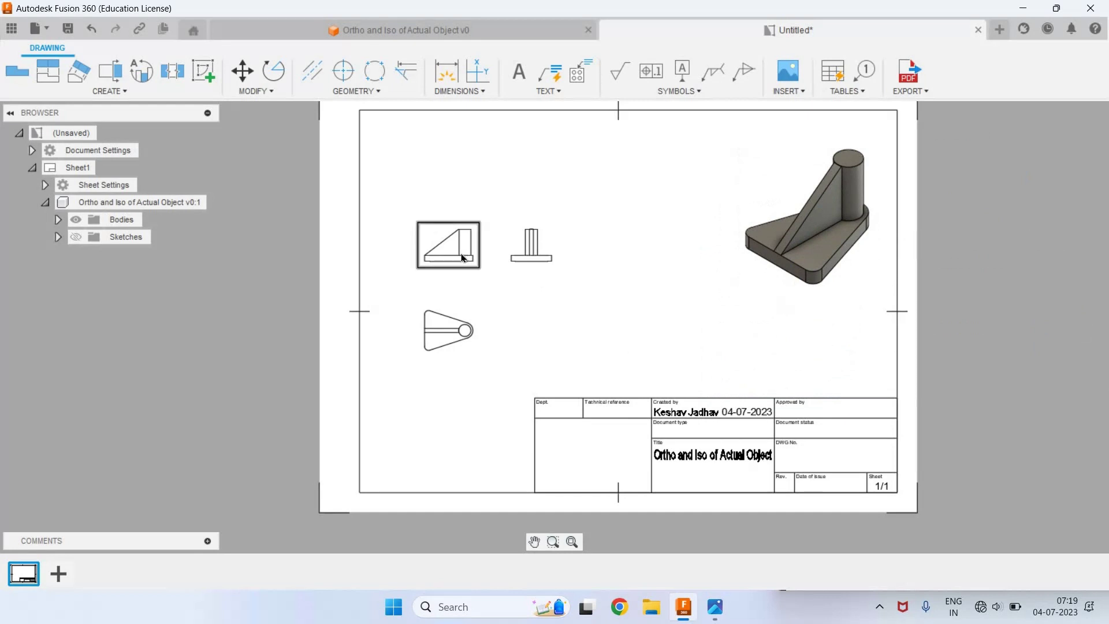
Change the front and side views to 1:2 scale
{"action": "double_click", "coordinate": [462, 258]}
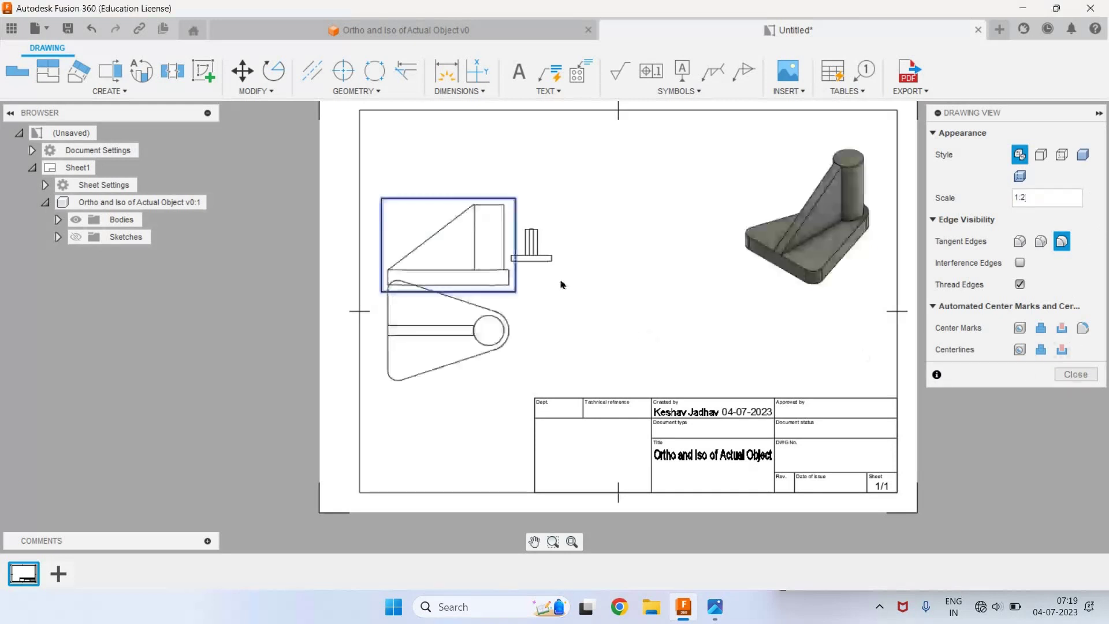
{"action": "left_click", "coordinate": [1074, 375]}
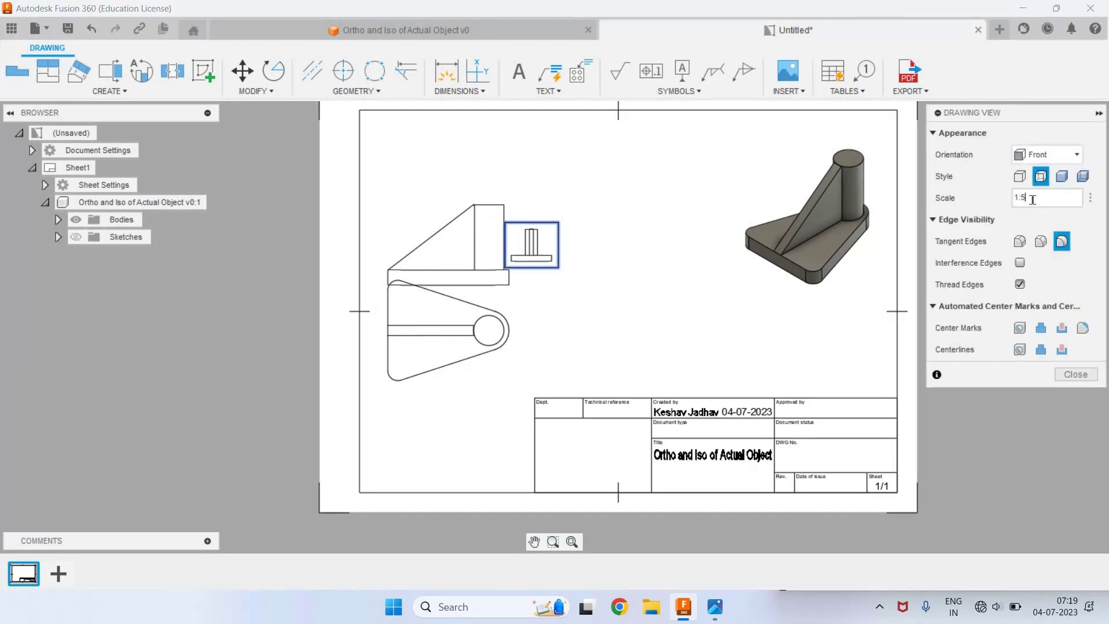
{"action": "left_click", "coordinate": [1076, 375]}
Move the side view beside the front view and the top view below it
{"action": "left_click", "coordinate": [566, 280]}
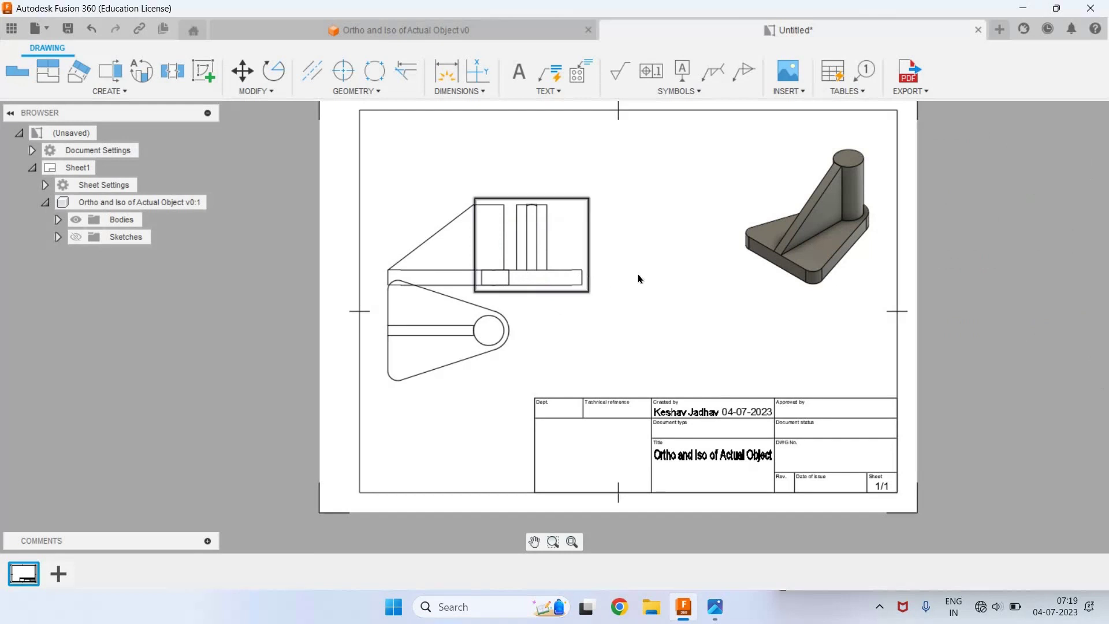
{"action": "left_click", "coordinate": [577, 255]}
{"action": "left_click", "coordinate": [640, 255]}
{"action": "left_click", "coordinate": [467, 195]}
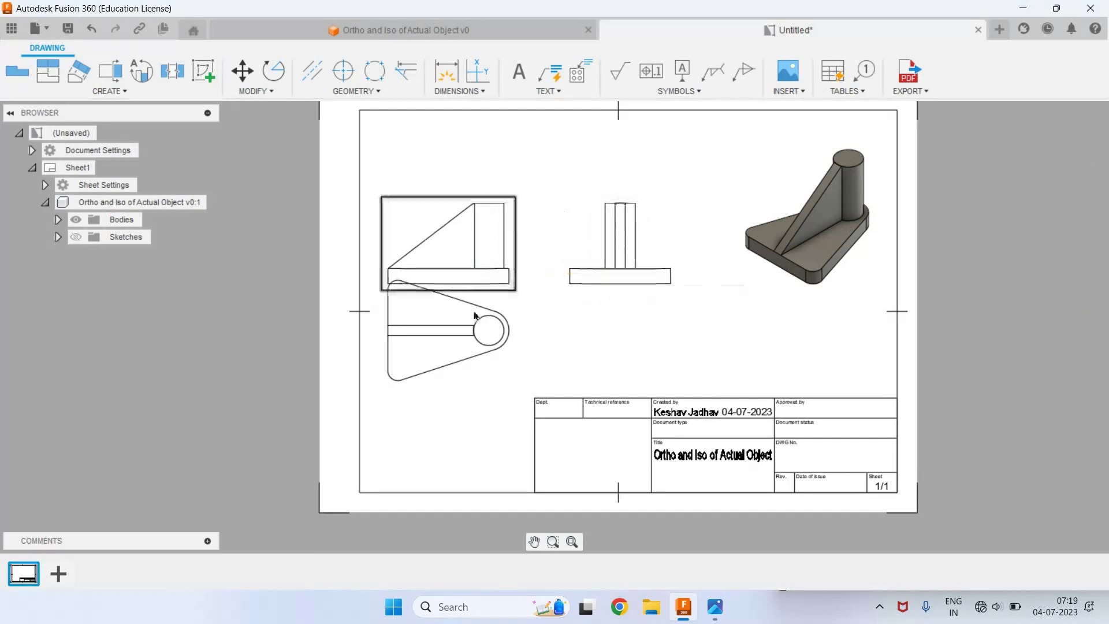
{"action": "left_click", "coordinate": [470, 197]}
{"action": "left_click", "coordinate": [480, 197]}
{"action": "left_click", "coordinate": [475, 266]}
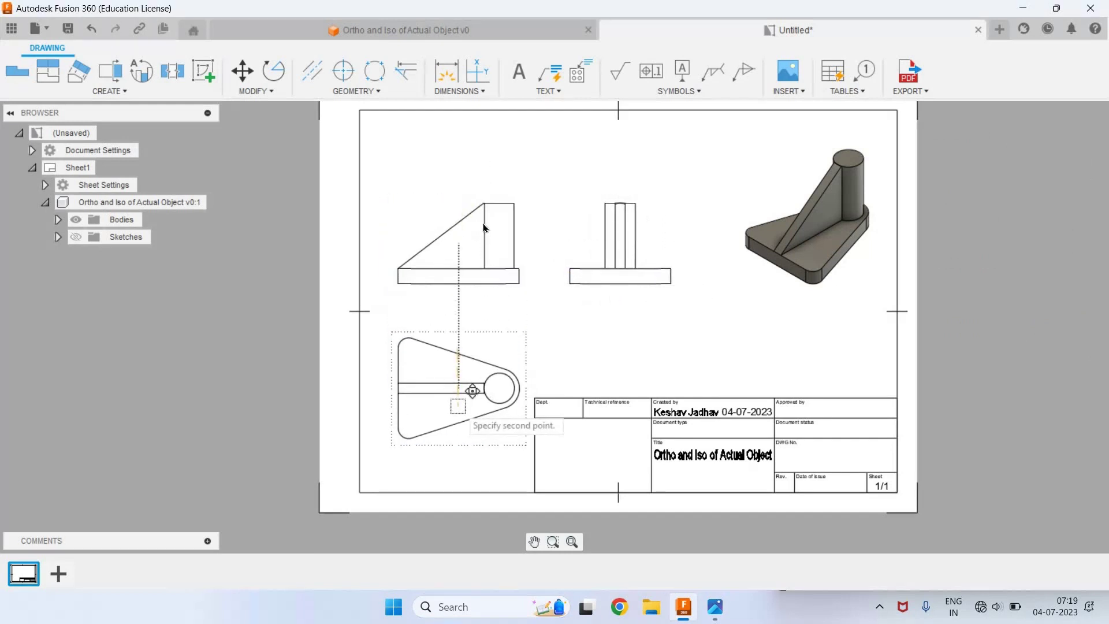
{"action": "left_click", "coordinate": [475, 329]}
{"action": "left_click", "coordinate": [500, 243]}
Raise the front and side views and tuck the top view just under the front view
{"action": "left_click", "coordinate": [498, 240]}
{"action": "left_click", "coordinate": [500, 241]}
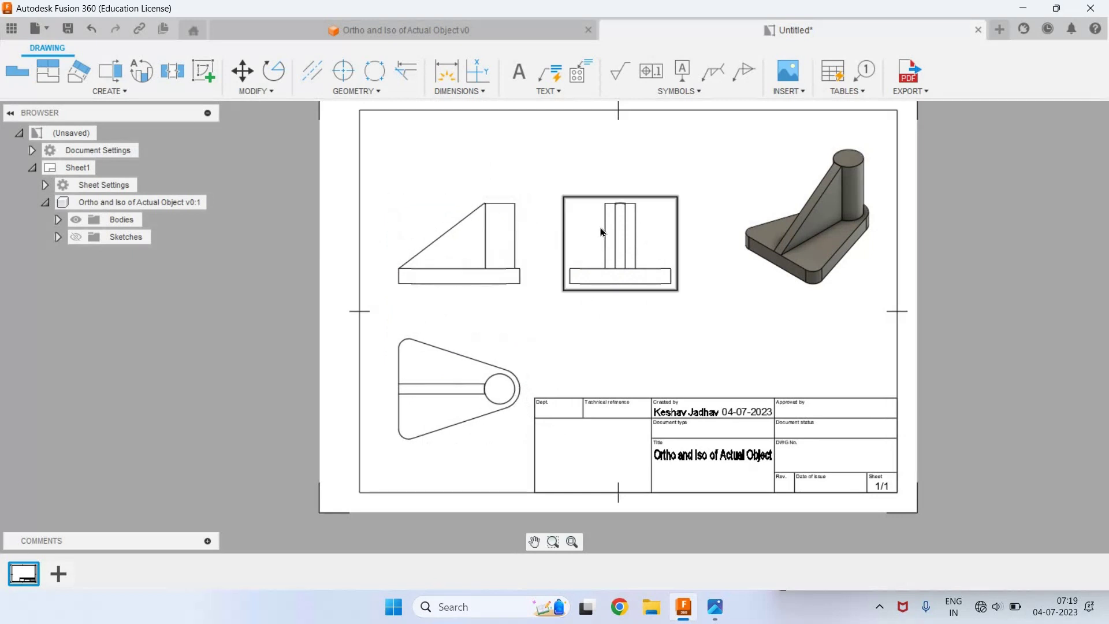
{"action": "key", "text": "ctrl+z"}
{"action": "left_click", "coordinate": [606, 312]}
{"action": "left_click", "coordinate": [485, 333]}
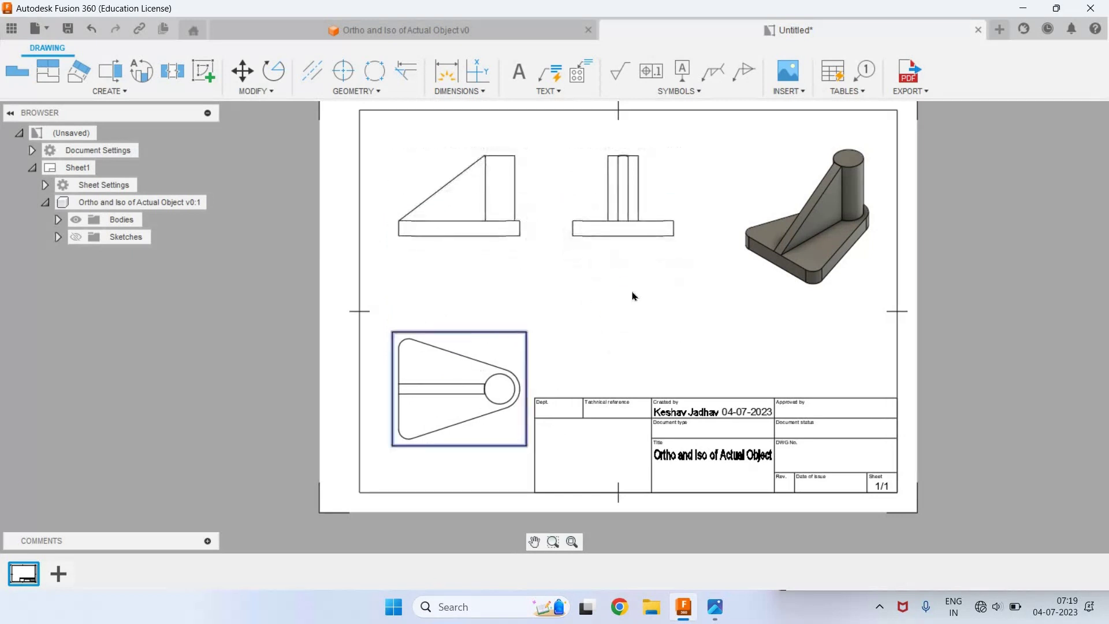
{"action": "left_click", "coordinate": [497, 342]}
{"action": "left_click", "coordinate": [497, 309]}
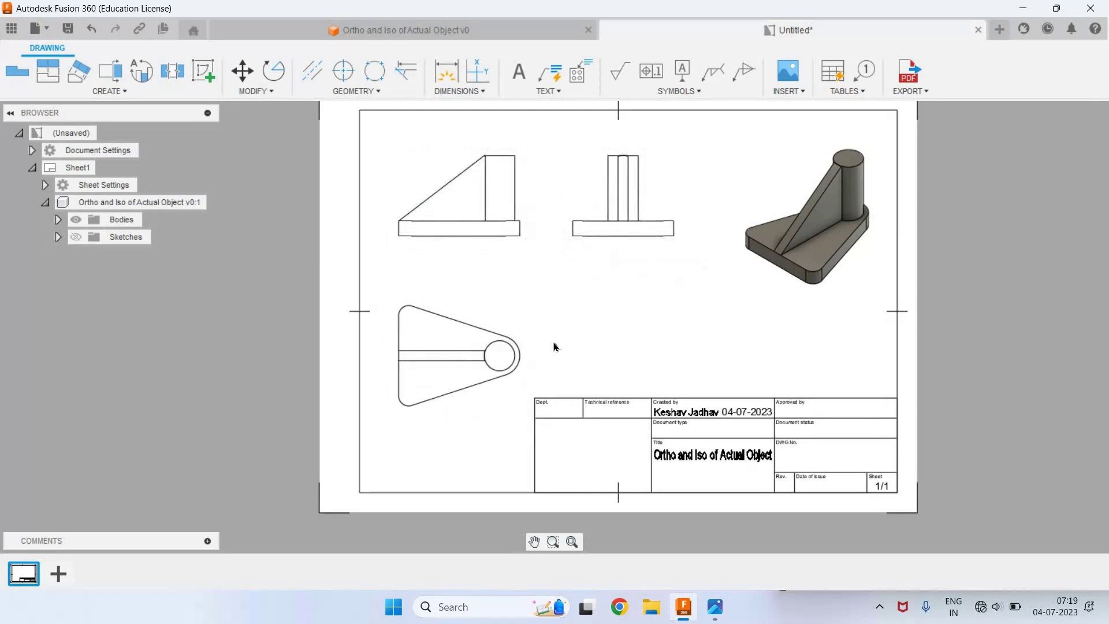
Dimension the top view's hole as Ø30 and its outer arc as R20
{"action": "left_click", "coordinate": [445, 77]}
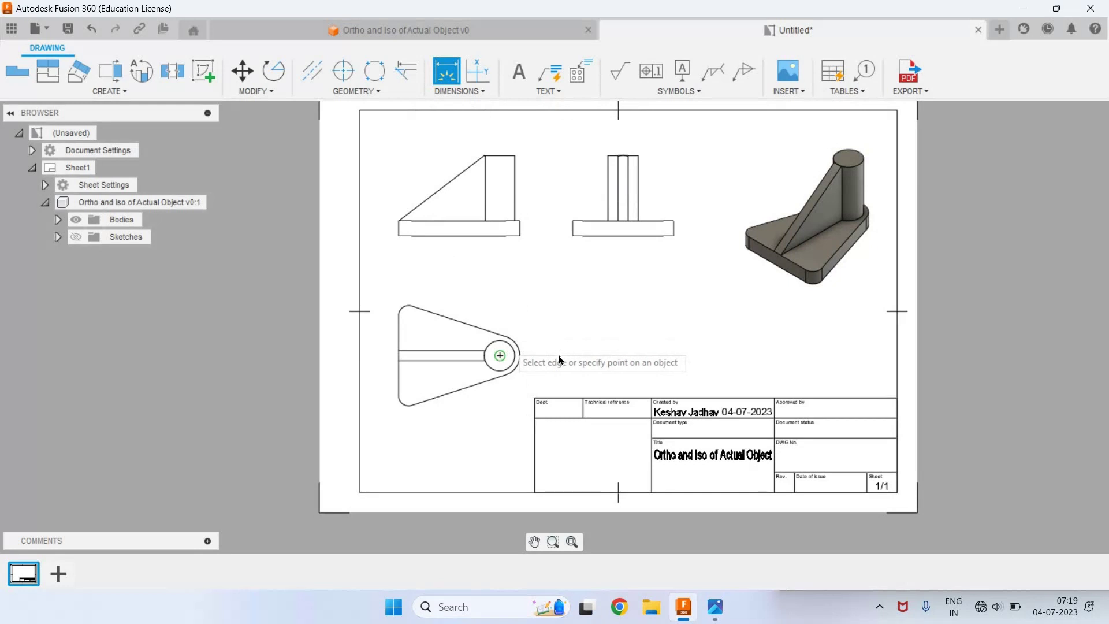
{"action": "scroll", "coordinate": [516, 356], "scroll_direction": "up", "scroll_amount": 2}
{"action": "left_click", "coordinate": [516, 355]}
{"action": "key", "text": "Escape"}
{"action": "left_click", "coordinate": [514, 350]}
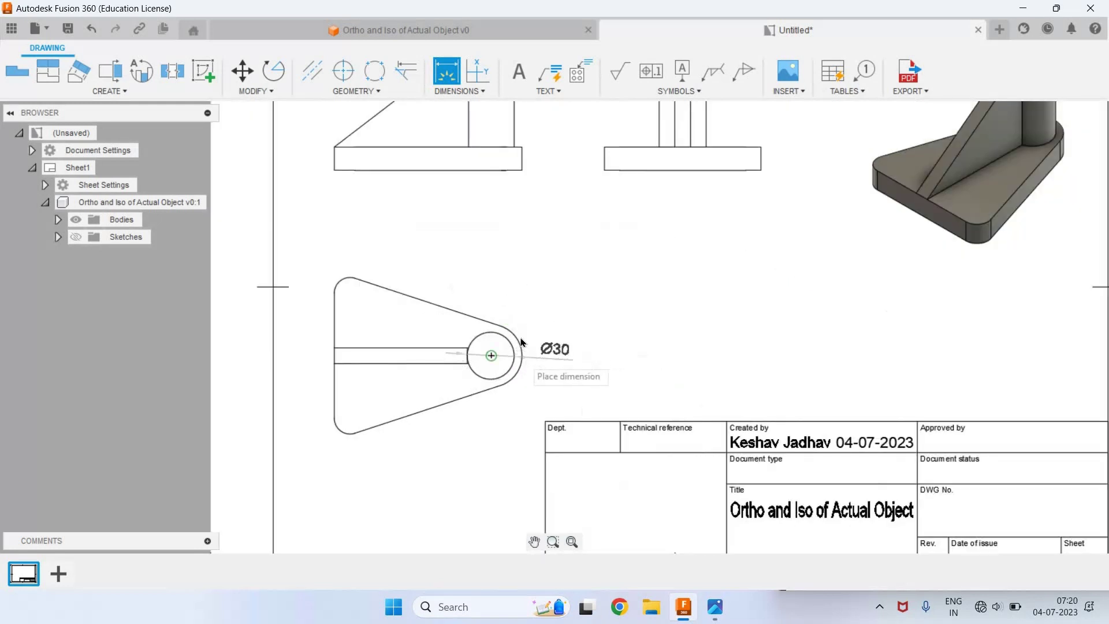
{"action": "left_click", "coordinate": [523, 361]}
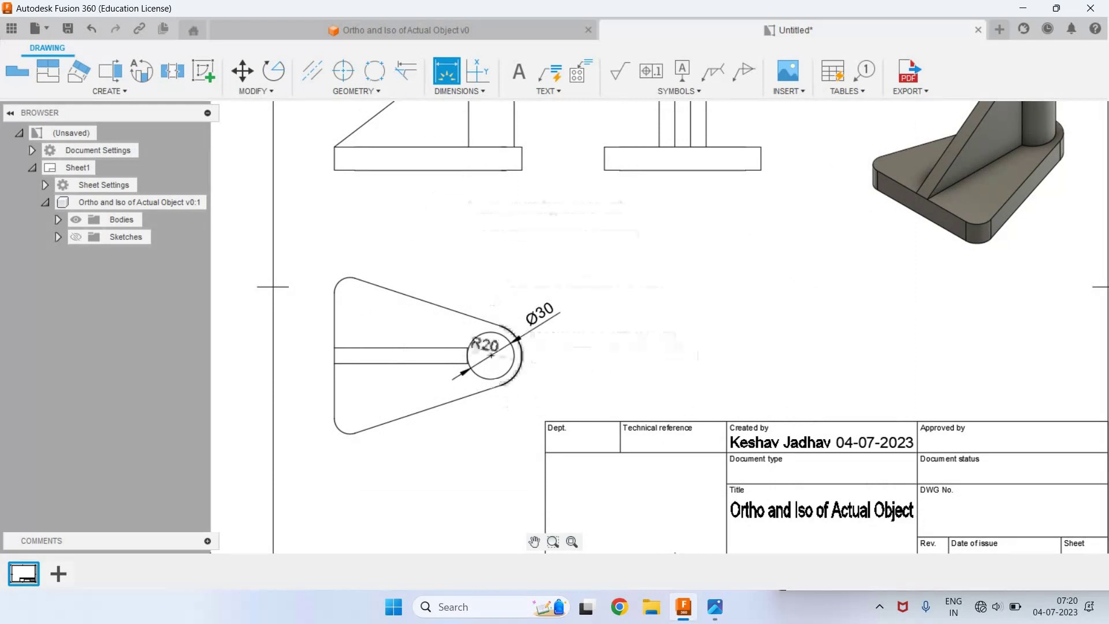
{"action": "left_click", "coordinate": [525, 362]}
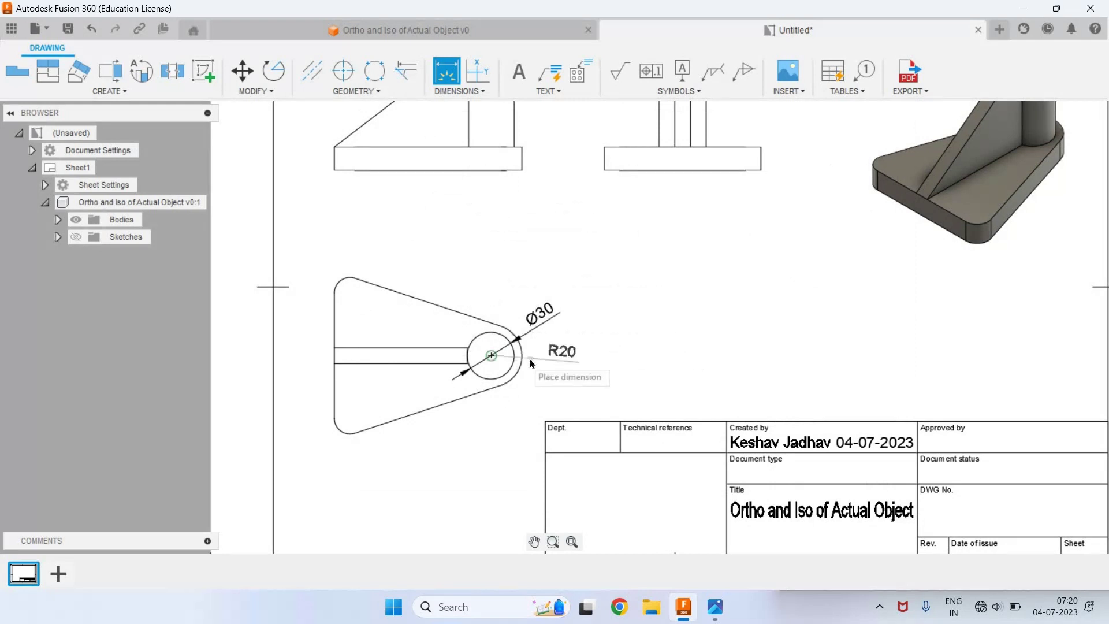
{"action": "left_click", "coordinate": [531, 363]}
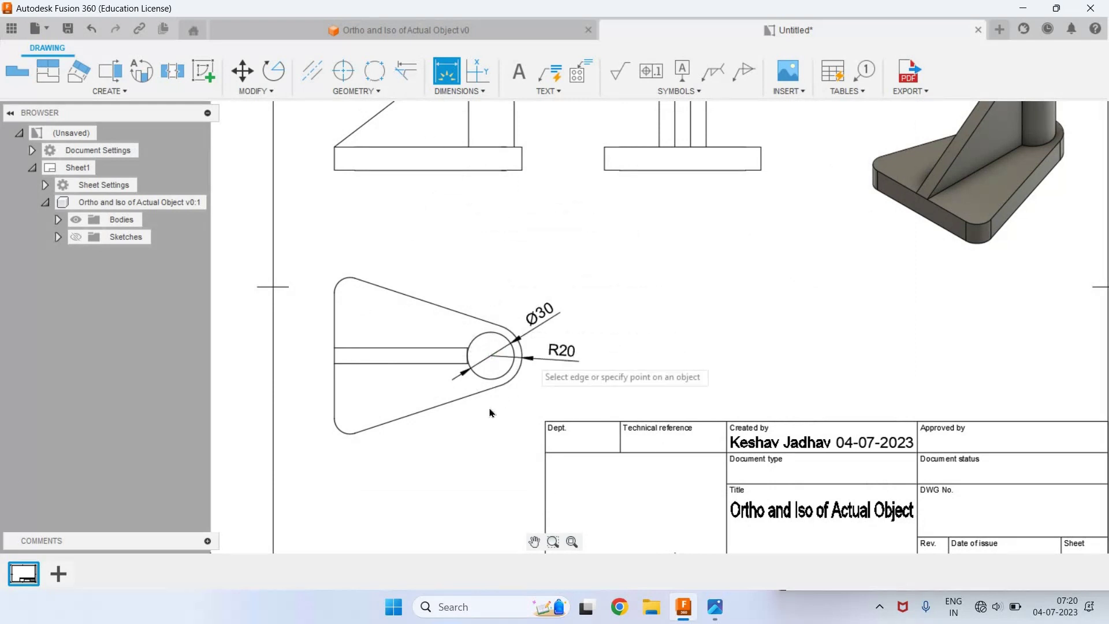
Add the 10 slot-width dimension and R10 radii on both left corners
{"action": "left_click", "coordinate": [347, 364]}
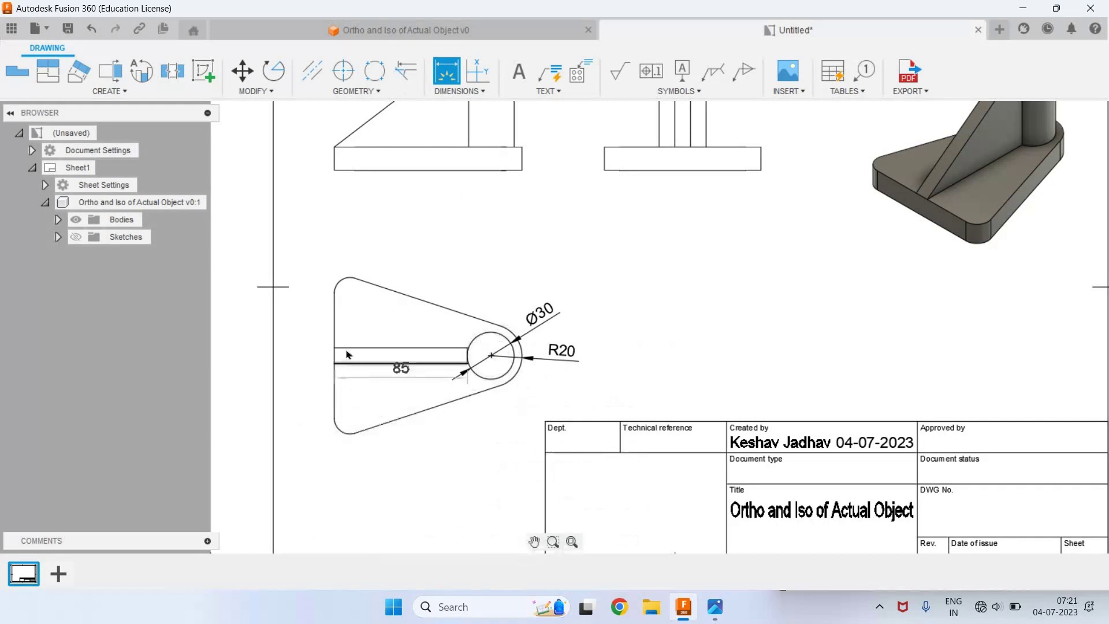
{"action": "left_click", "coordinate": [347, 349]}
{"action": "left_click", "coordinate": [308, 358]}
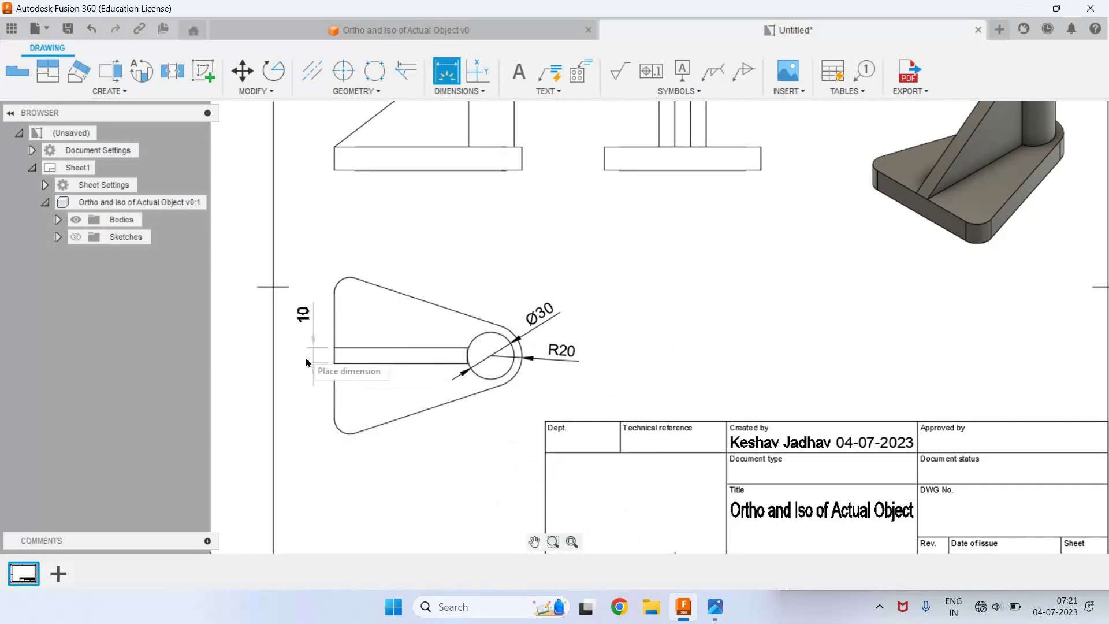
{"action": "left_click", "coordinate": [338, 437]}
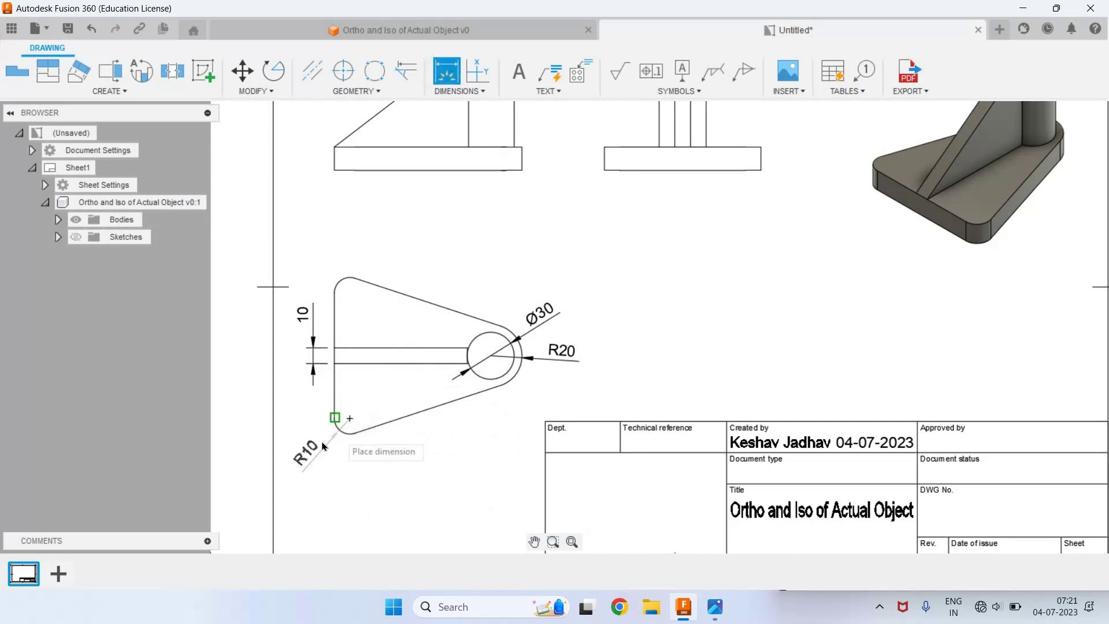
{"action": "left_click", "coordinate": [319, 440]}
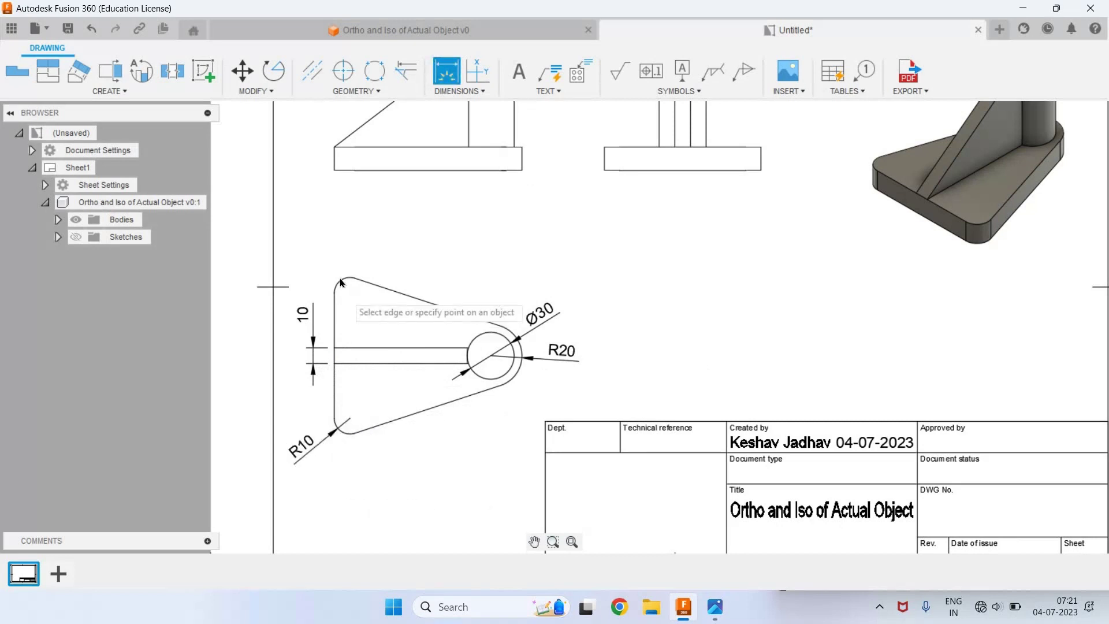
{"action": "left_click", "coordinate": [343, 280]}
{"action": "left_click", "coordinate": [327, 258]}
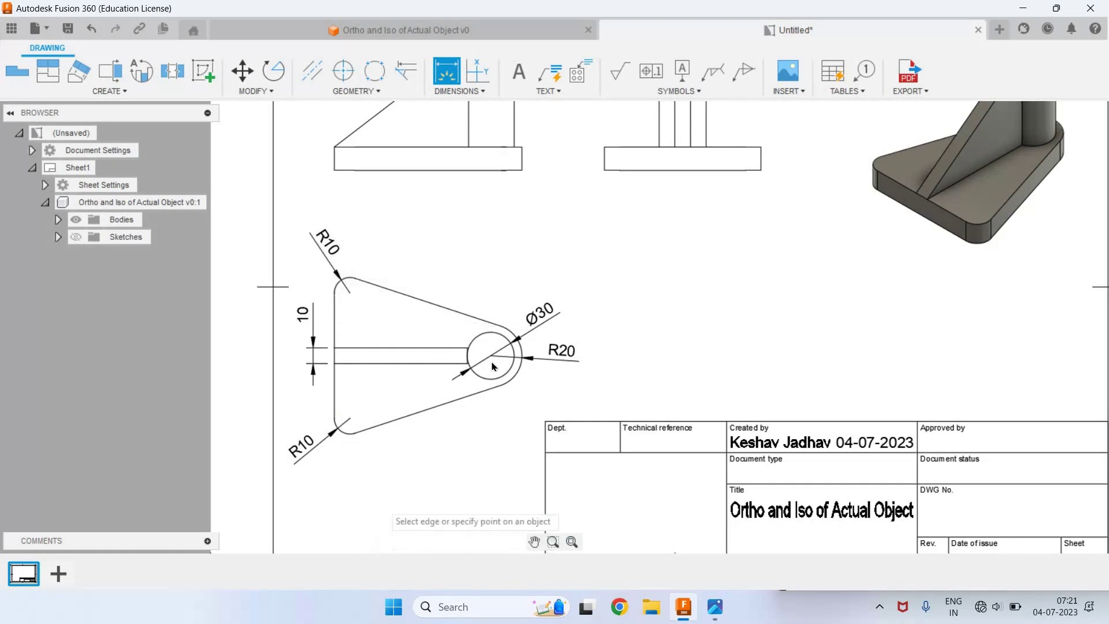
{"action": "key", "text": "Escape"}
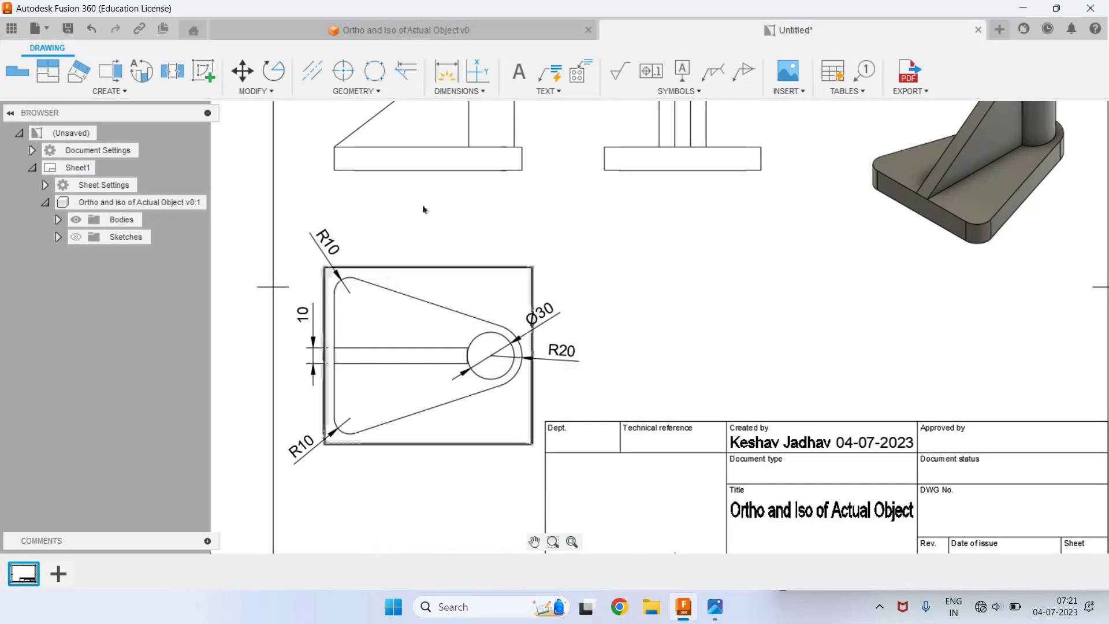
Place a 100 dimension below the plate from its left edge to the hole centre
{"action": "left_click", "coordinate": [447, 72]}
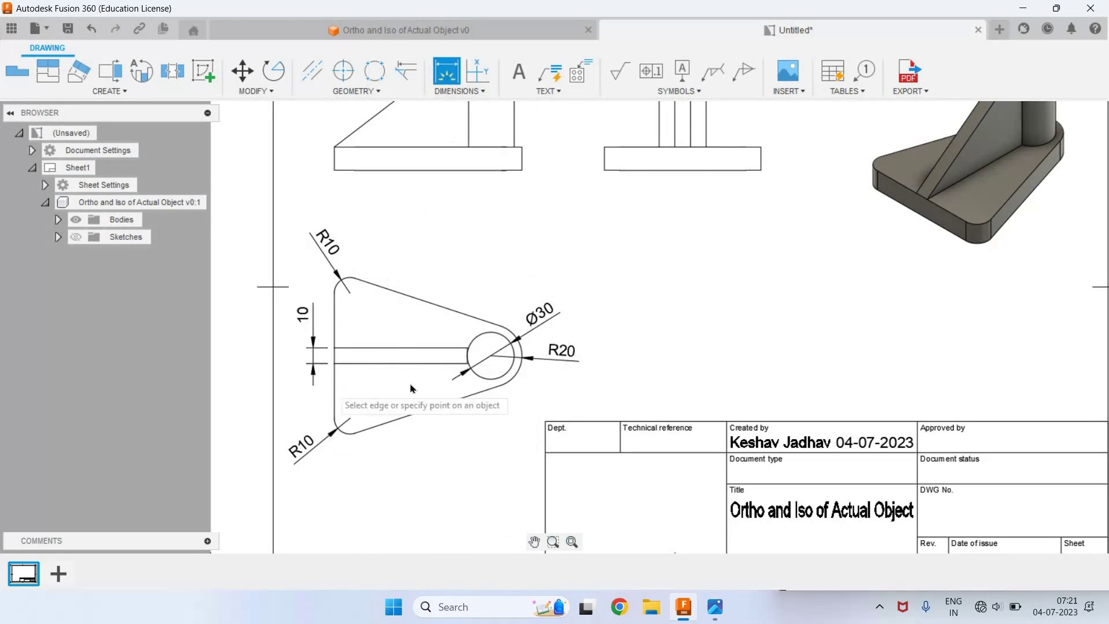
{"action": "left_click", "coordinate": [334, 398]}
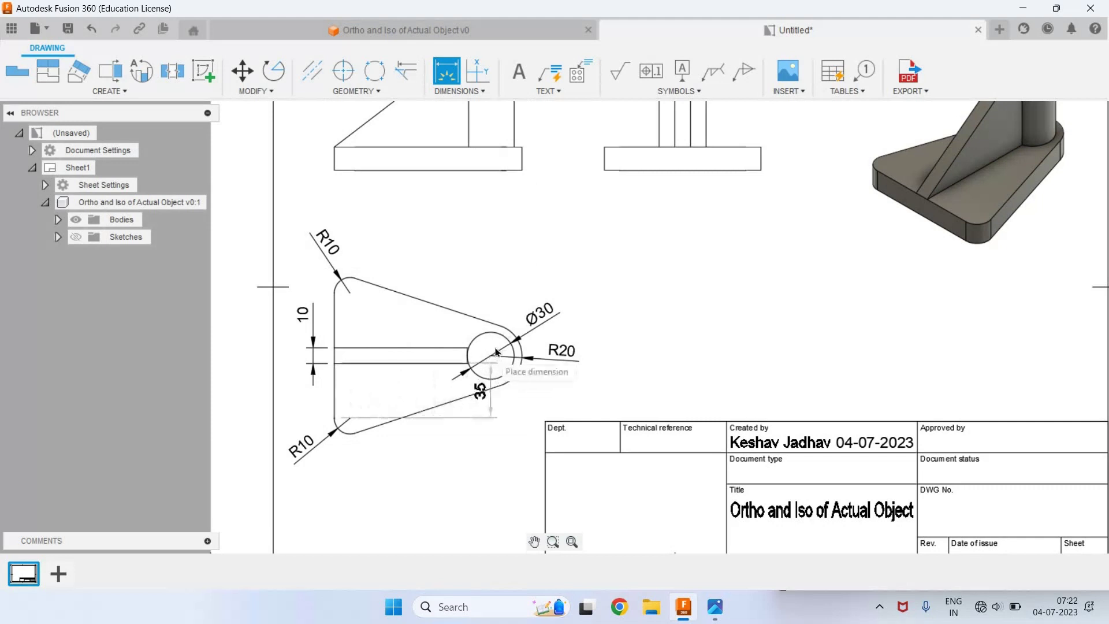
{"action": "left_click", "coordinate": [492, 357]}
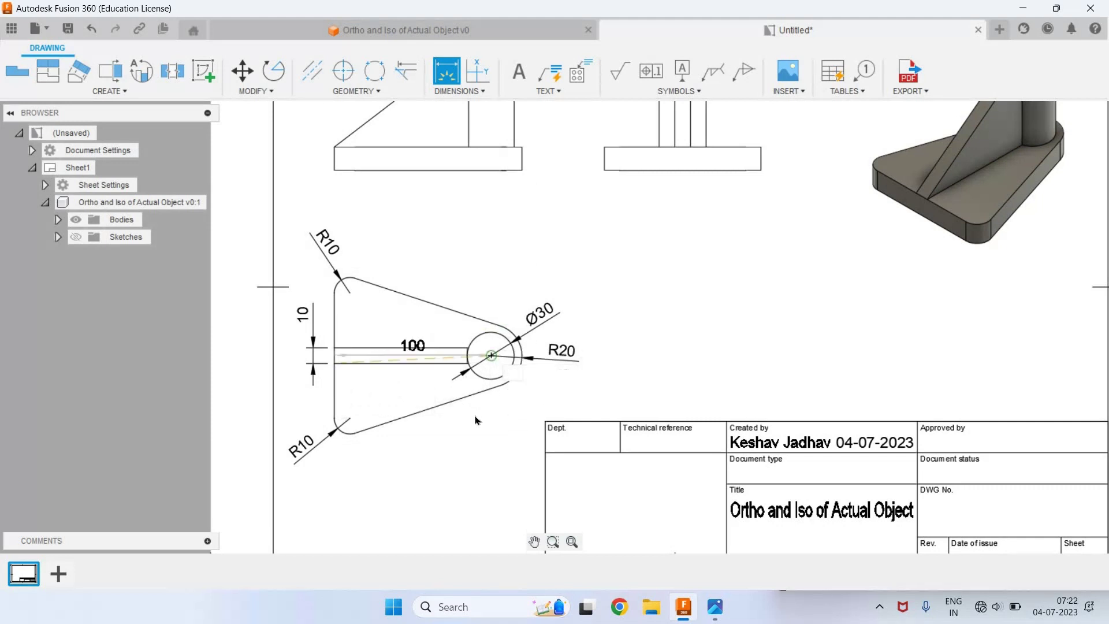
{"action": "left_click", "coordinate": [461, 478]}
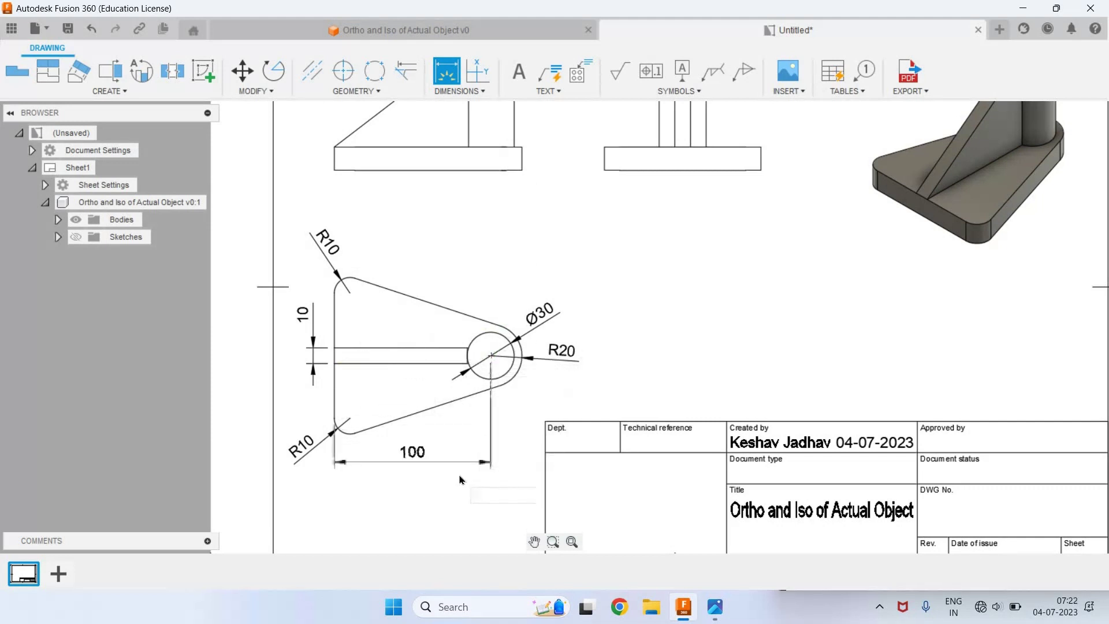
Dimension the side view's 100 base width and 15 base thickness
{"action": "left_click", "coordinate": [761, 161]}
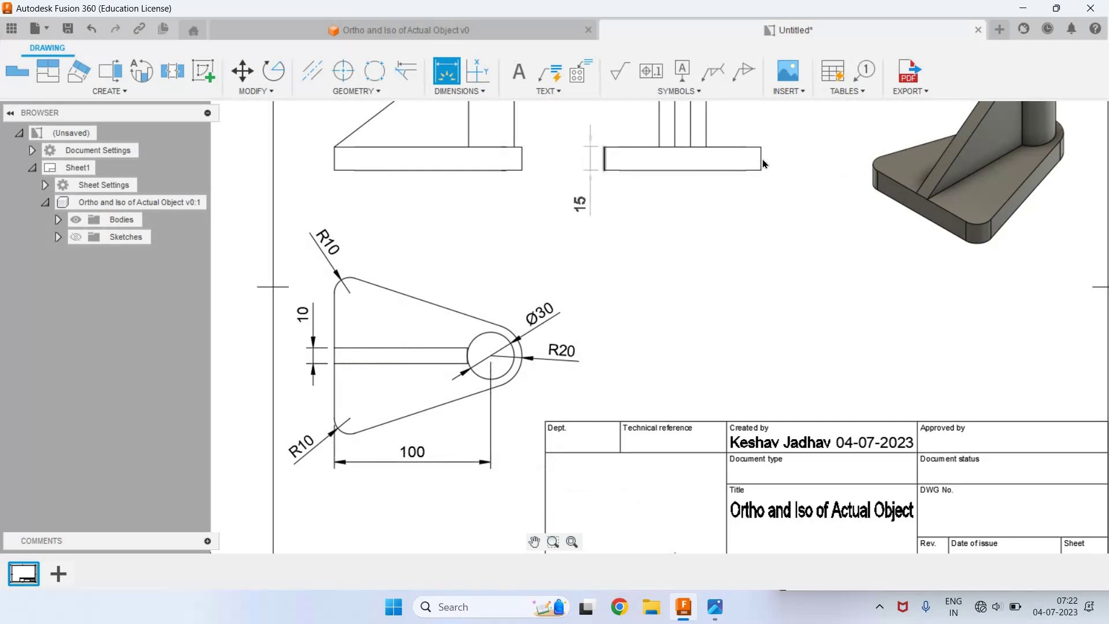
{"action": "left_click", "coordinate": [754, 225]}
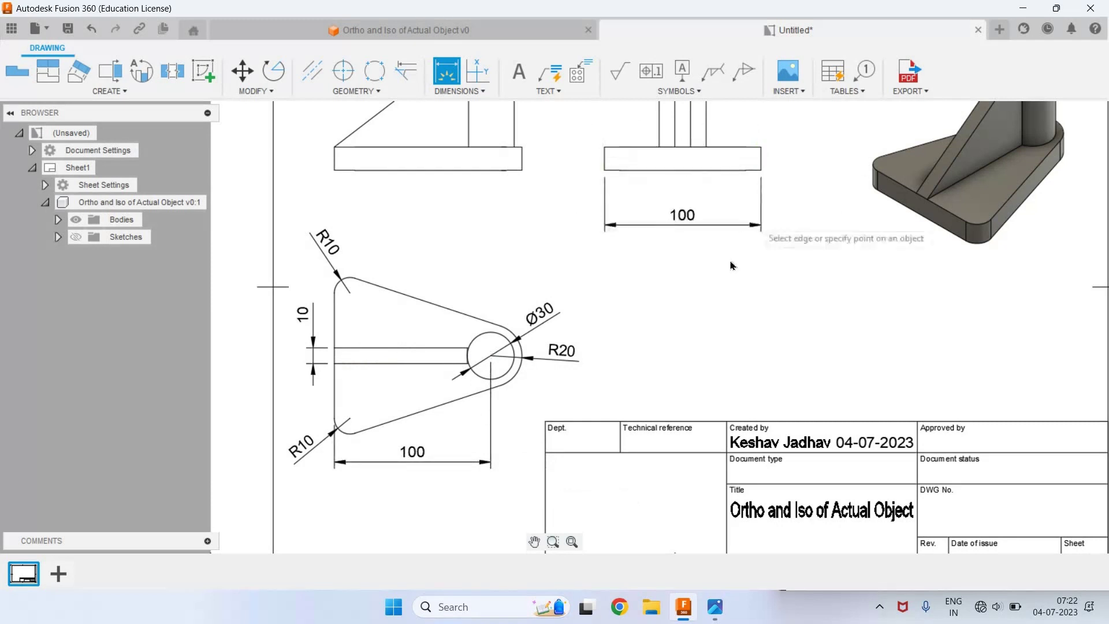
{"action": "left_click", "coordinate": [760, 147]}
{"action": "left_click", "coordinate": [761, 170]}
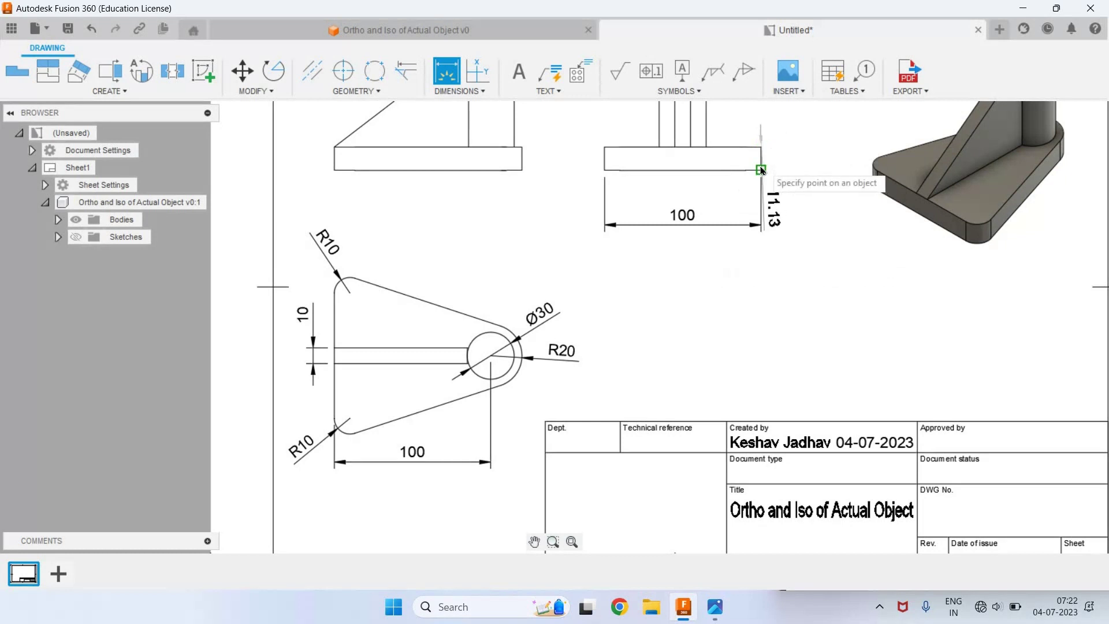
{"action": "left_click", "coordinate": [796, 164]}
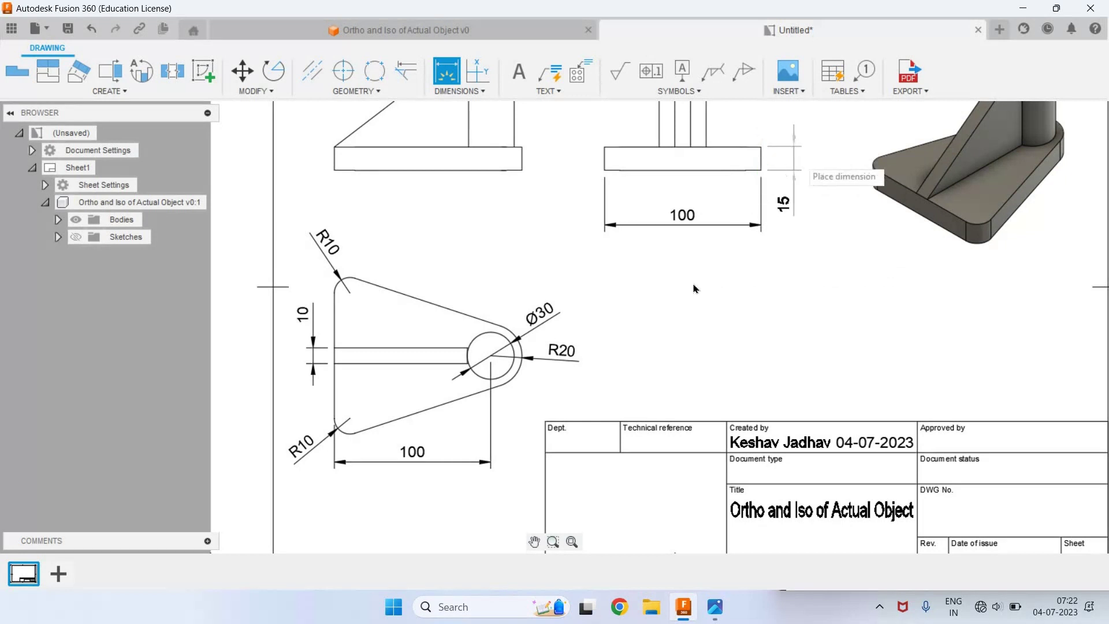
Add the 65 upright height dimension beside the side view
{"action": "scroll", "coordinate": [708, 218], "scroll_direction": "down", "scroll_amount": 3}
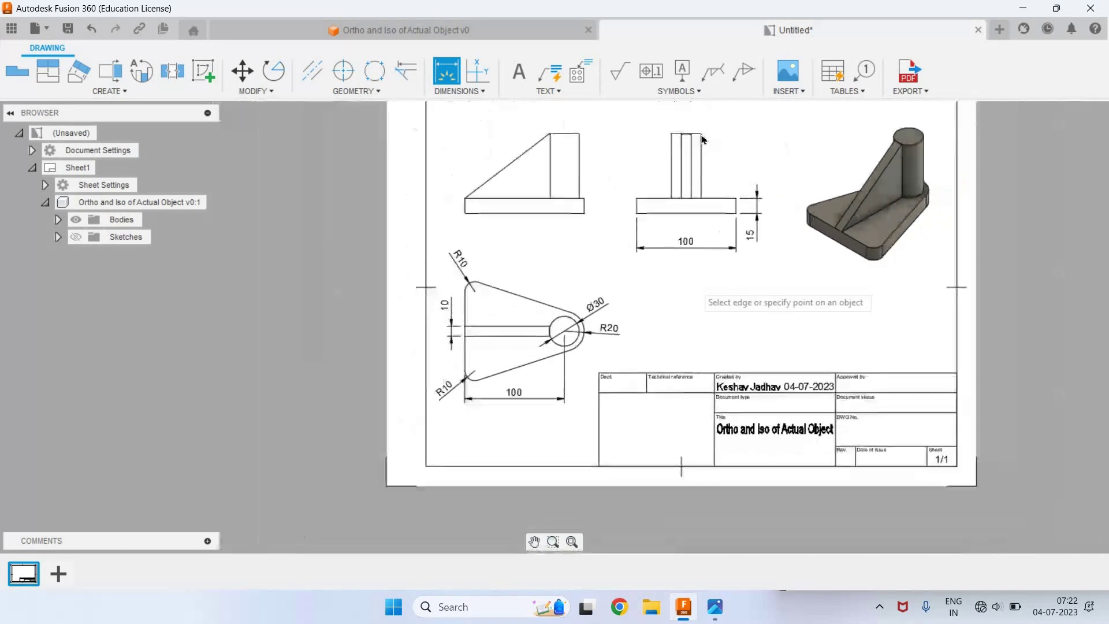
{"action": "left_click", "coordinate": [700, 134]}
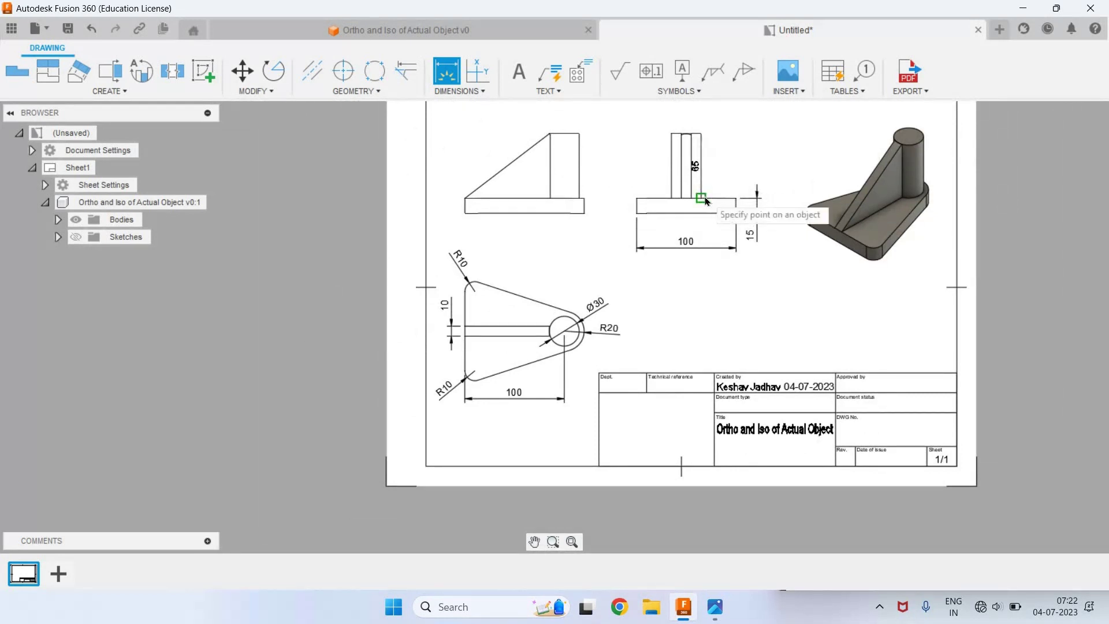
{"action": "scroll", "coordinate": [702, 199], "scroll_direction": "up", "scroll_amount": 3}
{"action": "scroll", "coordinate": [708, 200], "scroll_direction": "up", "scroll_amount": 1}
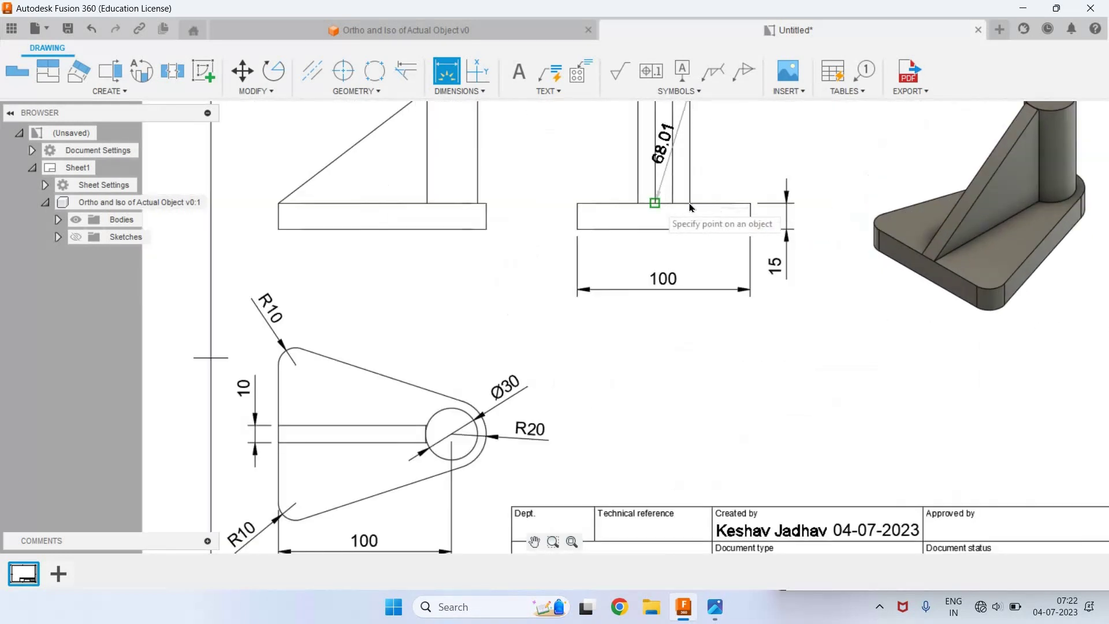
{"action": "left_click", "coordinate": [784, 176]}
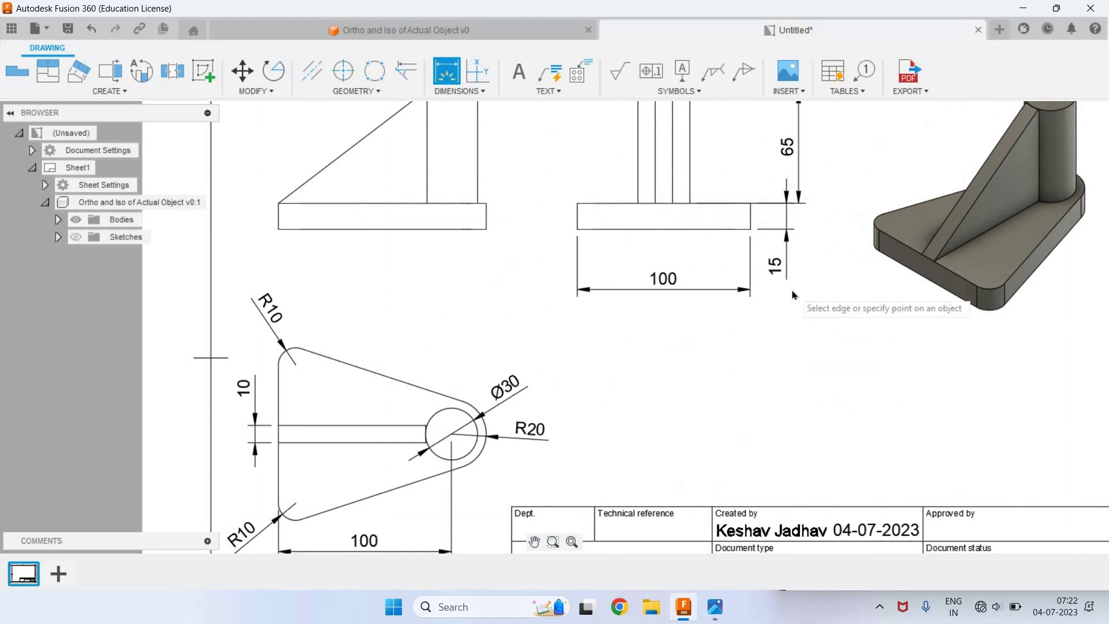
{"action": "scroll", "coordinate": [793, 295], "scroll_direction": "down", "scroll_amount": 1}
{"action": "scroll", "coordinate": [793, 295], "scroll_direction": "down", "scroll_amount": 2}
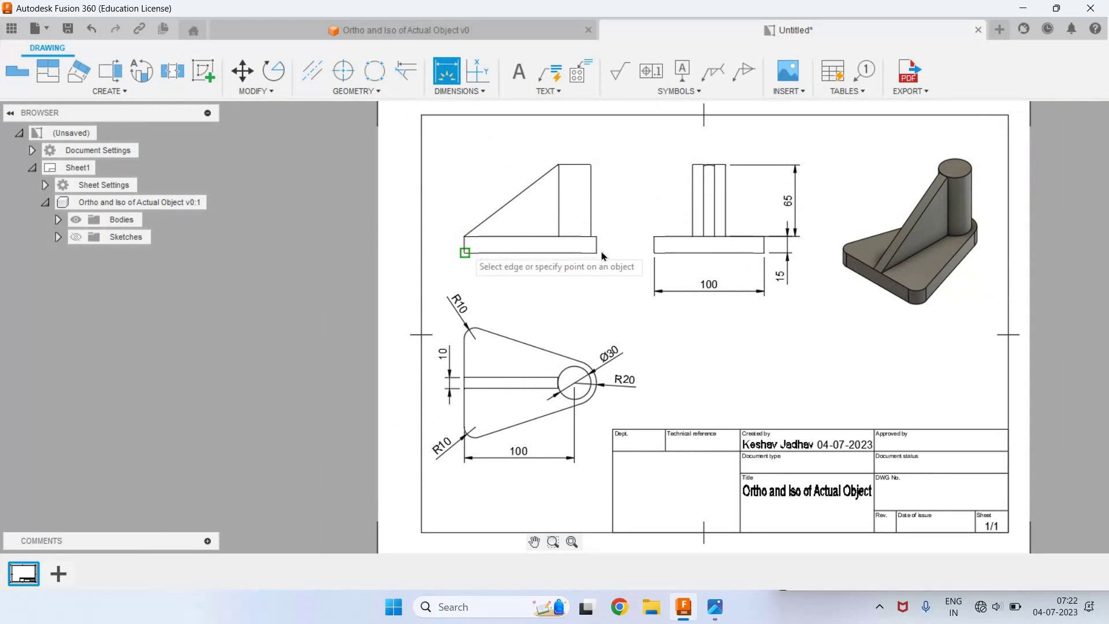
Place the 120 base length under the front view, end dimensioning, and fit the sheet (F6)
{"action": "left_click", "coordinate": [465, 236]}
{"action": "left_click", "coordinate": [589, 276]}
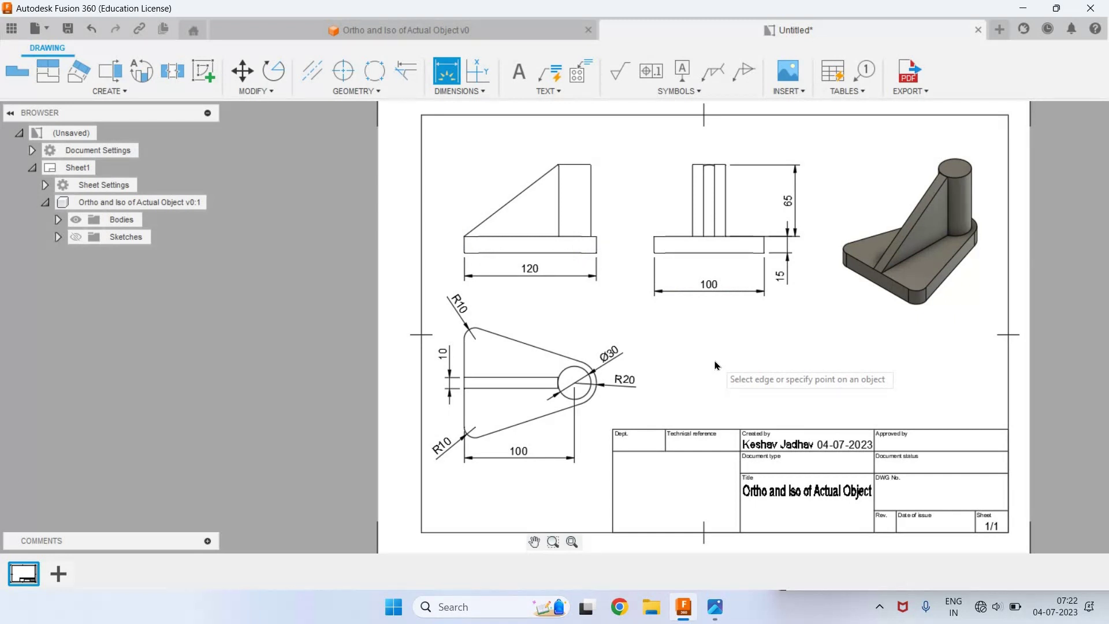
{"action": "right_click", "coordinate": [662, 312]}
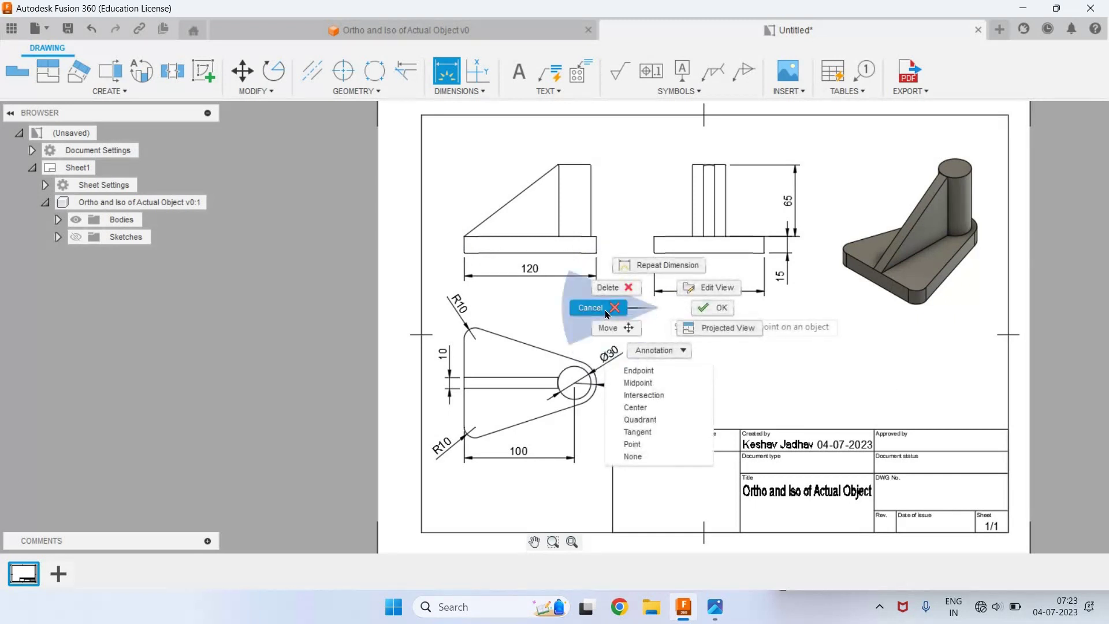
{"action": "left_click", "coordinate": [544, 186]}
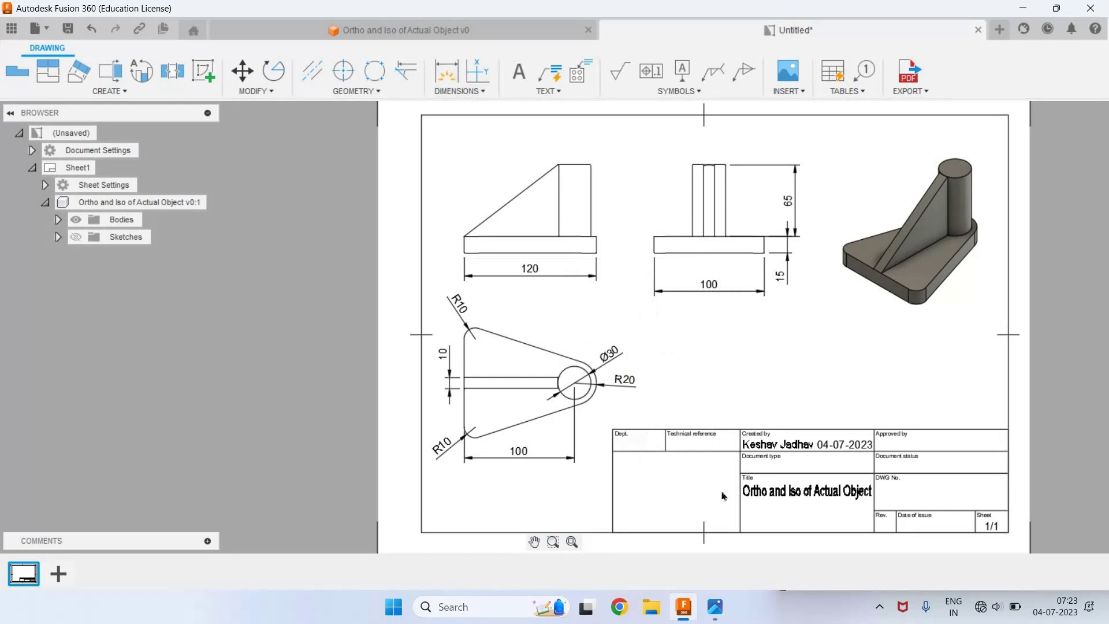
{"action": "scroll", "coordinate": [577, 161], "scroll_direction": "down", "scroll_amount": 3}
{"action": "scroll", "coordinate": [722, 400], "scroll_direction": "up", "scroll_amount": 5}
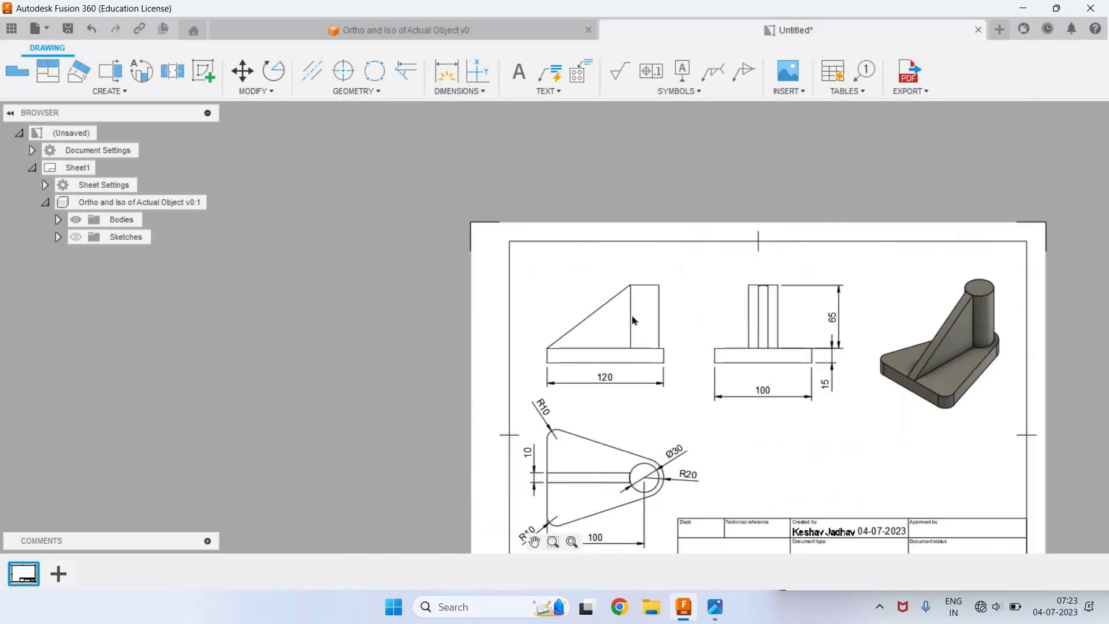
{"action": "scroll", "coordinate": [633, 321], "scroll_direction": "up", "scroll_amount": 3}
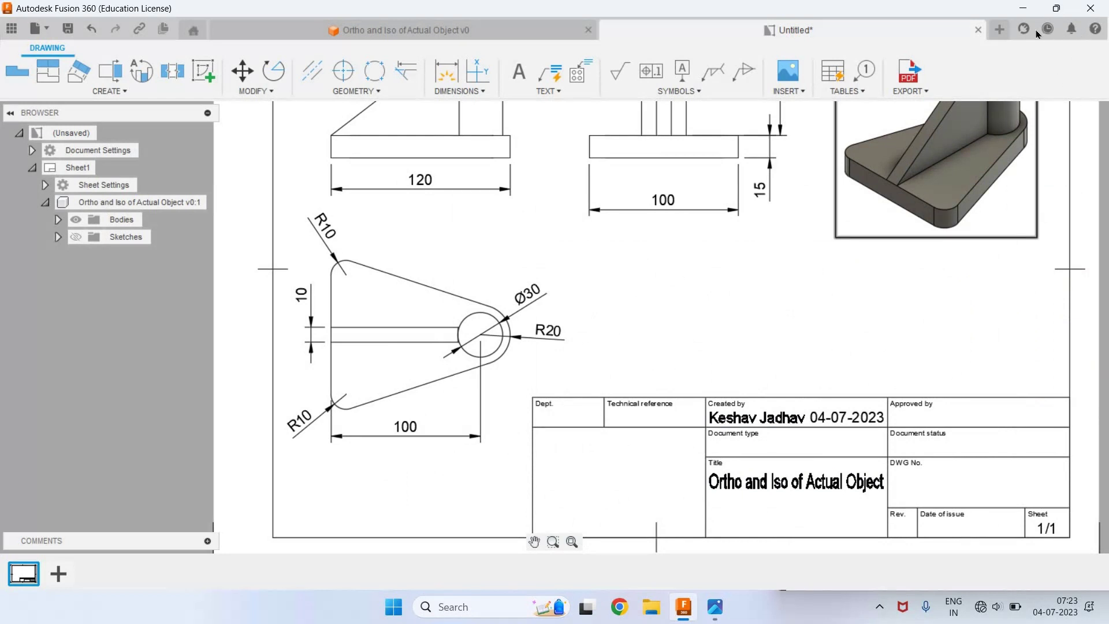
{"action": "key", "text": "F6"}
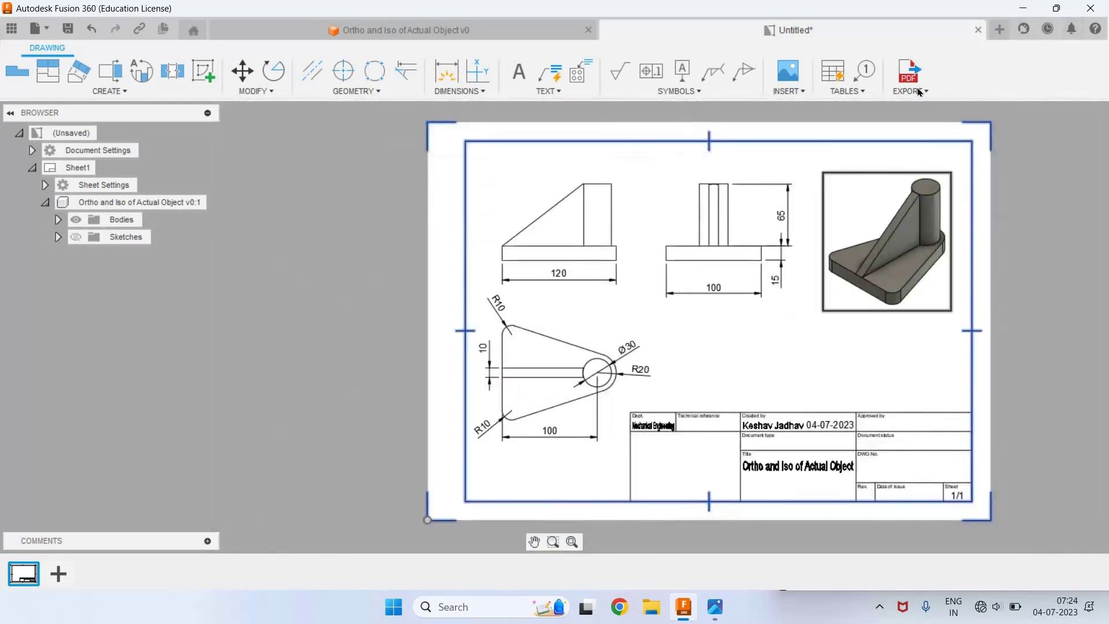
Export the drawing as PDF, accepting the default export settings
{"action": "left_click", "coordinate": [923, 92]}
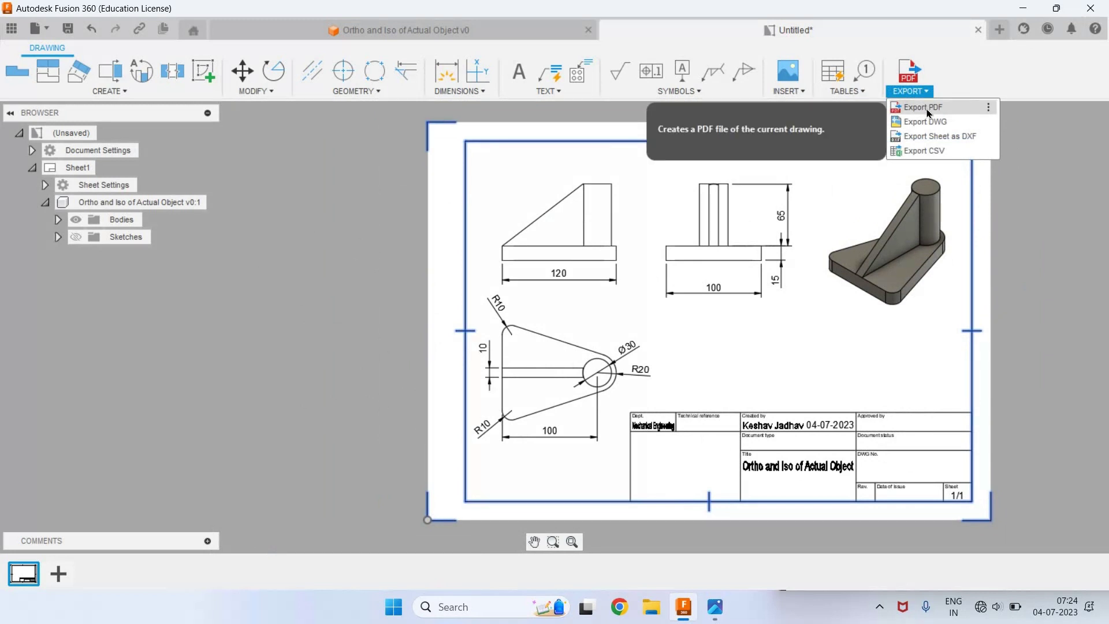
{"action": "left_click", "coordinate": [926, 107]}
{"action": "left_click", "coordinate": [1023, 202]}
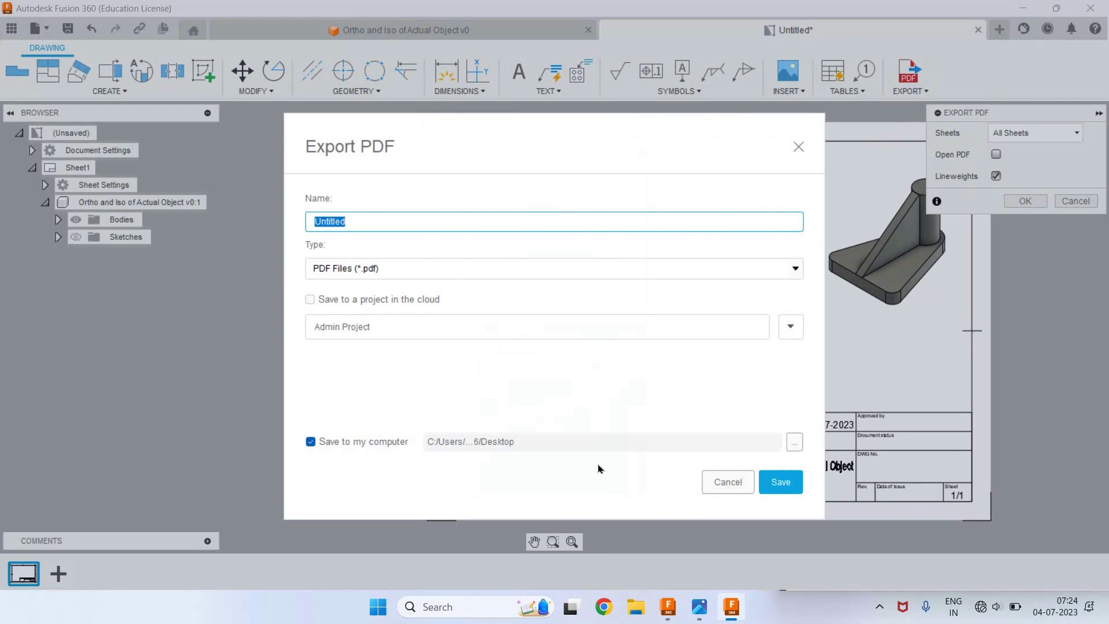
Save the PDF to the Desktop as 'Iso and Ortho of Actual Object Drawing', dropping ' v0'
{"action": "left_click", "coordinate": [794, 449]}
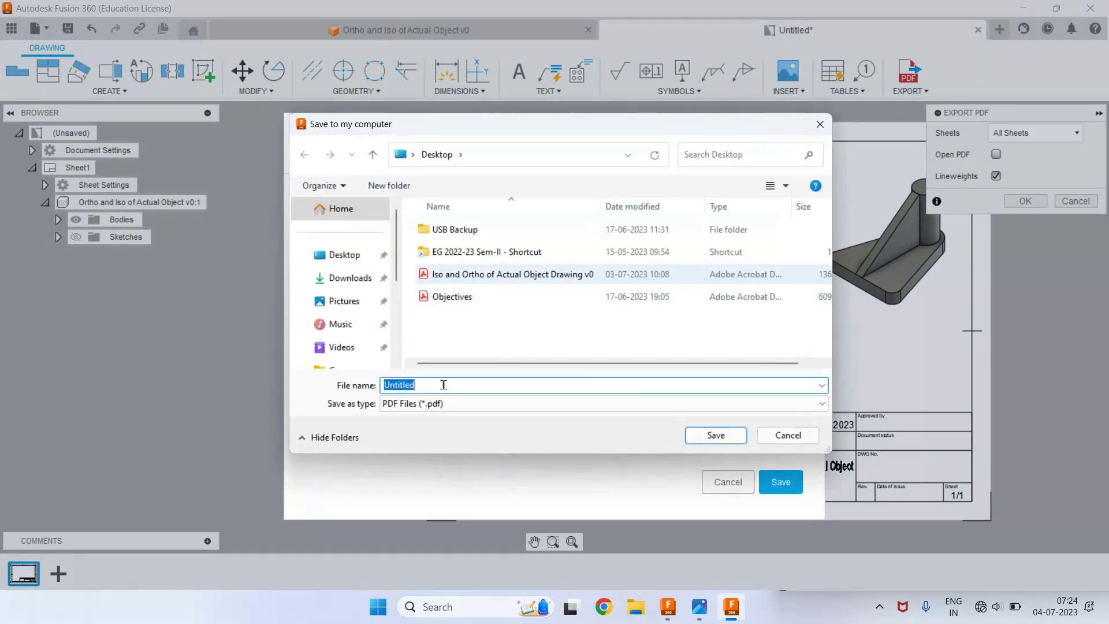
{"action": "left_click", "coordinate": [537, 274]}
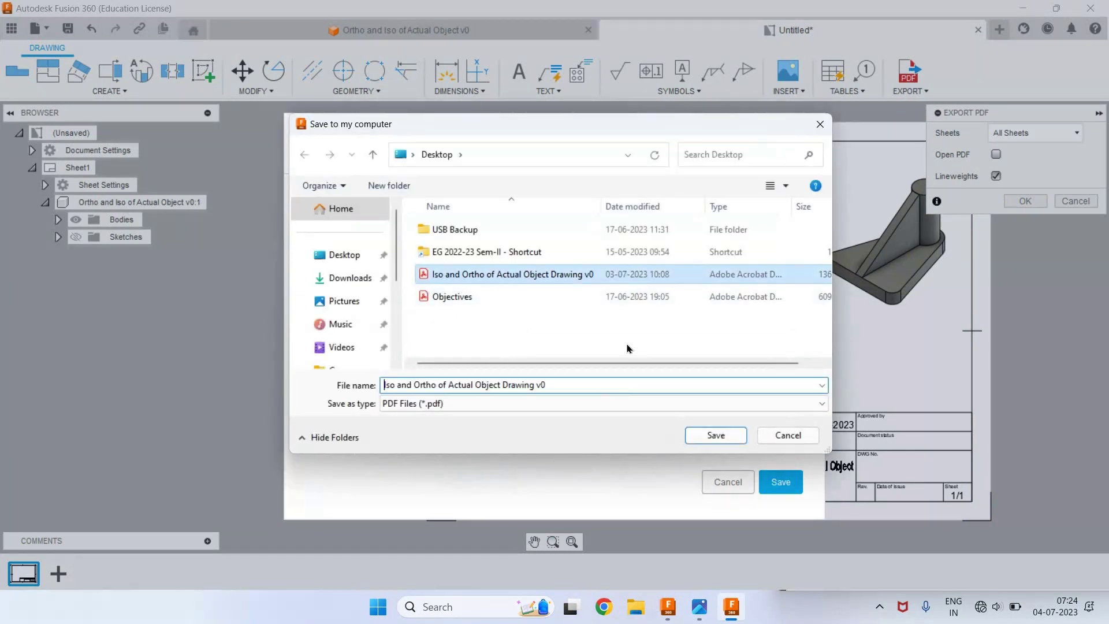
{"action": "left_click", "coordinate": [565, 385]}
{"action": "key", "text": "BackSpace"}
{"action": "key", "text": "BackSpace"}
{"action": "key", "text": "BackSpace"}
{"action": "left_click", "coordinate": [711, 439]}
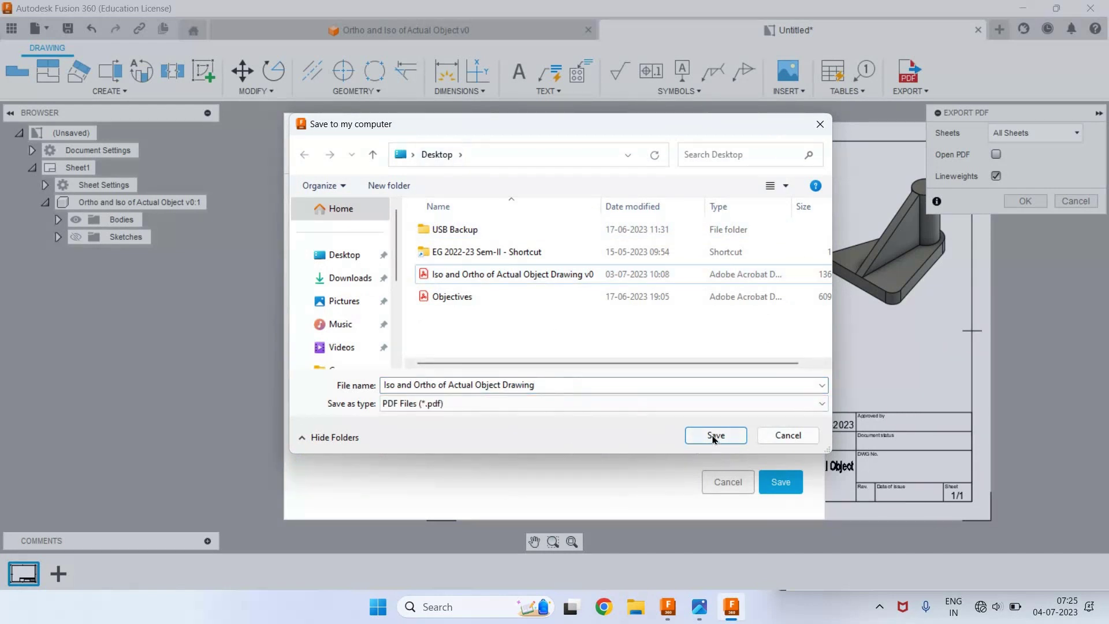
{"action": "left_click", "coordinate": [714, 436]}
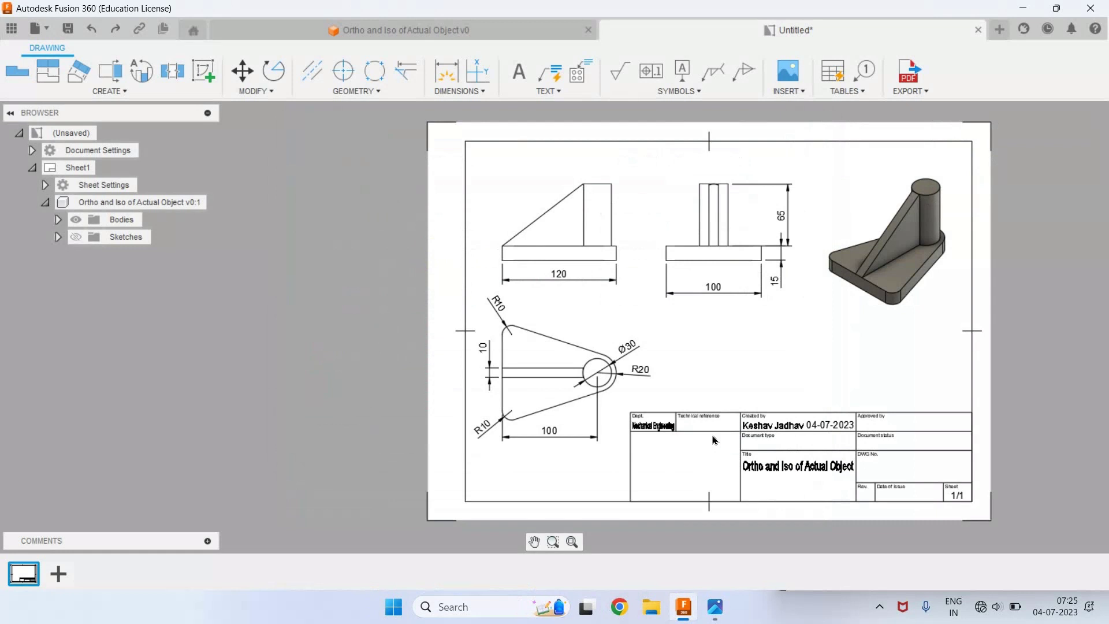
Show the desktop and open the exported drawing PDF in Acrobat
{"action": "key", "text": "super+d"}
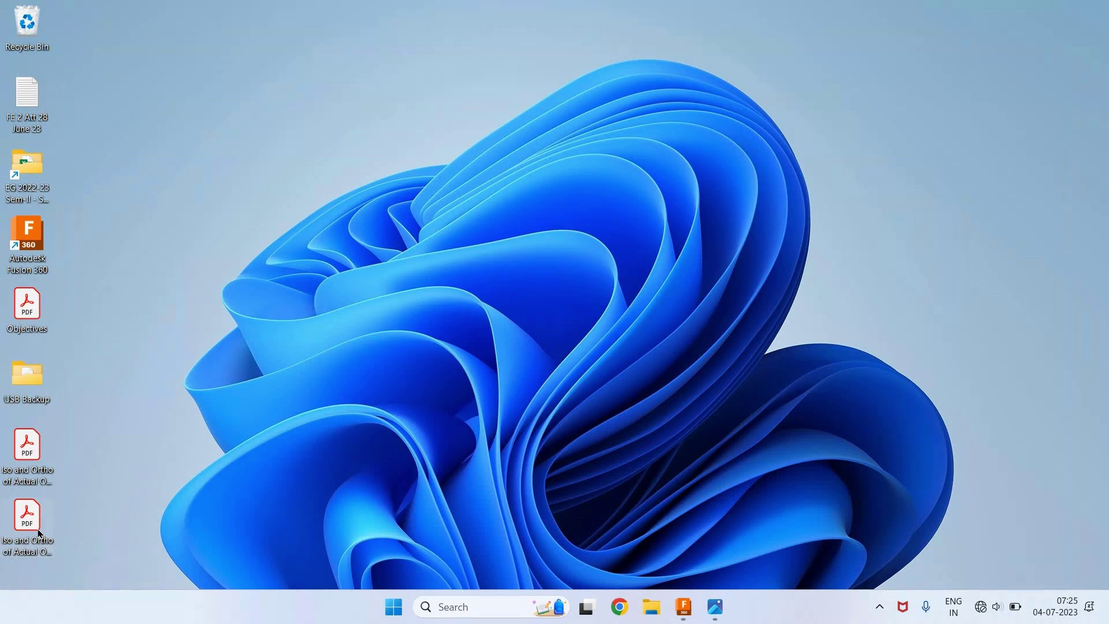
{"action": "double_click", "coordinate": [39, 533]}
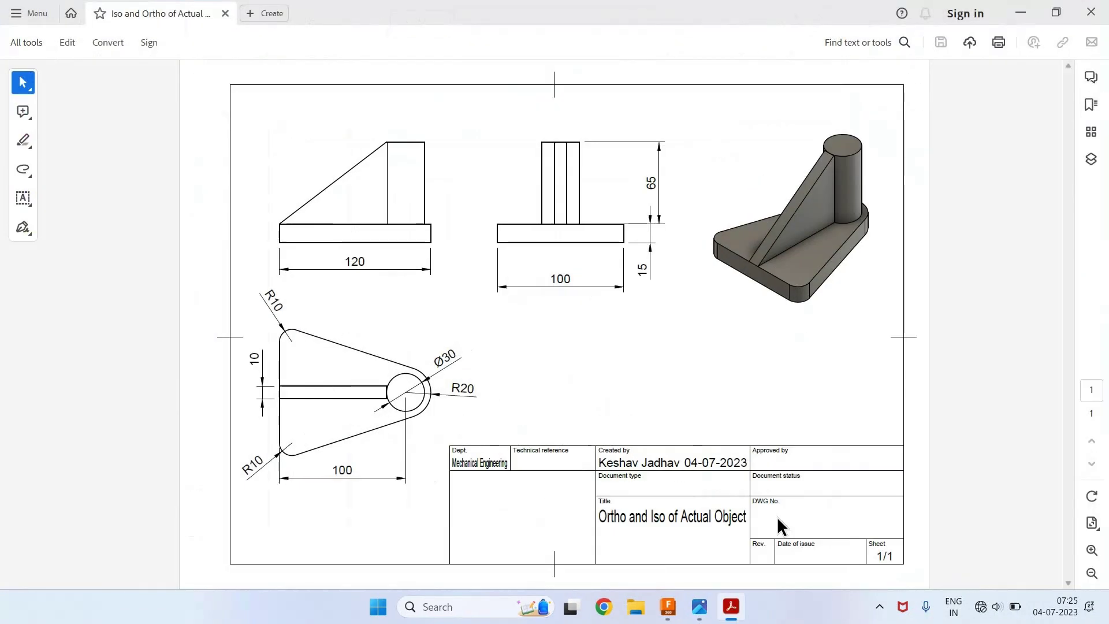